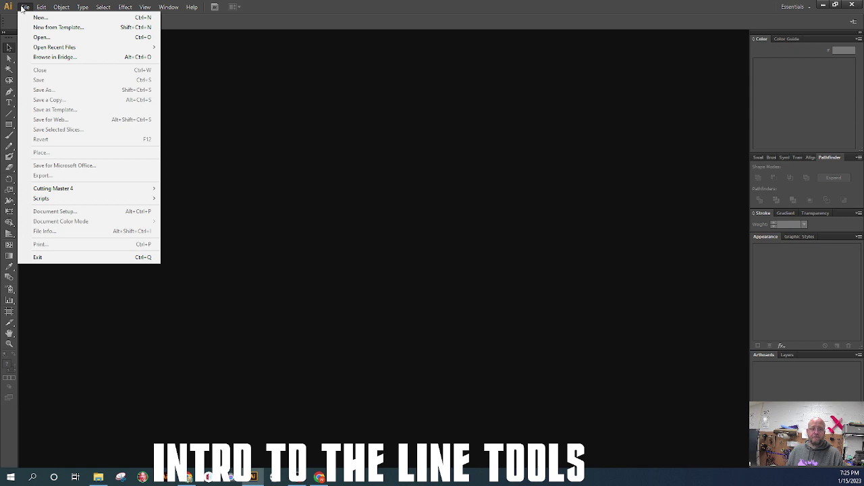
# Step: Create a new document named Linetool Practice
pyautogui.click(40, 17)
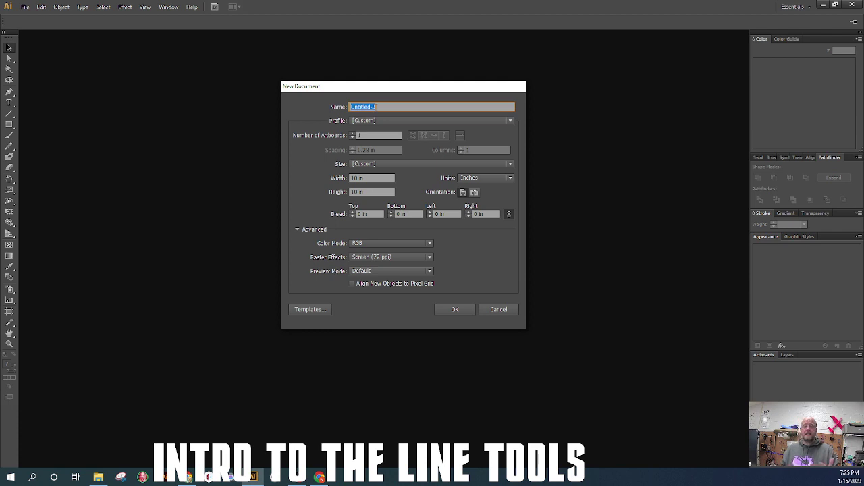
pyautogui.write('Lin')
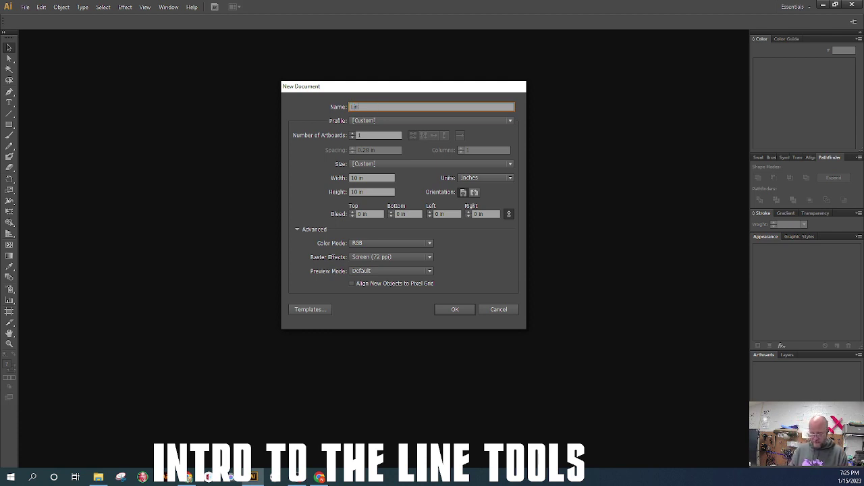
pyautogui.write('etool Practice')
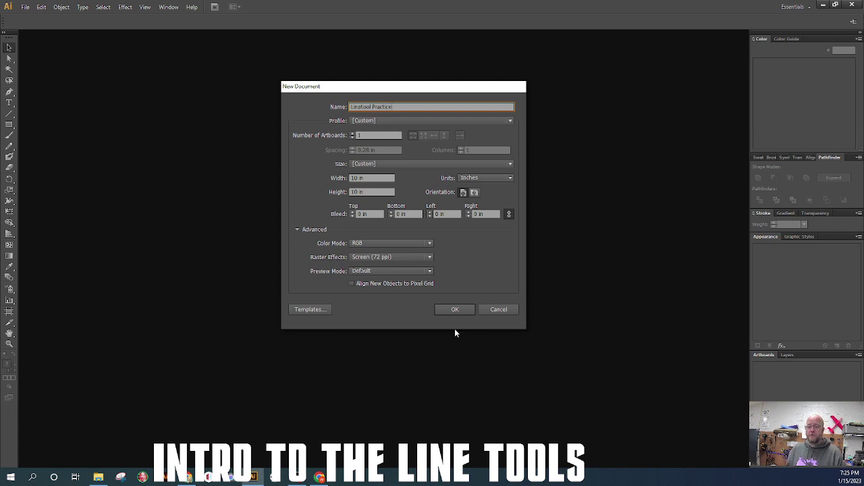
pyautogui.click(456, 308)
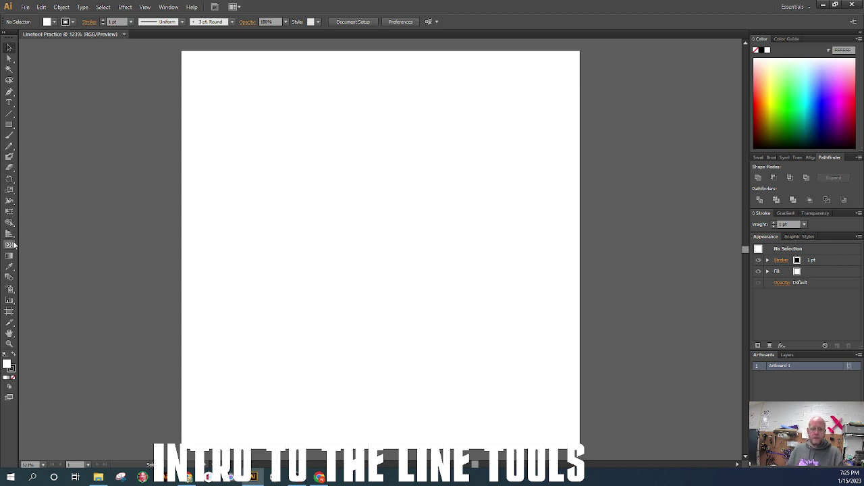
# Step: Draw two crossing line segments in the artboard's upper half, about 8 in long at 327° and about 7.9 in long at 354°
pyautogui.click(12, 118)
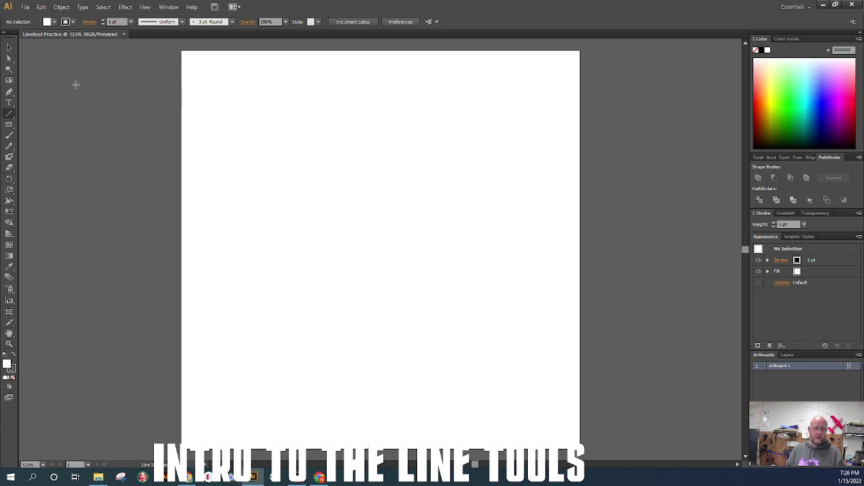
pyautogui.click(8, 115)
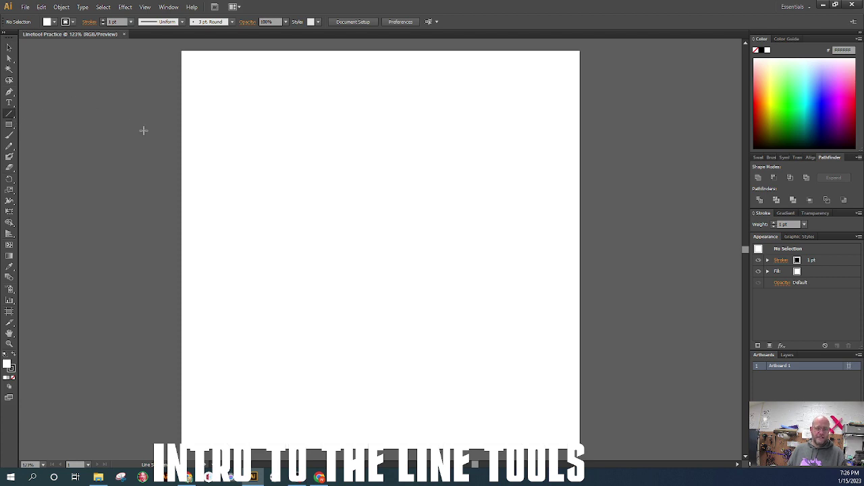
pyautogui.click(8, 115)
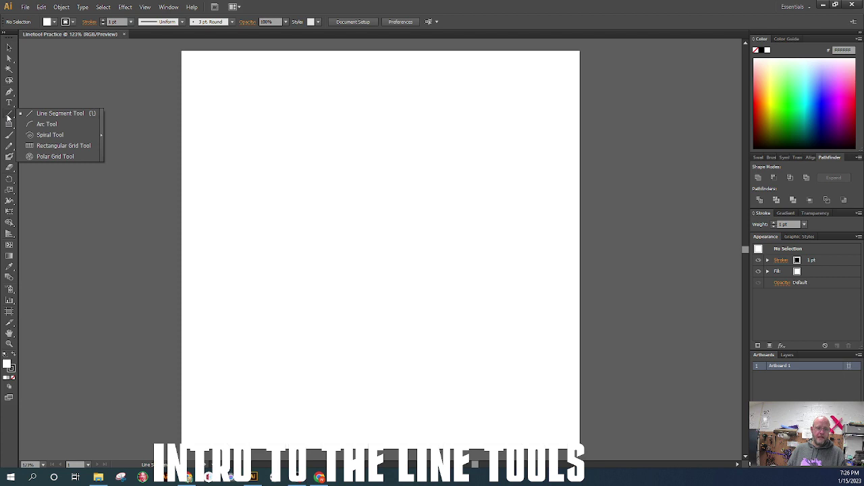
pyautogui.click(69, 115)
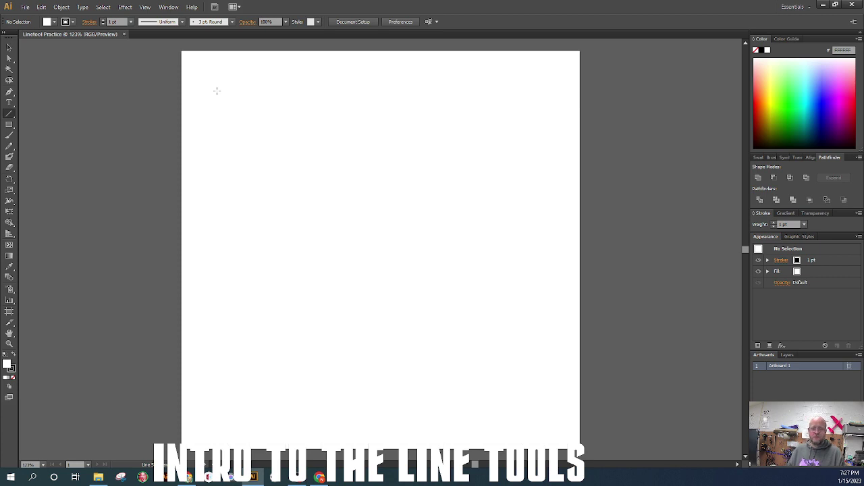
pyautogui.moveTo(217, 91); pyautogui.dragTo(503, 144)
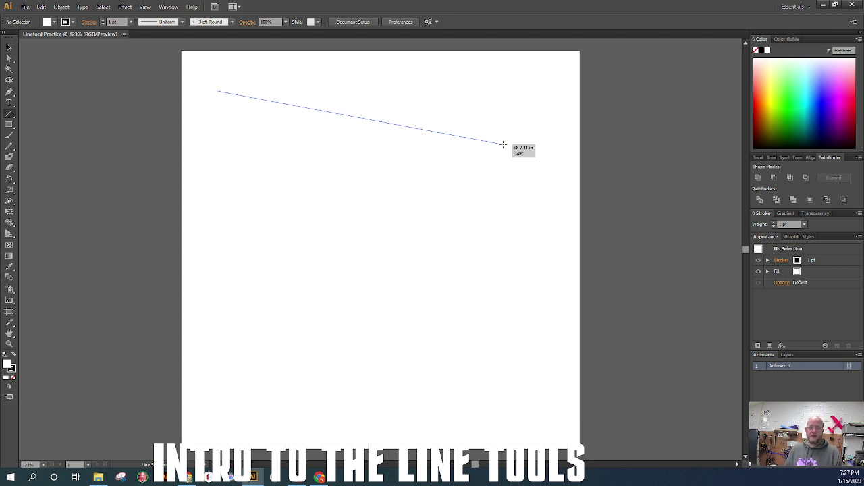
pyautogui.moveTo(503, 144); pyautogui.dragTo(230, 91)
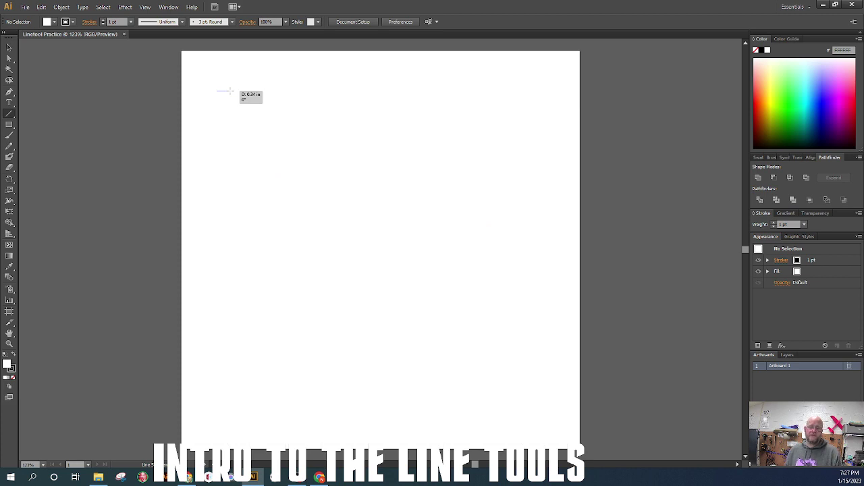
pyautogui.moveTo(231, 91); pyautogui.dragTo(488, 199)
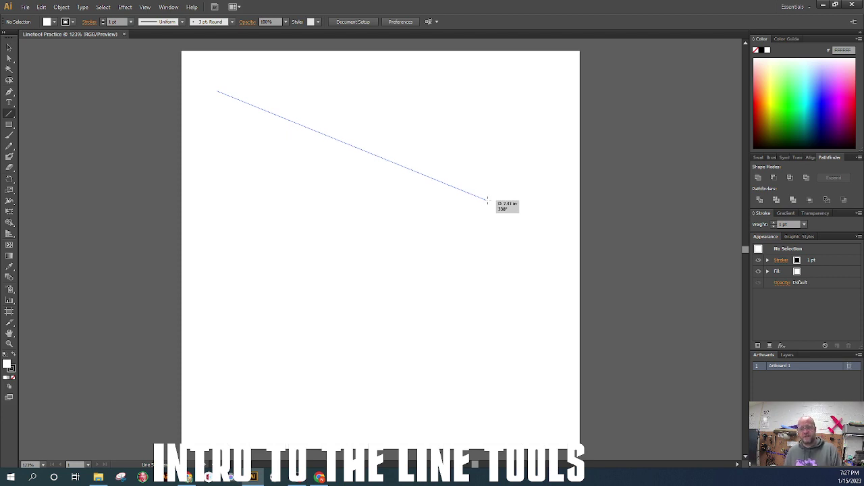
pyautogui.moveTo(487, 200); pyautogui.dragTo(484, 265)
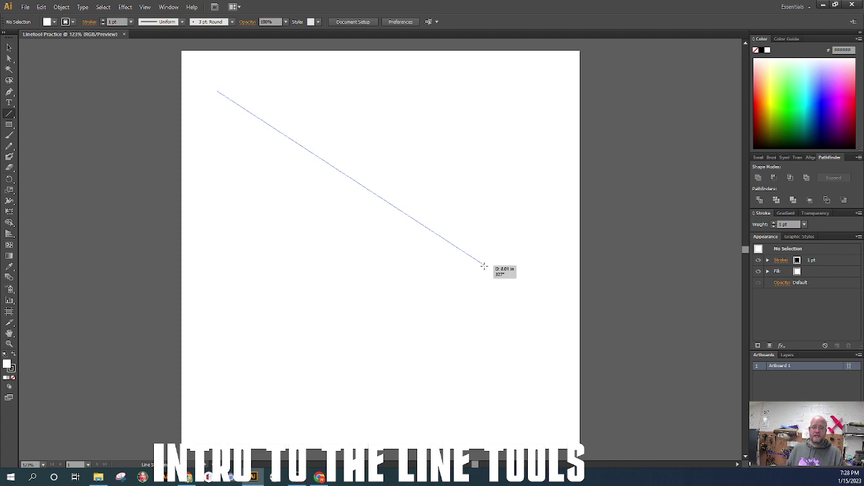
pyautogui.moveTo(483, 266); pyautogui.dragTo(483, 265)
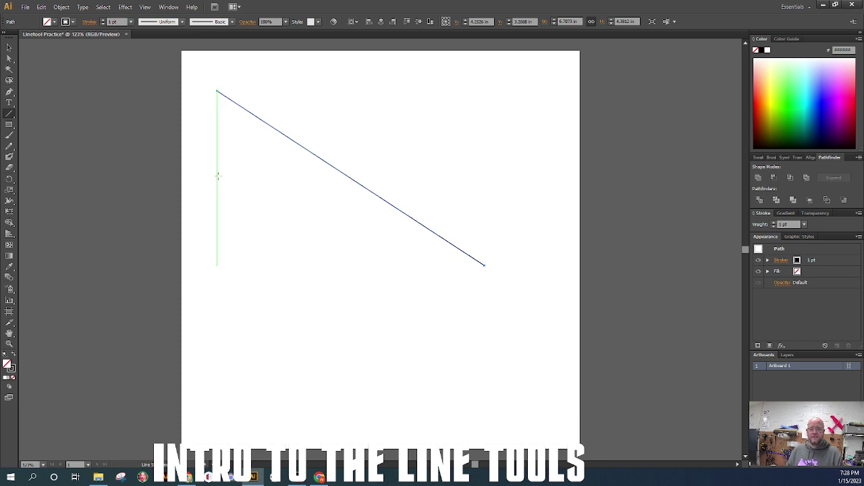
pyautogui.moveTo(218, 175); pyautogui.dragTo(532, 206)
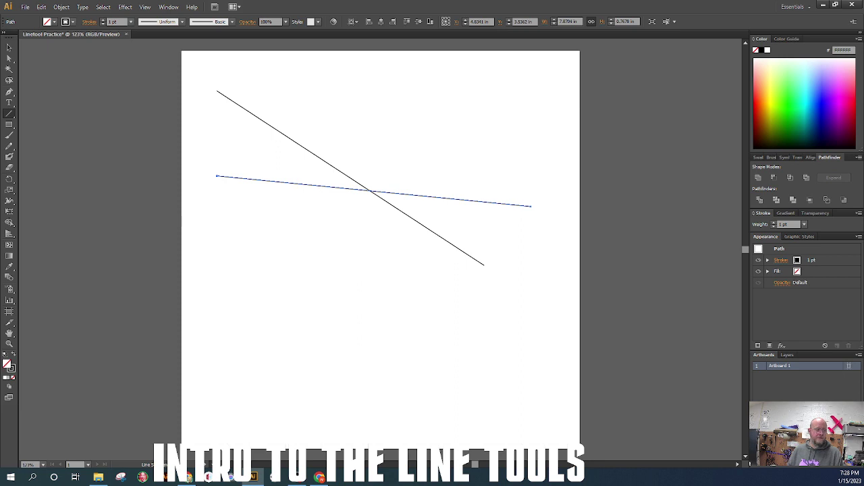
# Step: Add a line segment with exact options, 9 in long at a 24° angle, starting near the artboard's left side
pyautogui.click(481, 167)
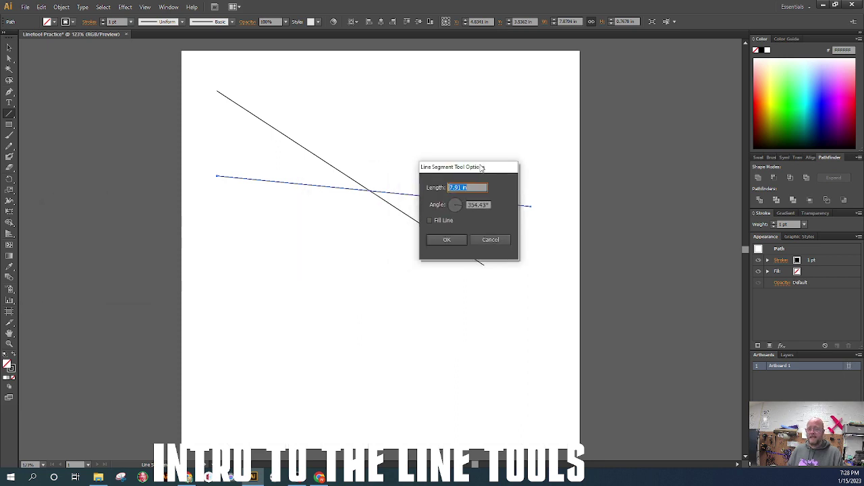
pyautogui.moveTo(481, 167); pyautogui.dragTo(485, 73)
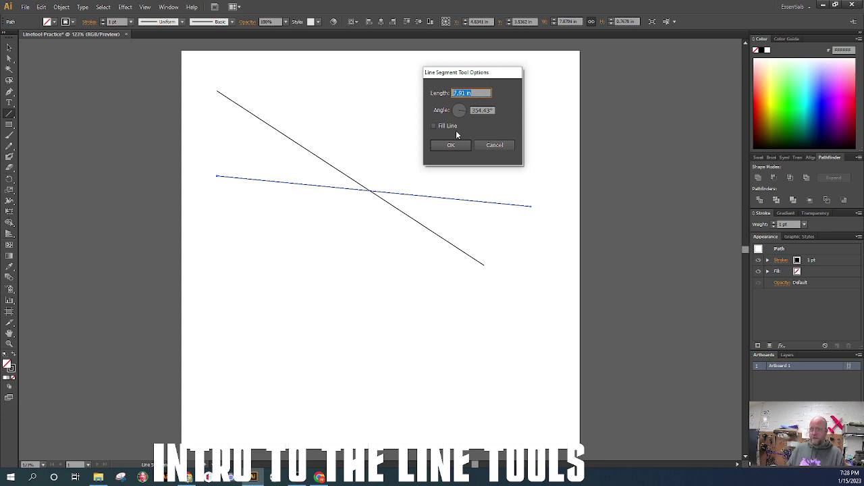
pyautogui.write('9')
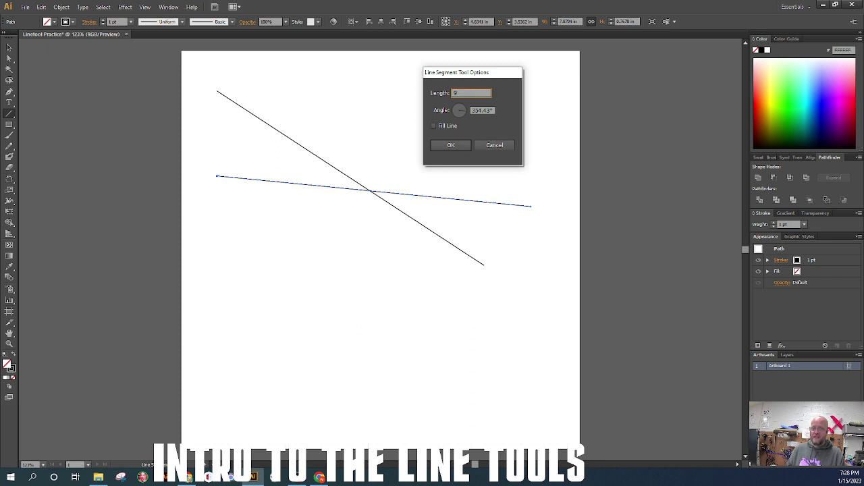
pyautogui.click(464, 111)
pyautogui.moveTo(465, 114); pyautogui.dragTo(468, 110)
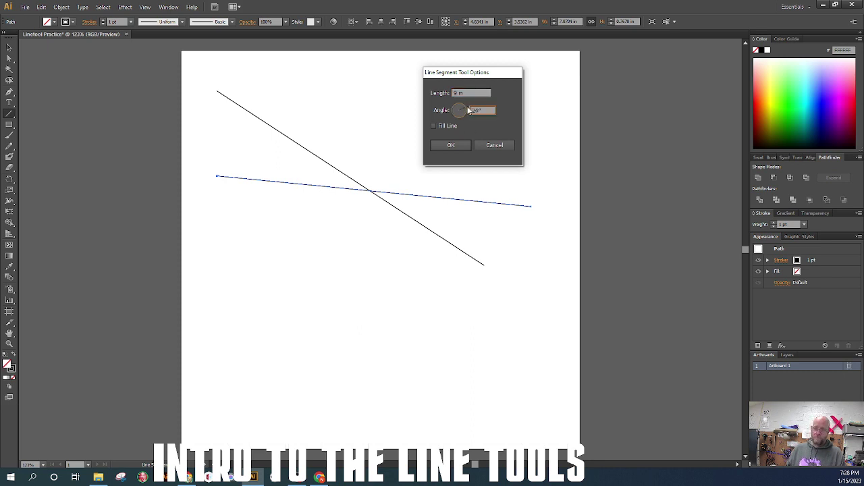
pyautogui.click(451, 145)
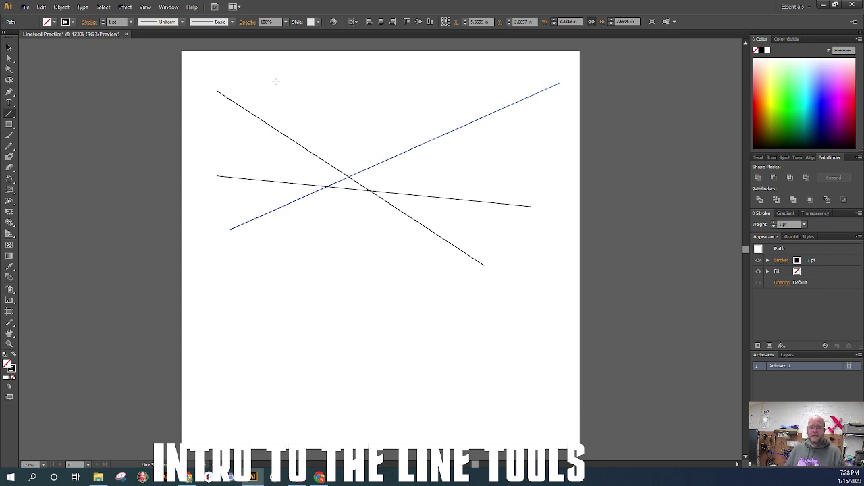
# Step: Draw several more freehand line segments in the artboard's upper right area, including one horizontal line and two meeting at a peak
pyautogui.moveTo(276, 81); pyautogui.dragTo(500, 123)
pyautogui.moveTo(344, 124); pyautogui.dragTo(501, 133)
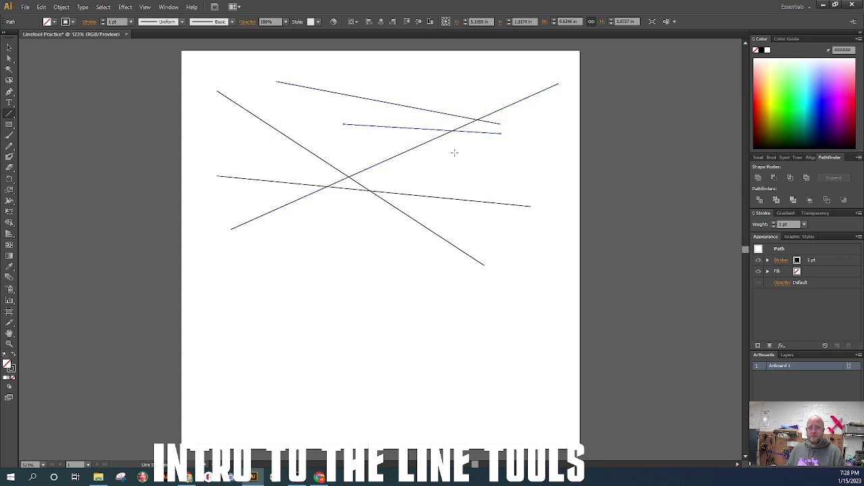
pyautogui.moveTo(416, 156); pyautogui.dragTo(544, 156)
pyautogui.moveTo(517, 190)
pyautogui.mouseDown()
pyautogui.moveTo(507, 160)
pyautogui.moveTo(432, 77)
pyautogui.moveTo(381, 162)
pyautogui.mouseUp()
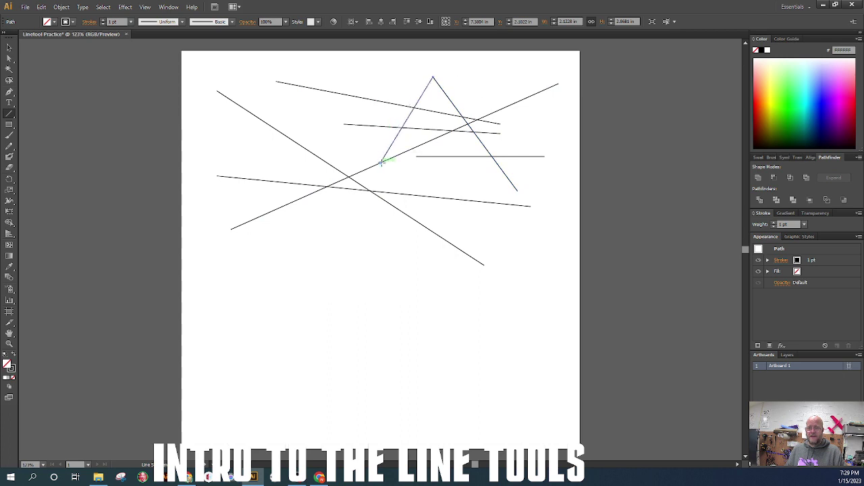
# Step: Place two 2.53 in line segments at 238.56°, one near the artboard's lower left and one below its centre
pyautogui.click(237, 314)
pyautogui.click(458, 144)
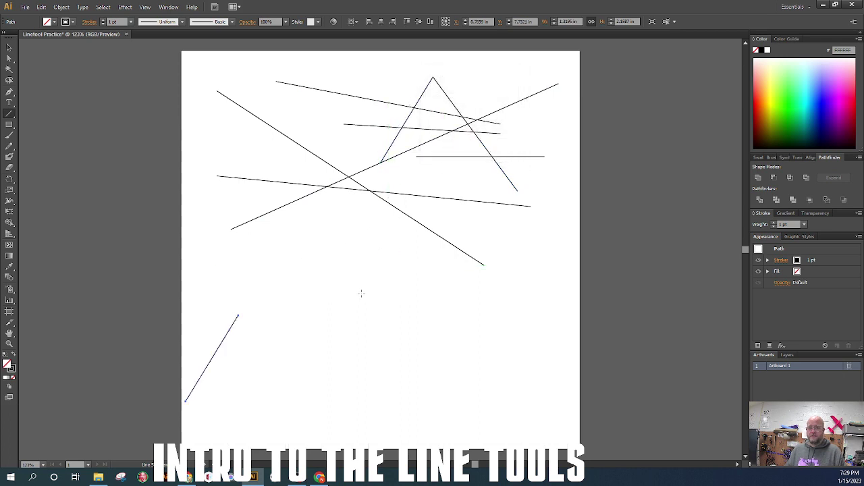
pyautogui.click(380, 270)
pyautogui.click(451, 145)
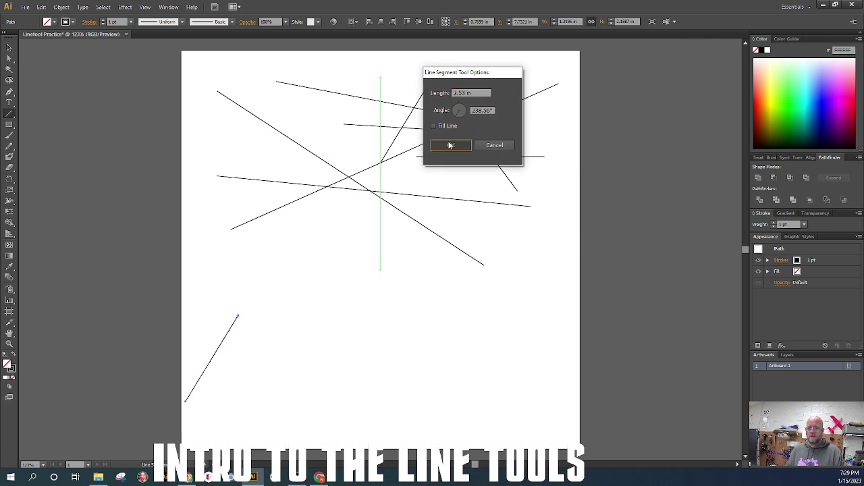
# Step: Add a 5 in line segment at a 132° angle, starting just above the short line below the artboard's centre
pyautogui.click(334, 249)
pyautogui.write('3')
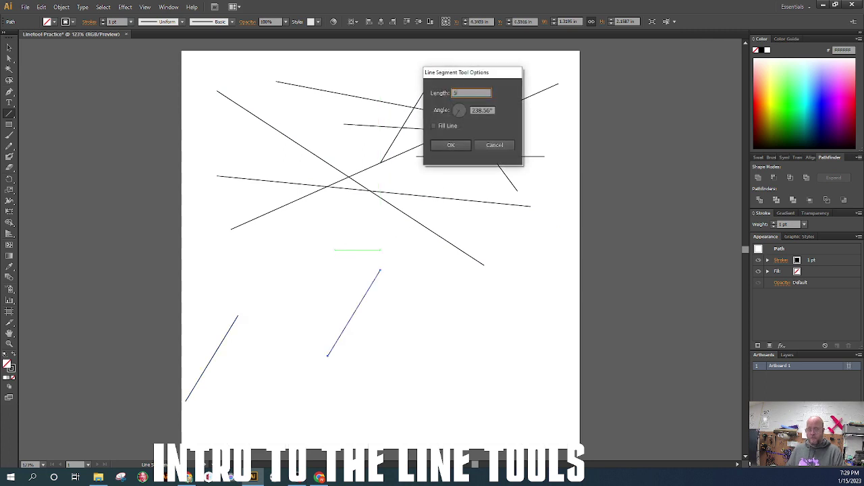
pyautogui.moveTo(462, 113); pyautogui.dragTo(455, 106)
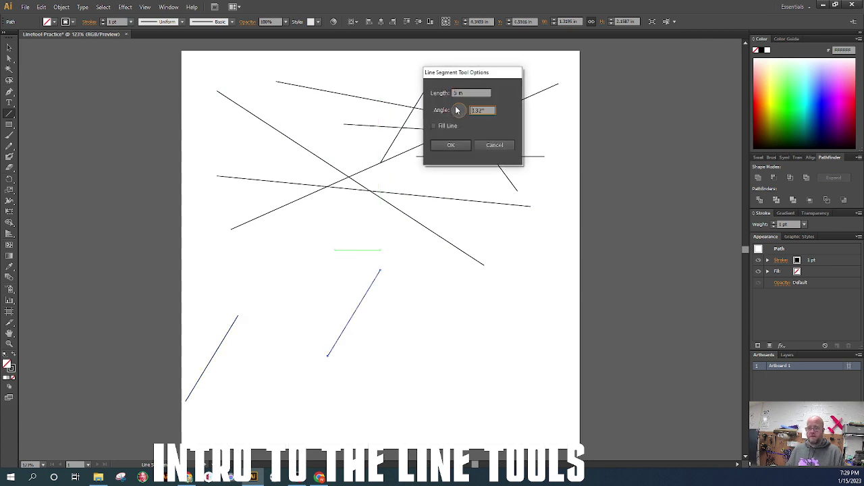
pyautogui.click(451, 144)
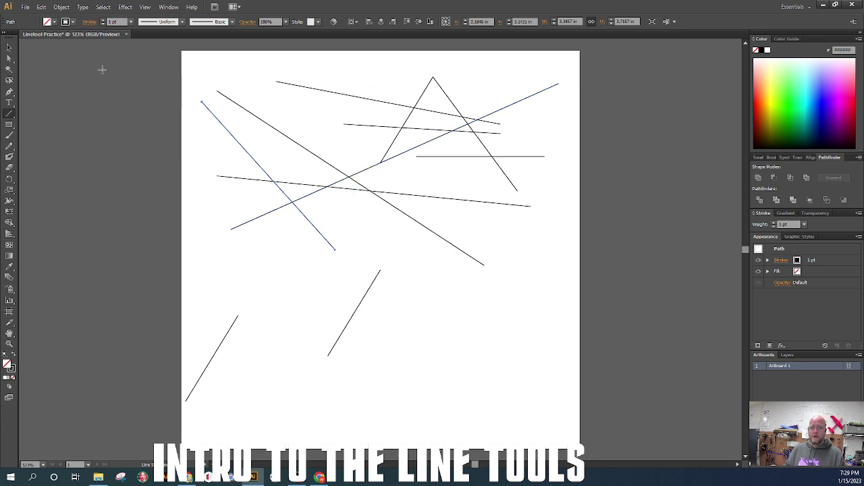
# Step: Select all the lines with the Selection Tool, compress them vertically from above to about 5.4 in high, and deselect them
pyautogui.click(9, 48)
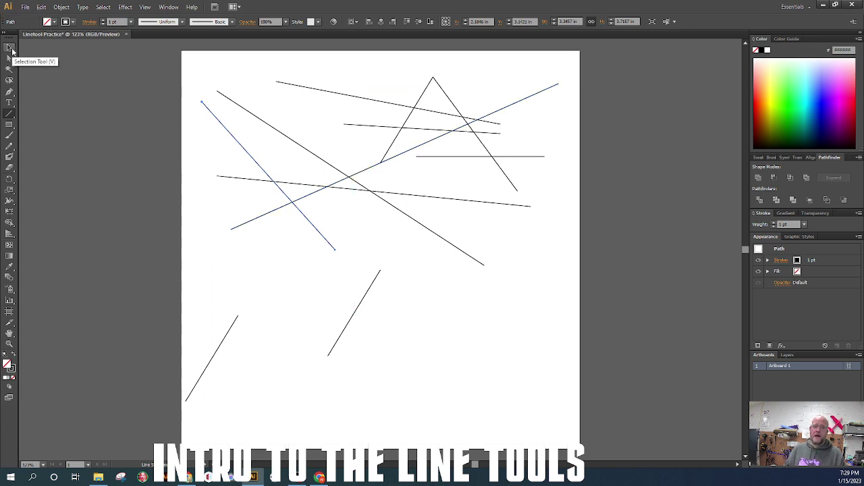
pyautogui.click(10, 47)
pyautogui.click(9, 47)
pyautogui.click(11, 49)
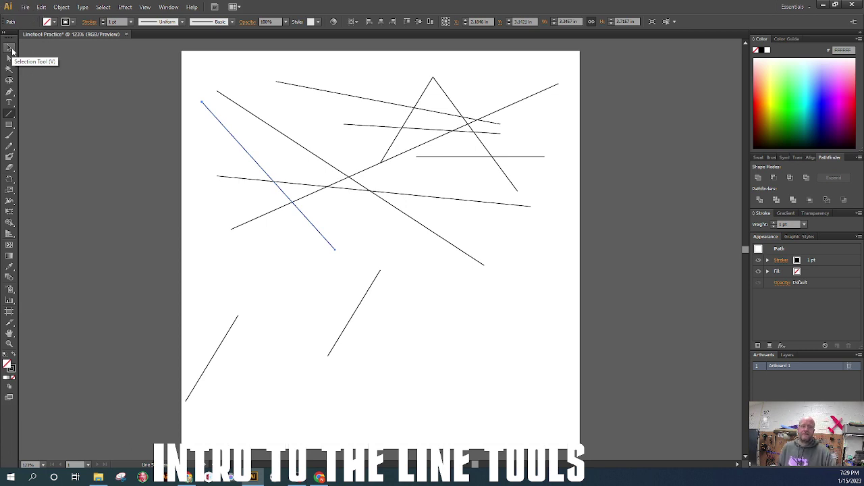
pyautogui.click(10, 48)
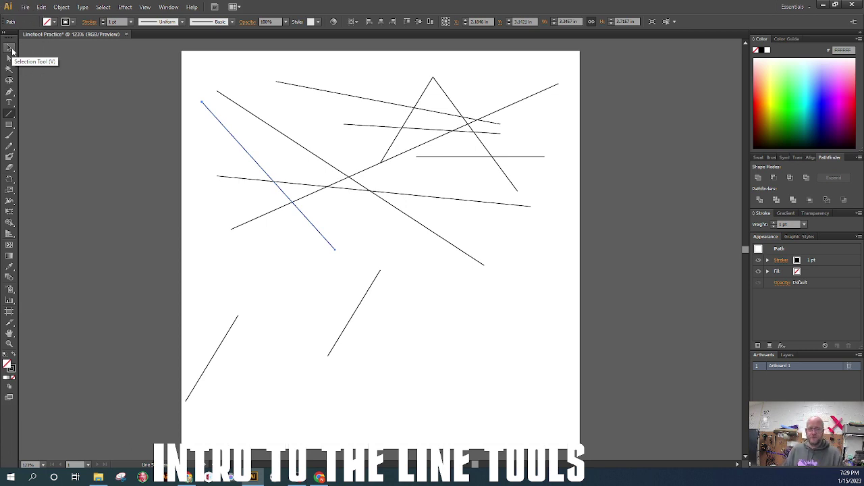
pyautogui.click(10, 48)
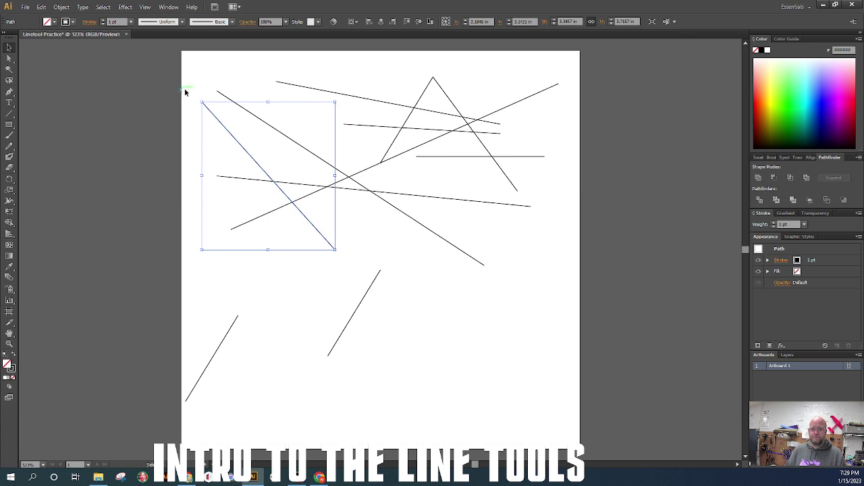
pyautogui.click(193, 62)
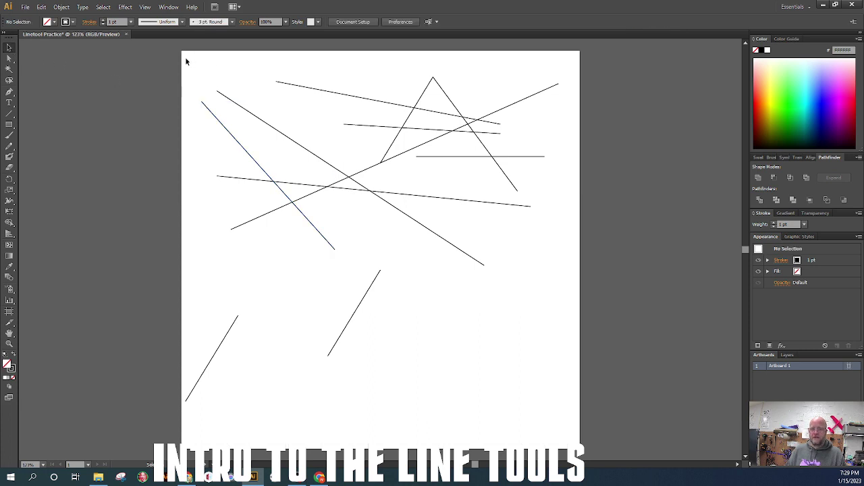
pyautogui.moveTo(185, 61); pyautogui.dragTo(578, 430)
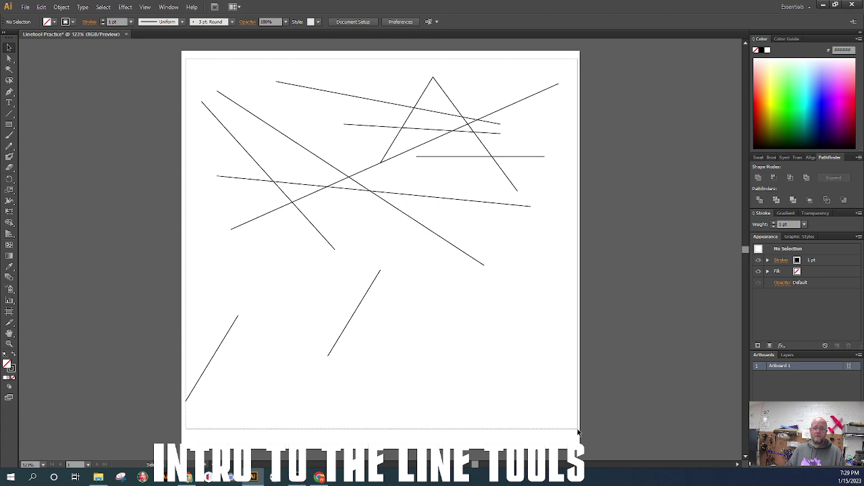
pyautogui.moveTo(578, 430); pyautogui.dragTo(578, 431)
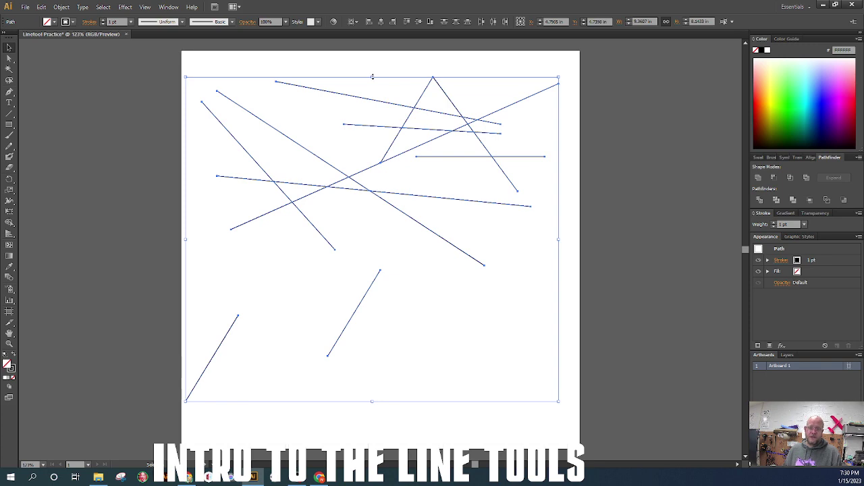
pyautogui.moveTo(372, 76); pyautogui.dragTo(382, 186)
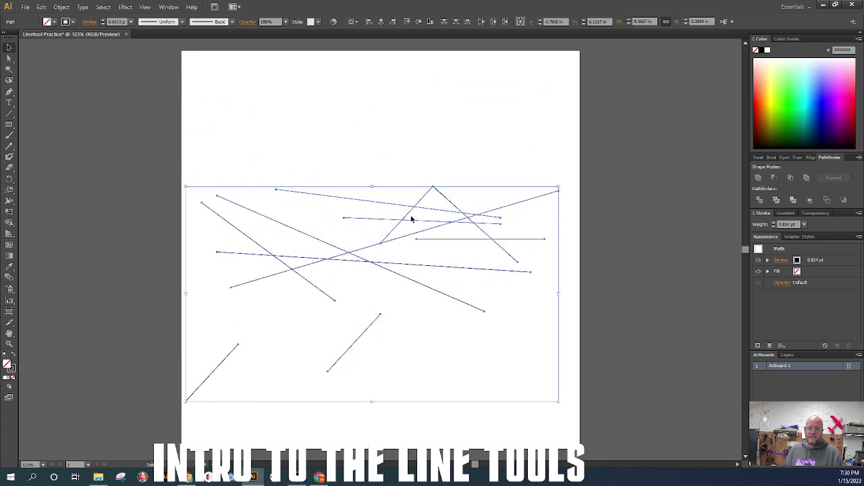
pyautogui.click(557, 297)
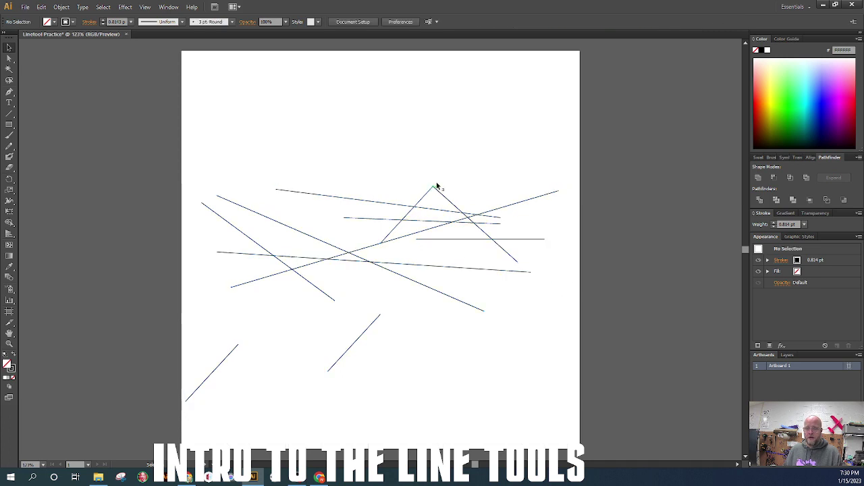
# Step: Select all the lines, resize them together to about 8.4 in wide by 8 in high, and delete them from the artboard
pyautogui.moveTo(590, 119); pyautogui.dragTo(157, 443)
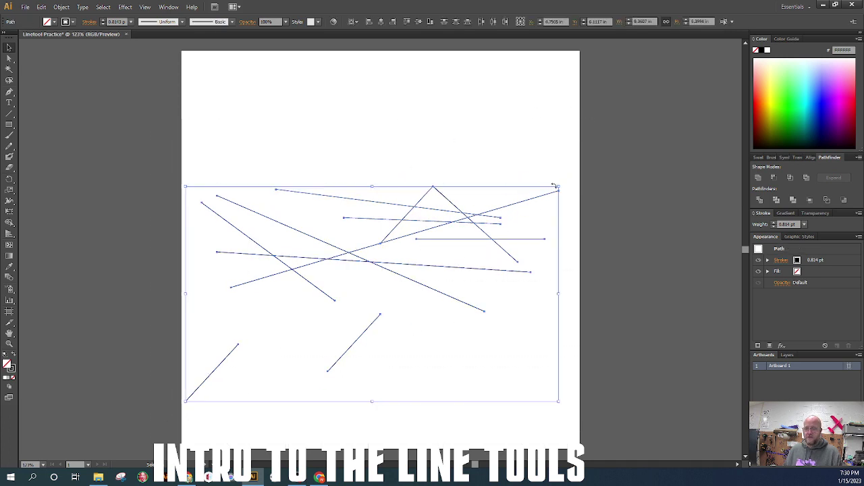
pyautogui.moveTo(558, 187); pyautogui.dragTo(401, 81)
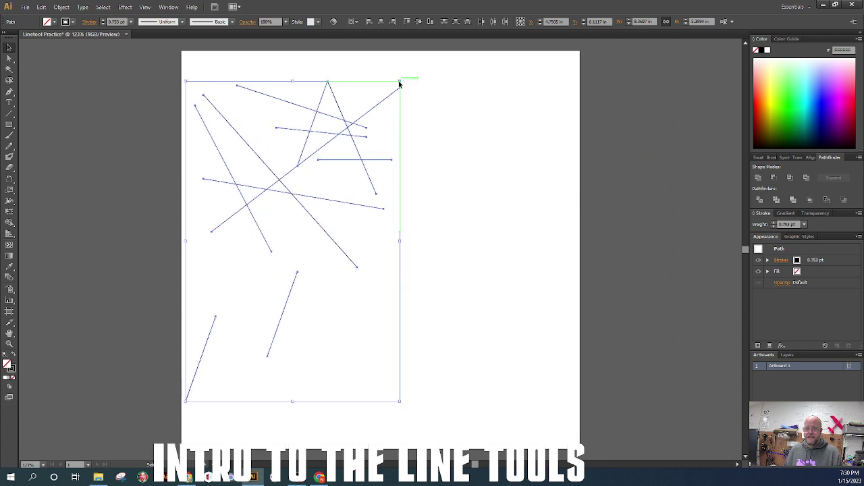
pyautogui.moveTo(401, 241); pyautogui.dragTo(520, 234)
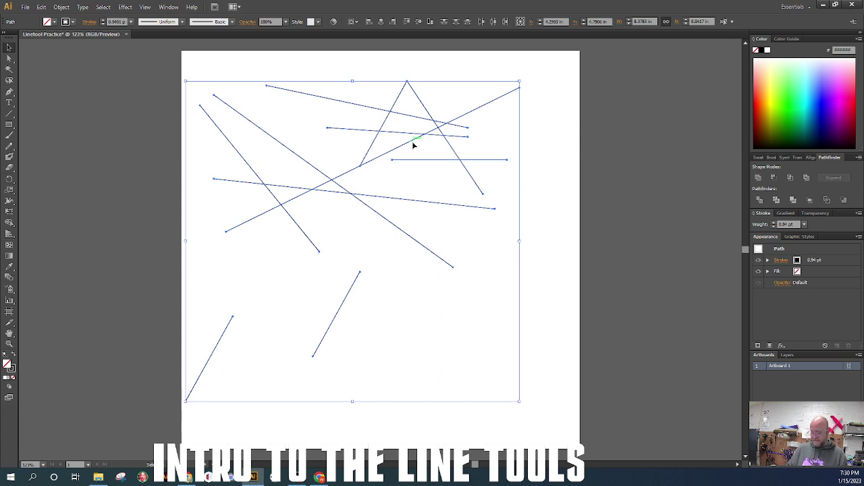
pyautogui.press('Delete')
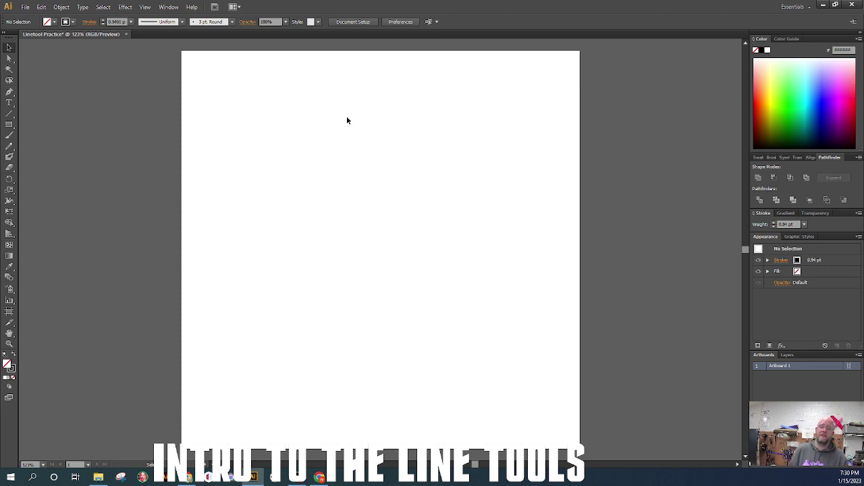
# Step: Draw a diagonal line segment sloping down to the right across the artboard's upper half, about 7.5 in wide by 3.4 in high, and deselect it
pyautogui.click(9, 50)
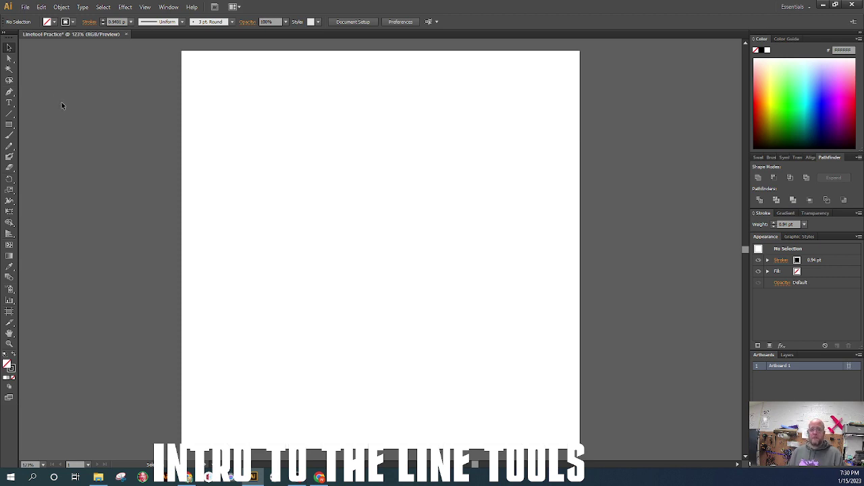
pyautogui.click(10, 117)
pyautogui.moveTo(233, 115); pyautogui.dragTo(532, 249)
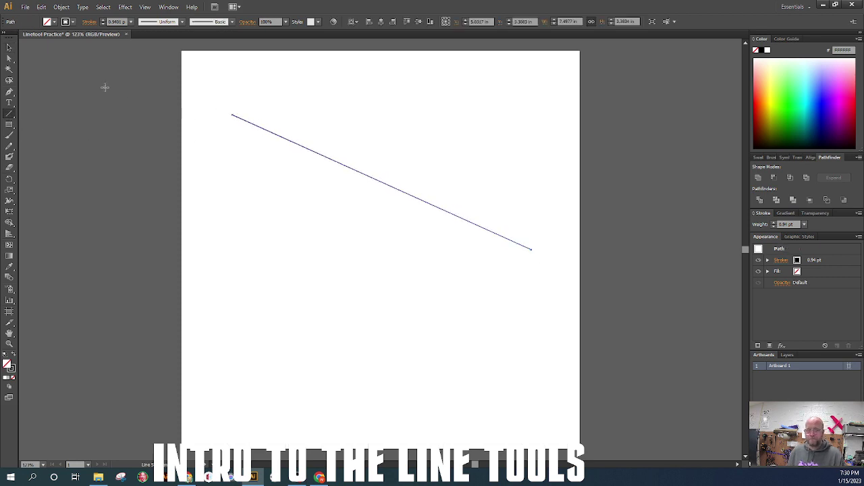
pyautogui.click(12, 50)
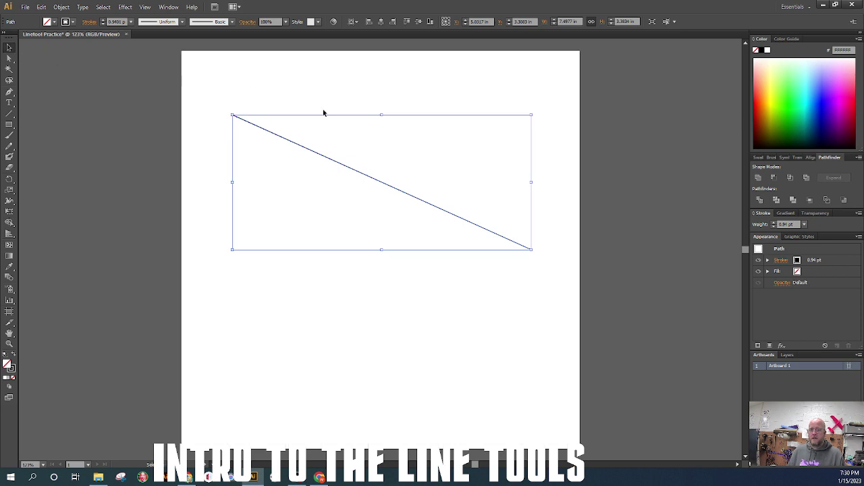
pyautogui.click(349, 162)
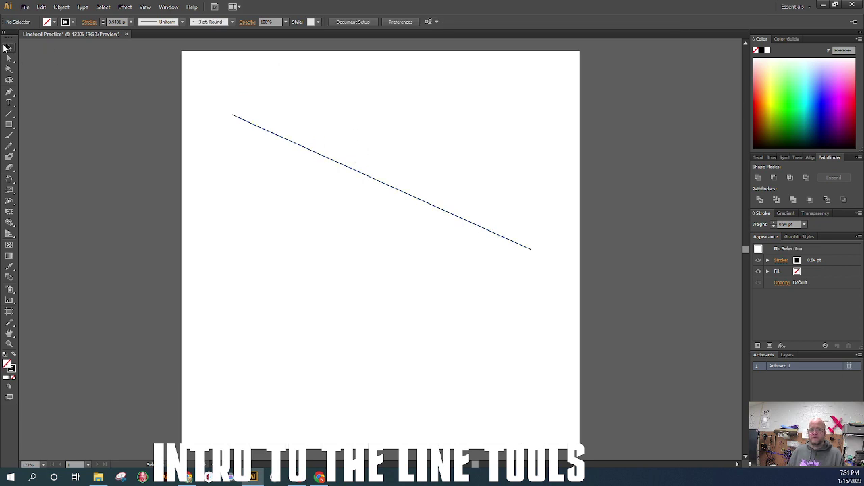
# Step: Set the diagonal line's stroke colour to RGB Green and deselect the line
pyautogui.click(304, 147)
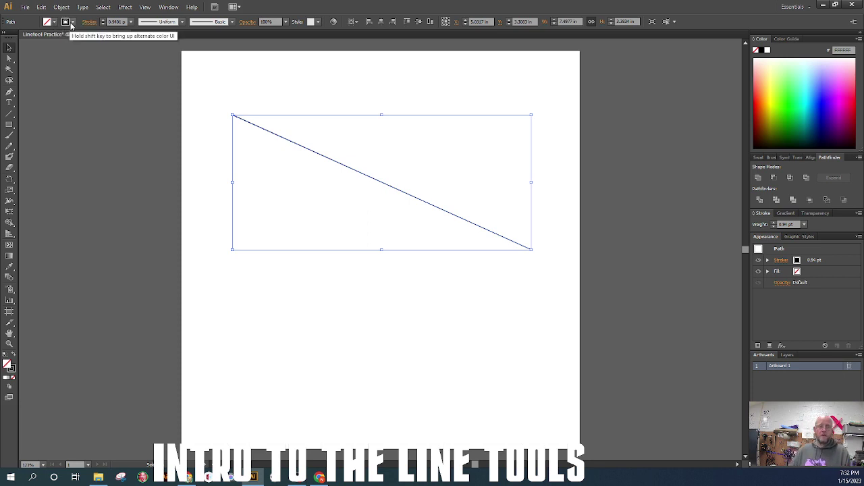
pyautogui.click(73, 23)
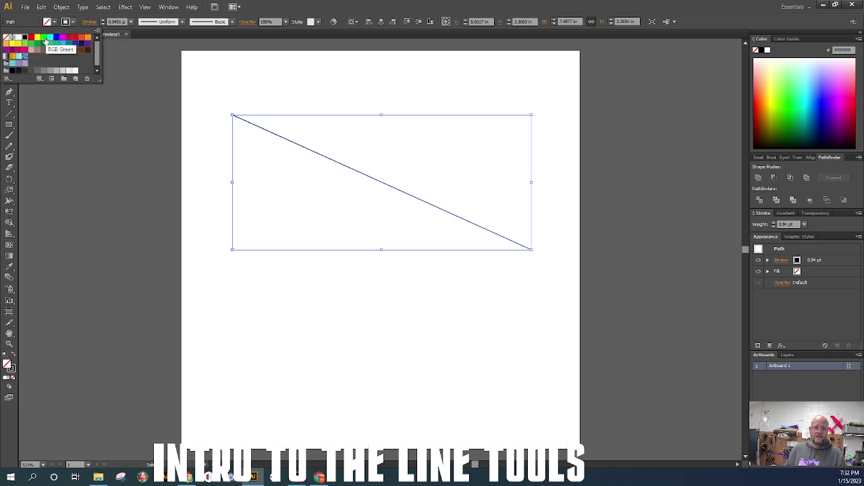
pyautogui.click(45, 40)
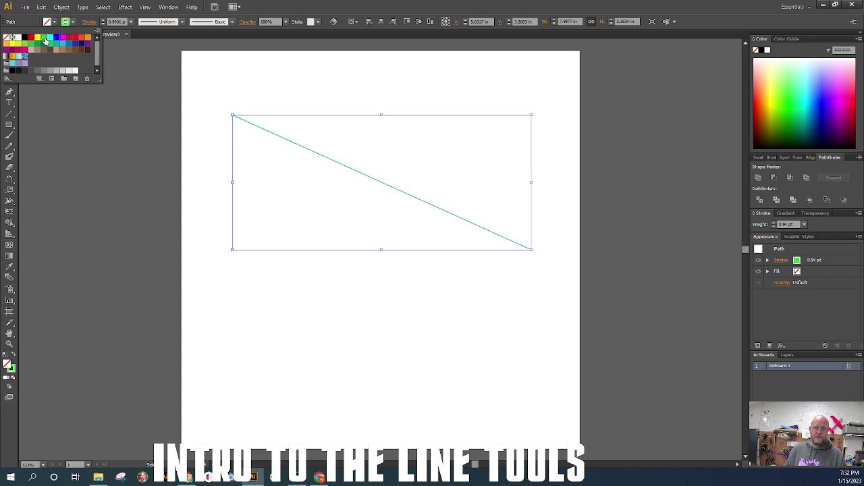
pyautogui.click(326, 272)
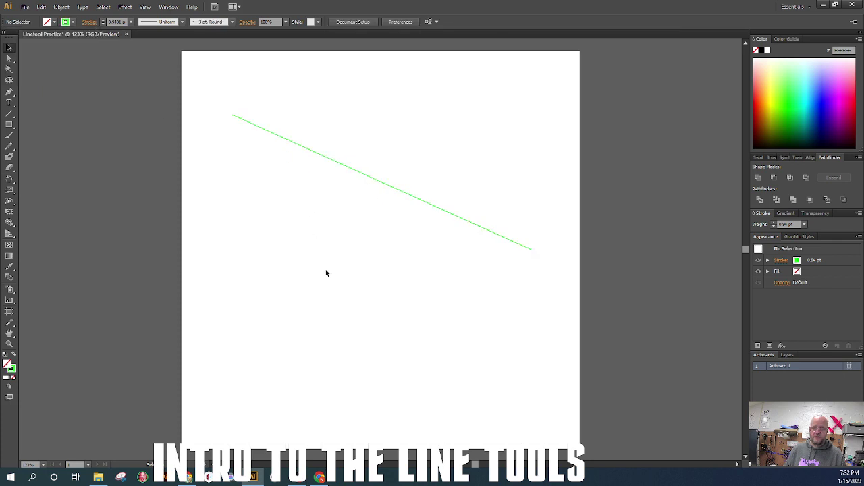
# Step: Recolour the diagonal line's stroke with an orange-red swatch and deselect the line
pyautogui.click(288, 139)
pyautogui.click(73, 22)
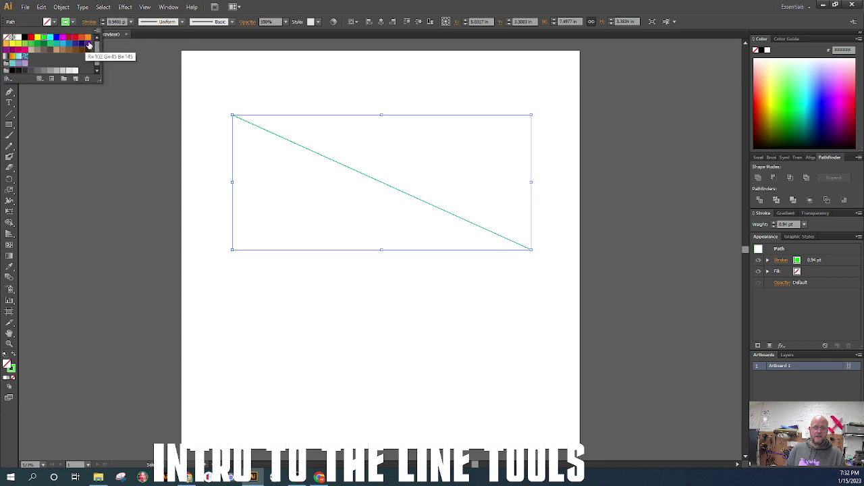
pyautogui.click(81, 38)
pyautogui.click(316, 309)
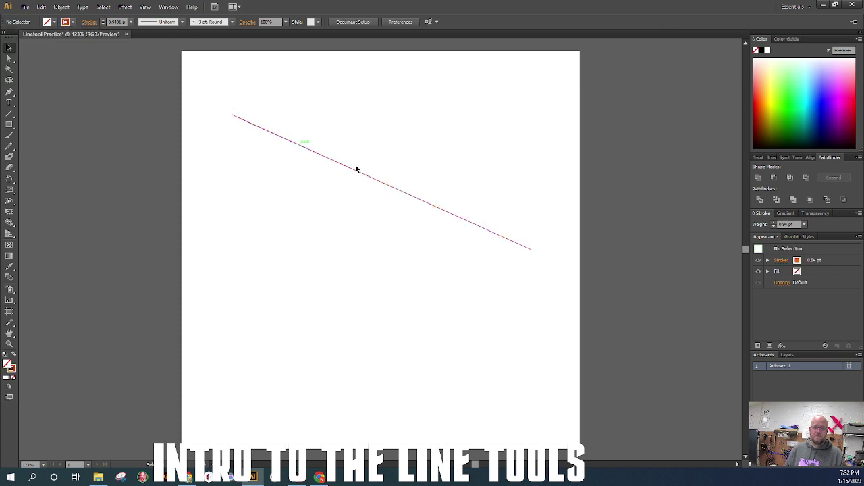
# Step: Set the diagonal line's stroke colour to RGB Red and deselect the line
pyautogui.moveTo(245, 72); pyautogui.dragTo(402, 238)
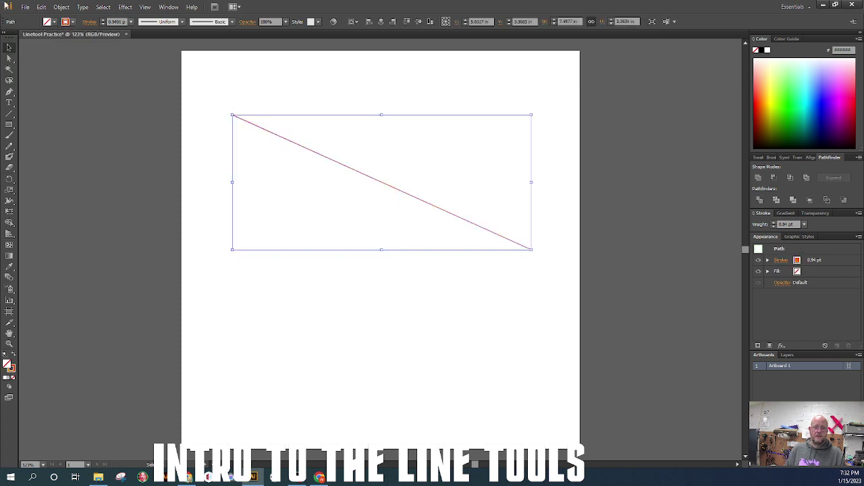
pyautogui.click(73, 23)
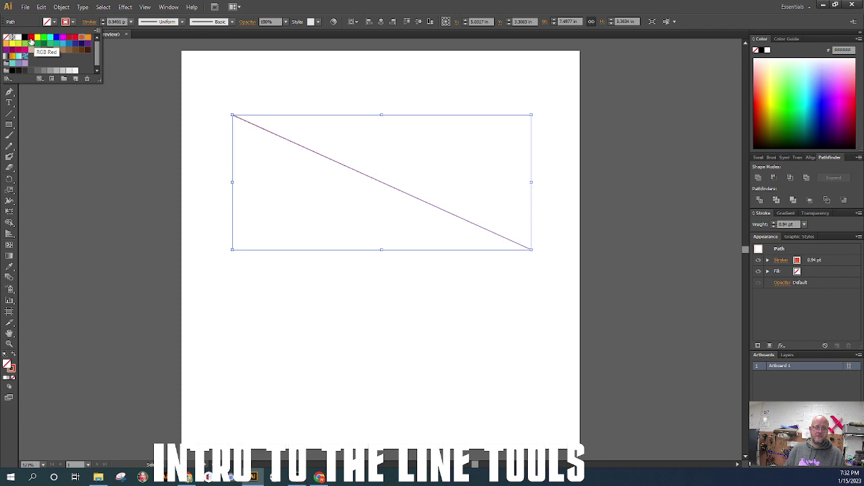
pyautogui.click(30, 42)
pyautogui.click(247, 88)
pyautogui.click(263, 86)
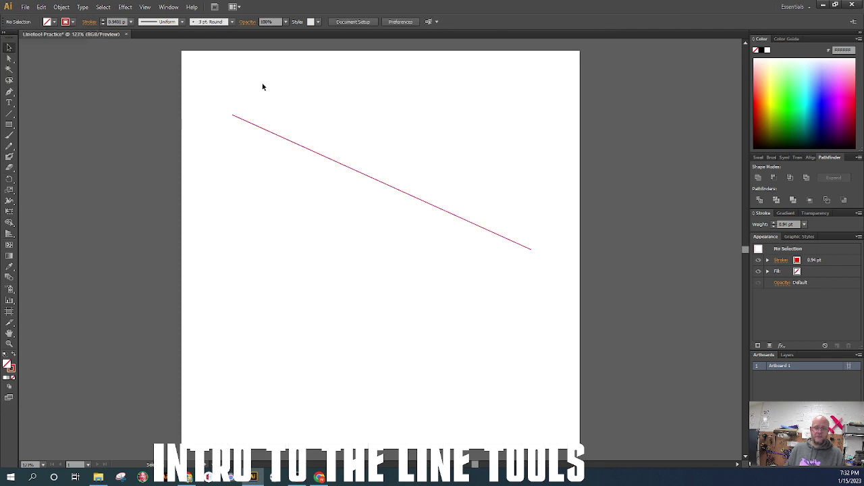
# Step: Select the red line and set its stroke weight to 72 pt
pyautogui.moveTo(368, 126); pyautogui.dragTo(320, 227)
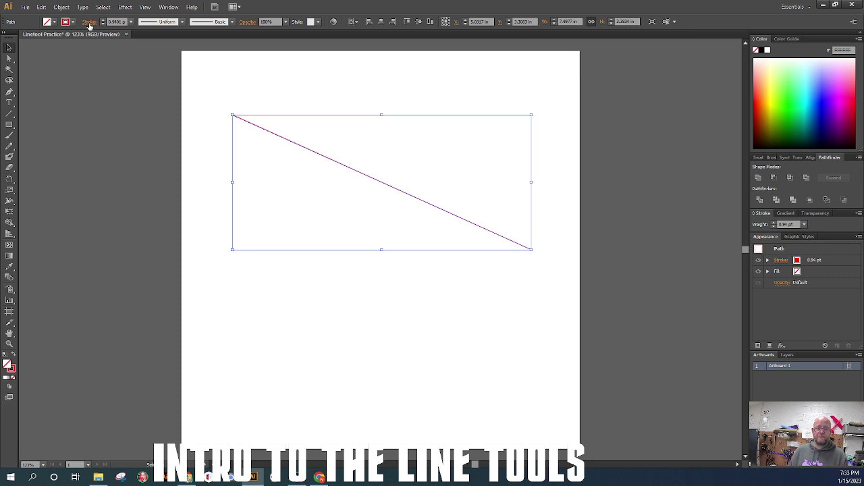
pyautogui.click(90, 22)
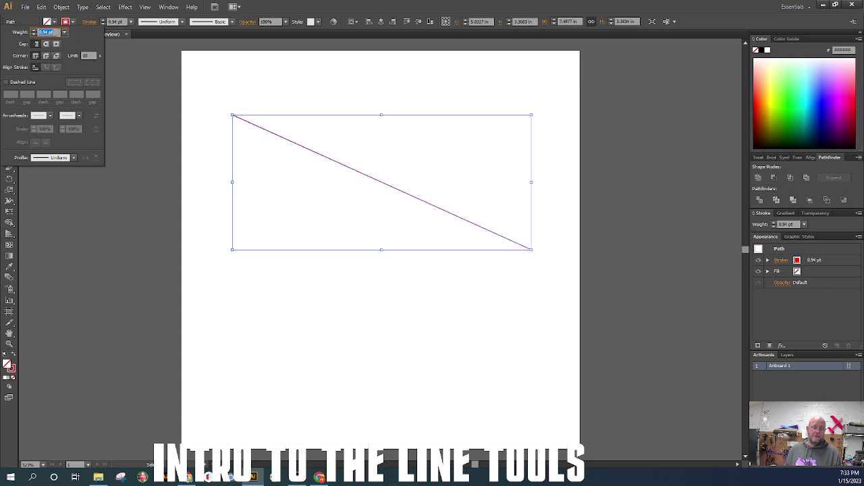
pyautogui.click(58, 32)
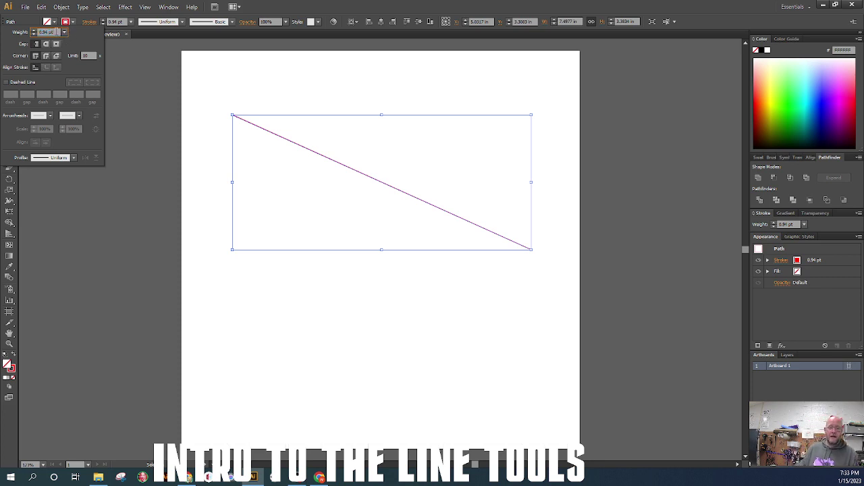
pyautogui.click(56, 32)
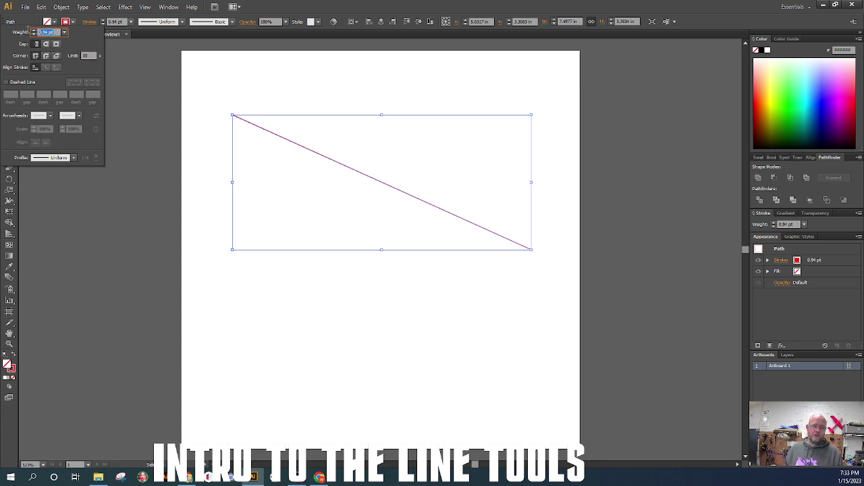
pyautogui.write('3')
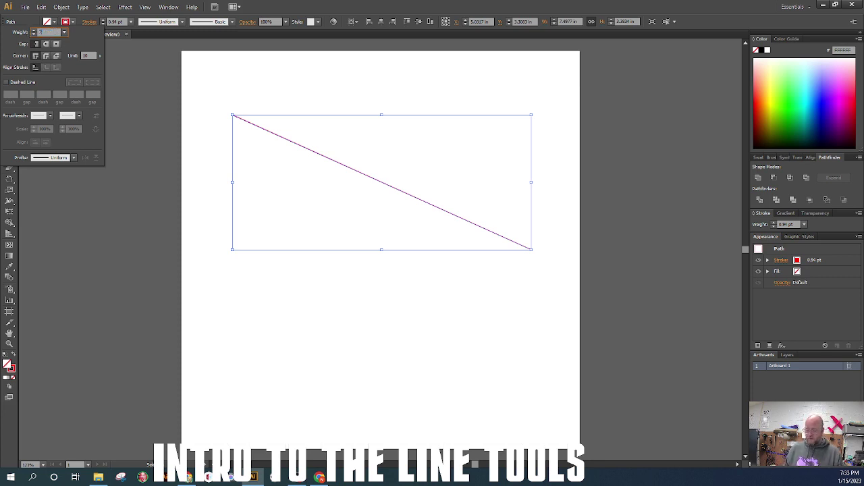
pyautogui.write('2')
pyautogui.press('Return')
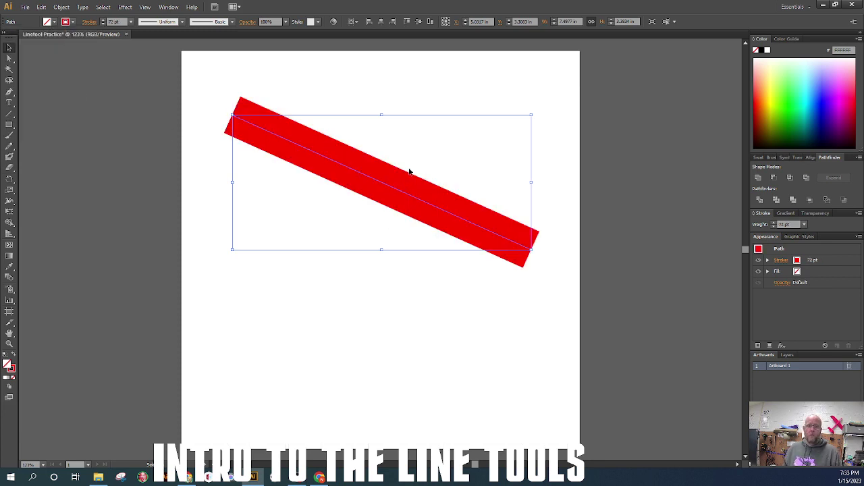
# Step: Reduce the red line's stroke weight to the preset 2 pt, keeping the line selected
pyautogui.click(87, 22)
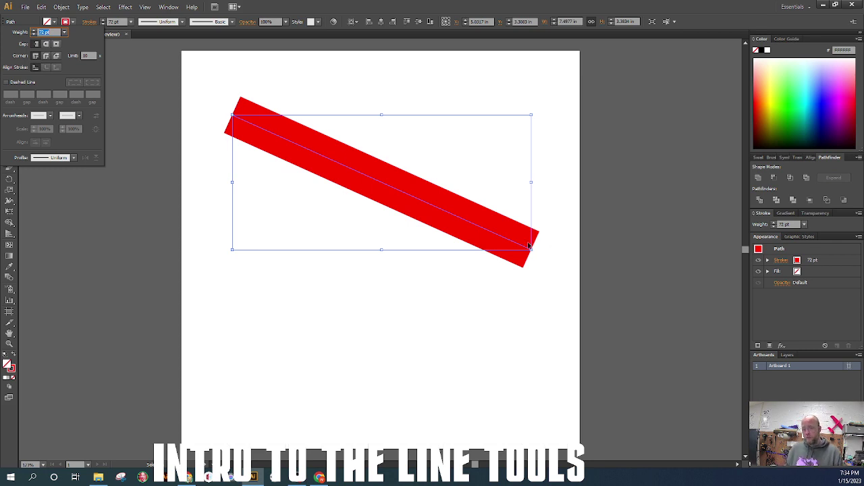
pyautogui.click(64, 33)
pyautogui.click(79, 81)
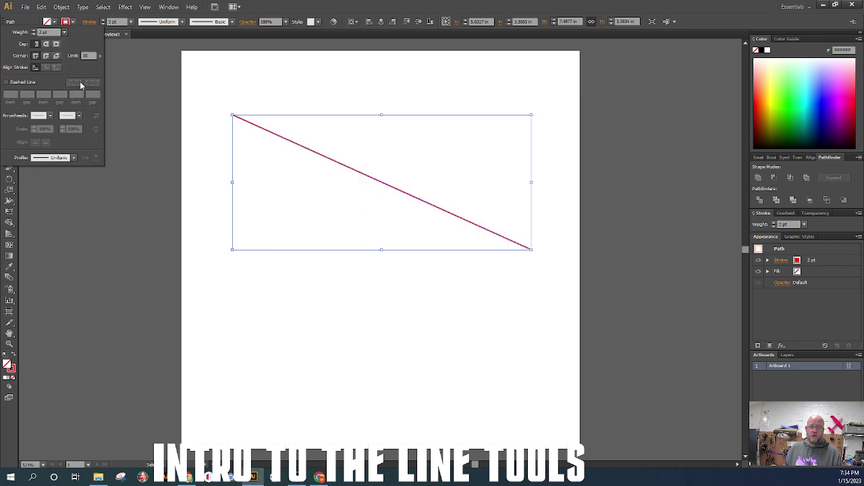
pyautogui.click(350, 201)
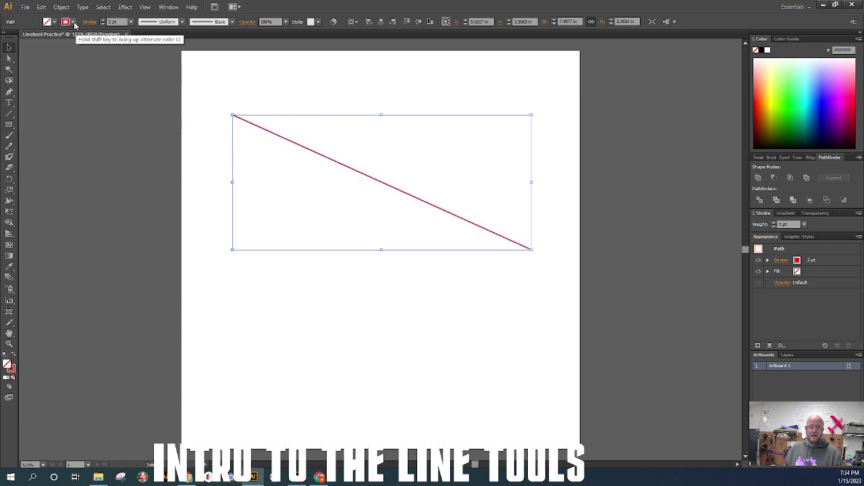
pyautogui.moveTo(376, 125); pyautogui.dragTo(297, 202)
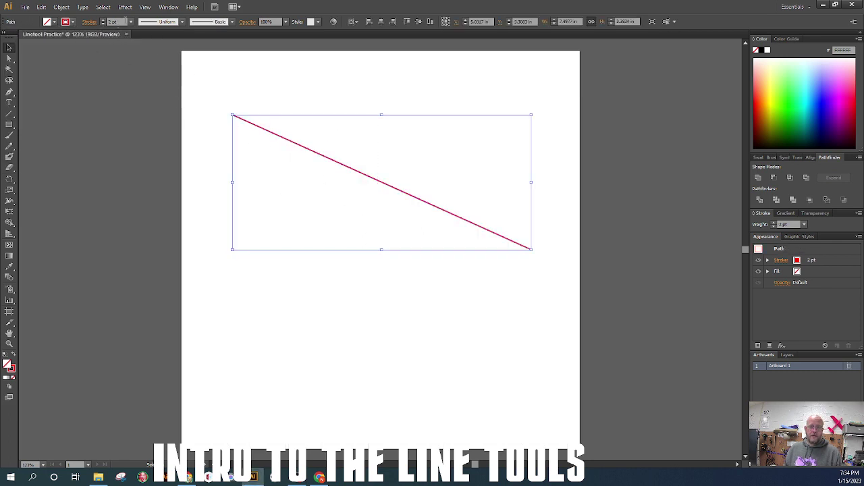
# Step: Increase the red line's stroke weight in single-point increments to 30 pt
pyautogui.click(103, 20)
pyautogui.click(104, 19)
pyautogui.click(103, 20)
pyautogui.click(103, 20)
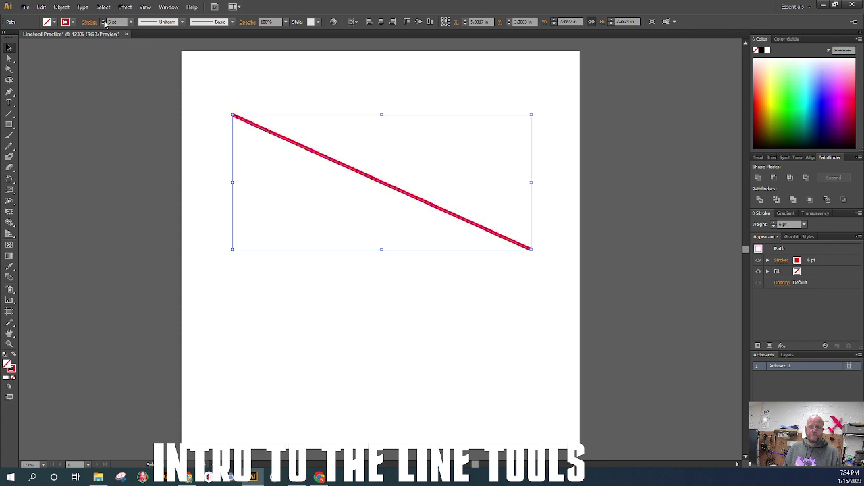
pyautogui.click(104, 20)
pyautogui.click(103, 20)
pyautogui.click(103, 20)
pyautogui.click(103, 20)
pyautogui.click(103, 20)
pyautogui.click(103, 20)
pyautogui.click(103, 20)
pyautogui.click(103, 19)
pyautogui.click(104, 19)
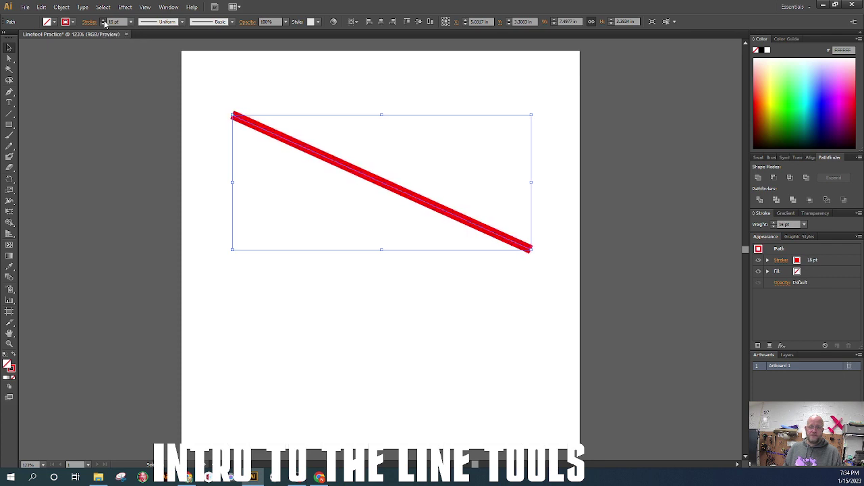
pyautogui.click(104, 20)
pyautogui.click(103, 20)
pyautogui.click(103, 20)
pyautogui.click(104, 20)
pyautogui.click(104, 20)
pyautogui.click(104, 19)
pyautogui.click(103, 19)
pyautogui.click(104, 20)
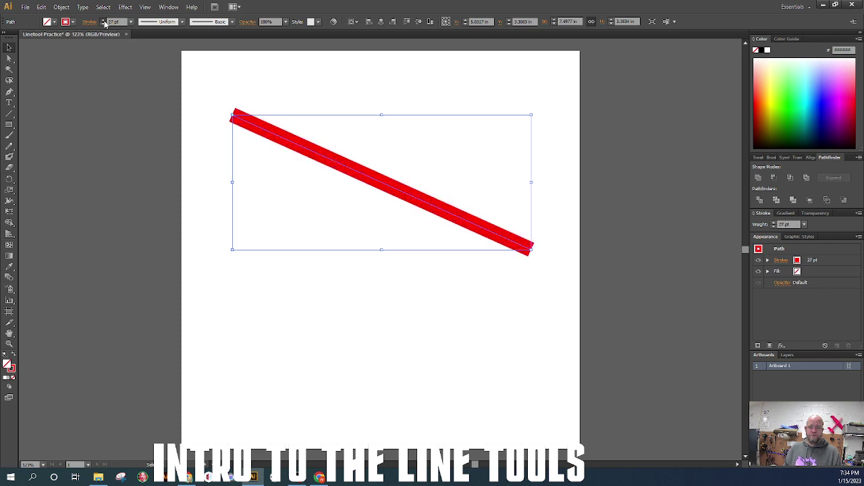
pyautogui.click(103, 20)
pyautogui.click(103, 20)
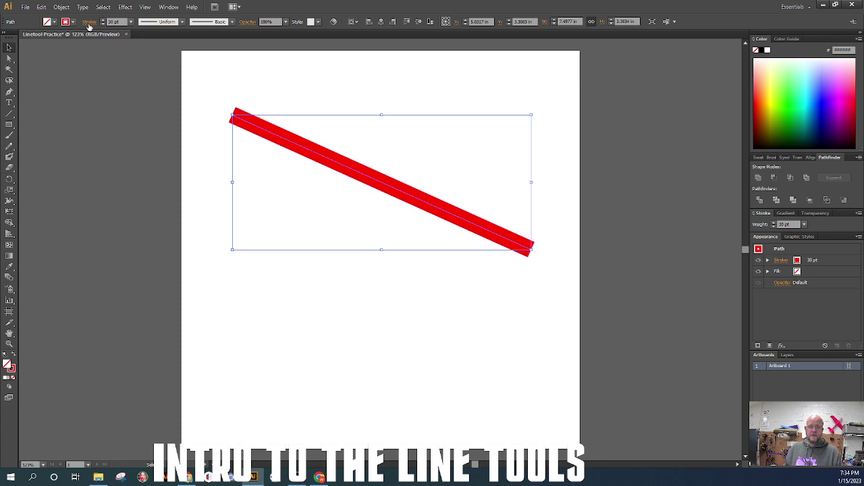
# Step: Try the Round Cap and Projecting Cap on the red line's ends, and restore the Butt Cap
pyautogui.click(89, 23)
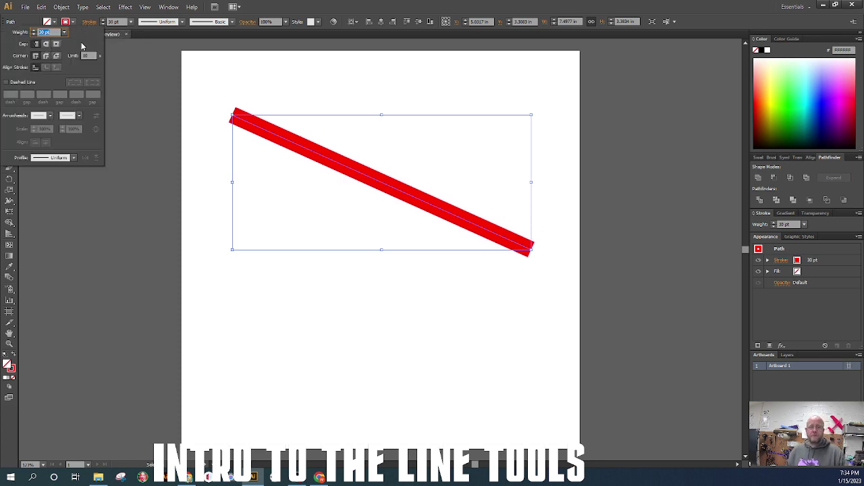
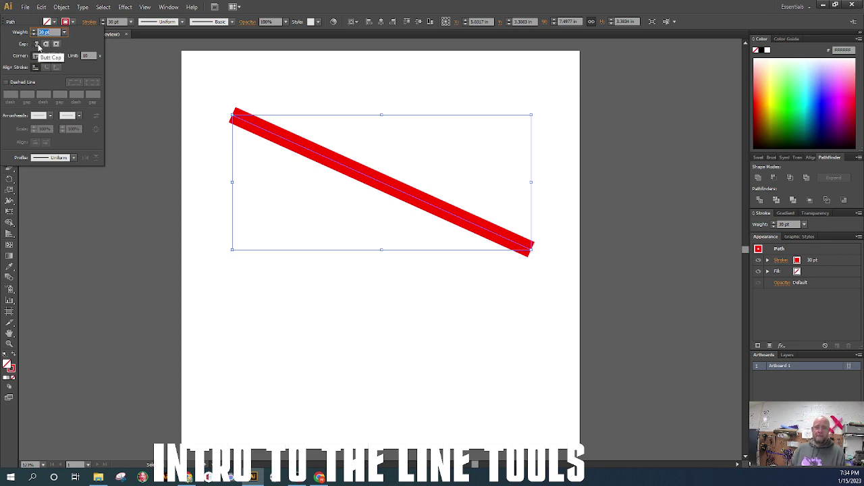
pyautogui.click(289, 88)
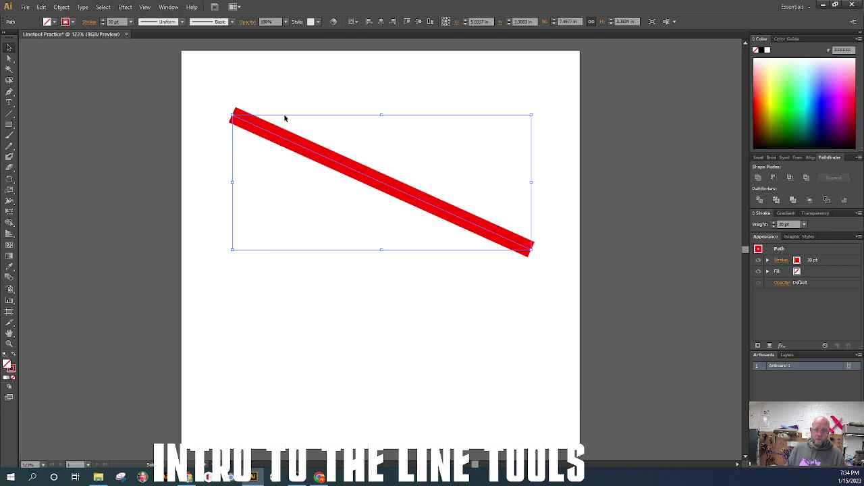
pyautogui.click(91, 23)
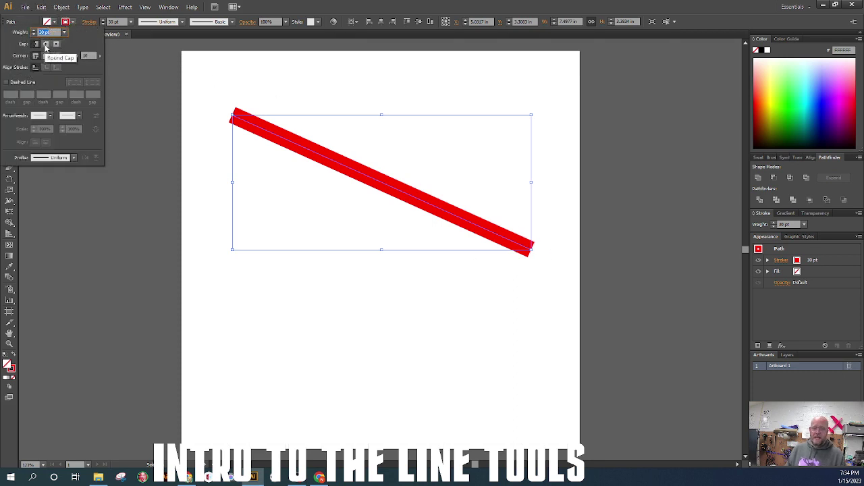
pyautogui.click(46, 44)
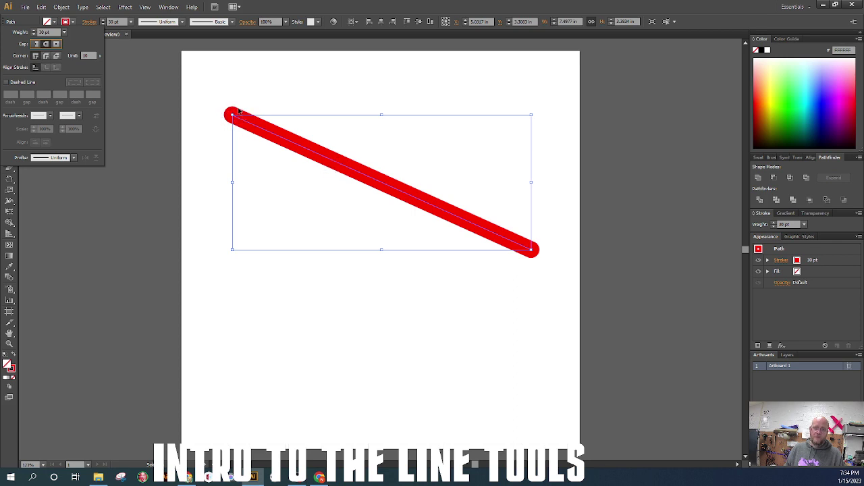
pyautogui.click(56, 45)
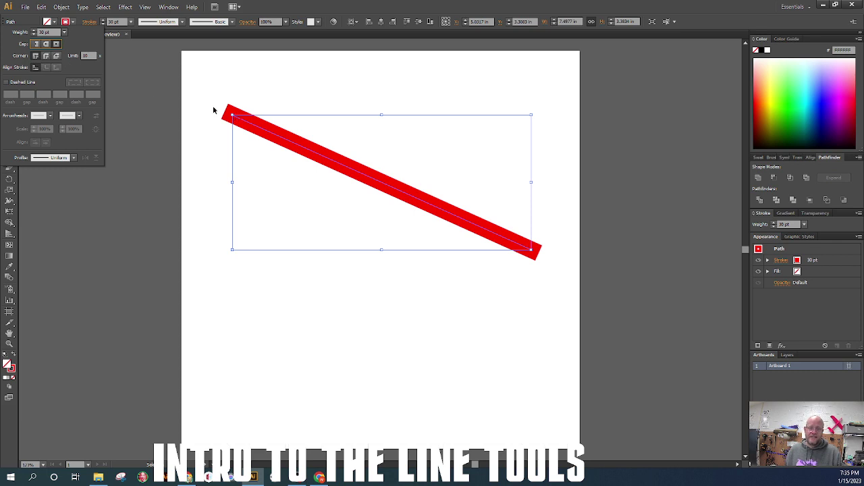
pyautogui.click(36, 44)
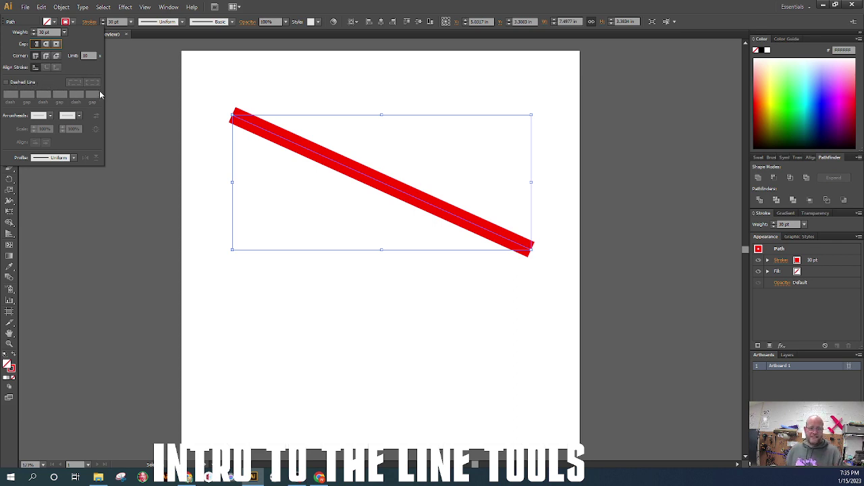
# Step: Try a dashed stroke on the red line with 20 pt dash, 5 pt gap, 30 pt dash and 10 pt gap, and return it to solid
pyautogui.click(7, 83)
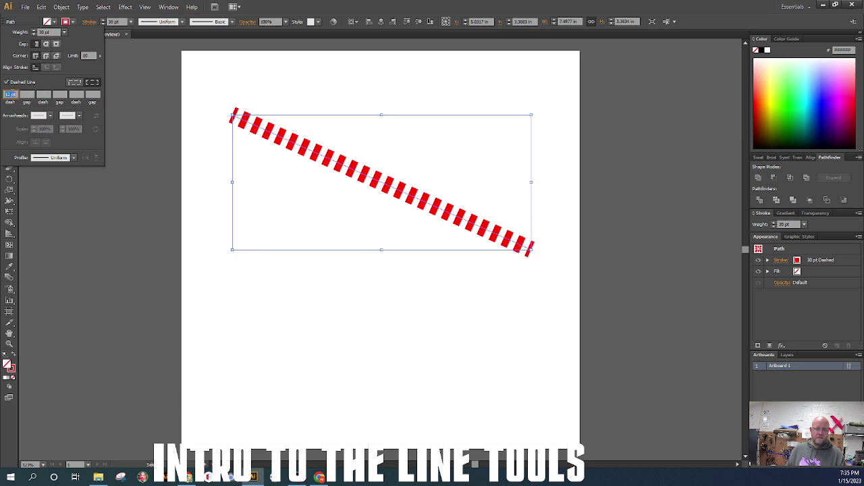
pyautogui.write('20')
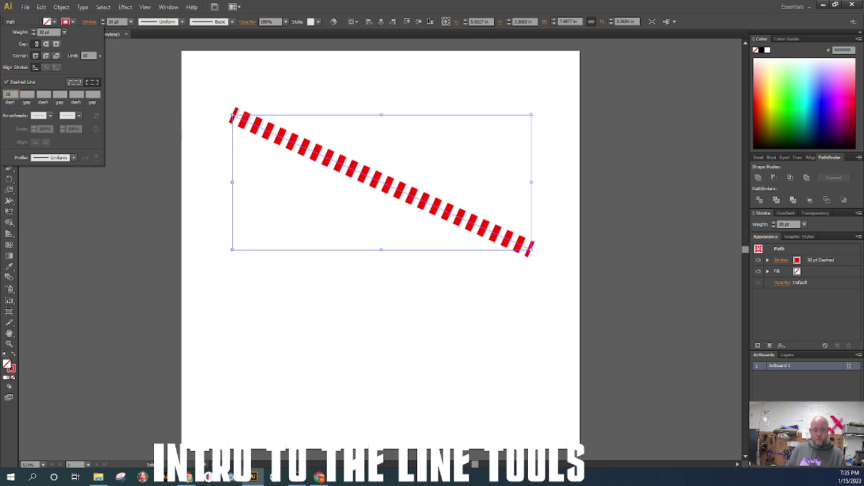
pyautogui.press('Tab')
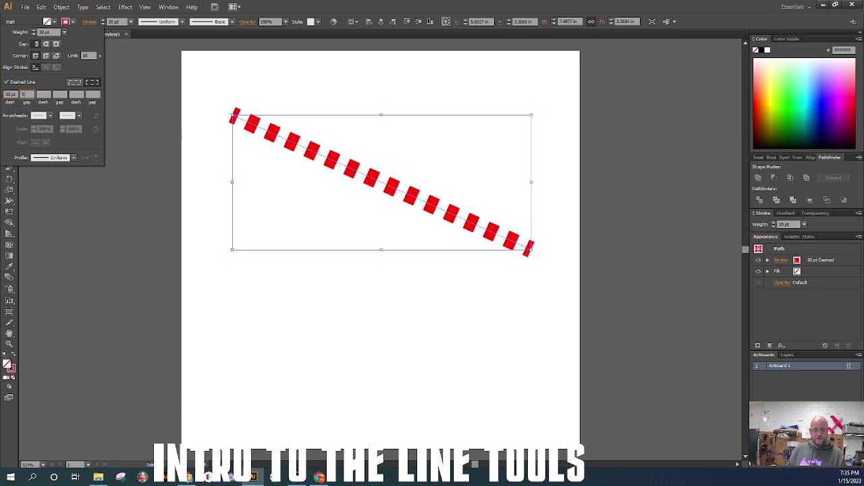
pyautogui.write('5')
pyautogui.press('Tab')
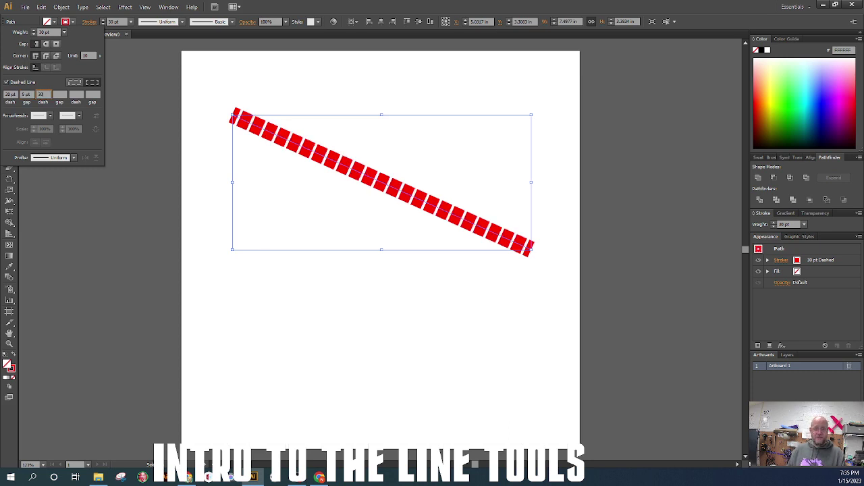
pyautogui.write('30')
pyautogui.press('Tab')
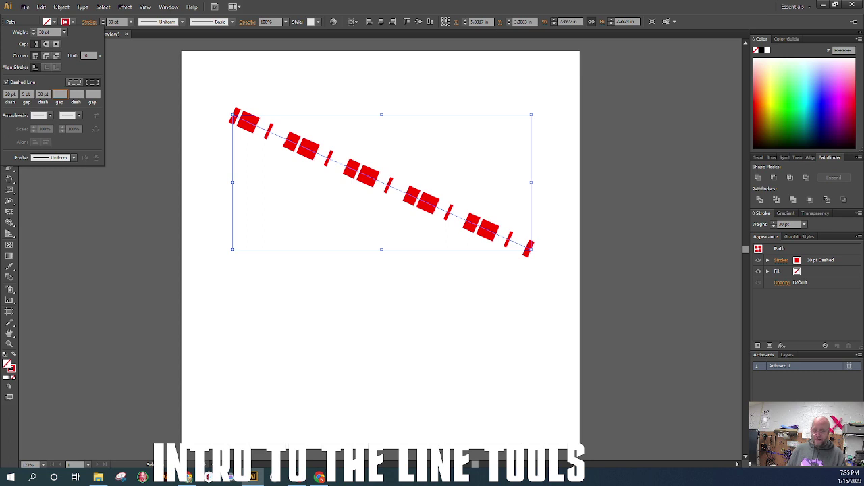
pyautogui.write('30')
pyautogui.press('Tab')
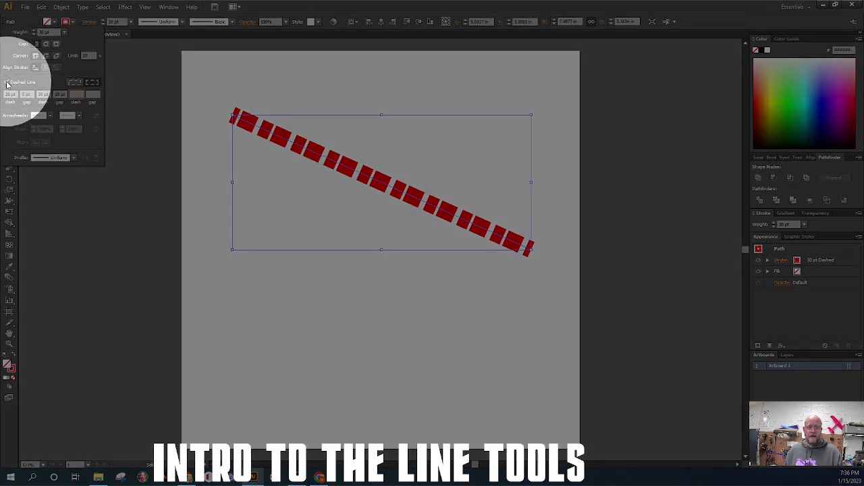
pyautogui.click(7, 82)
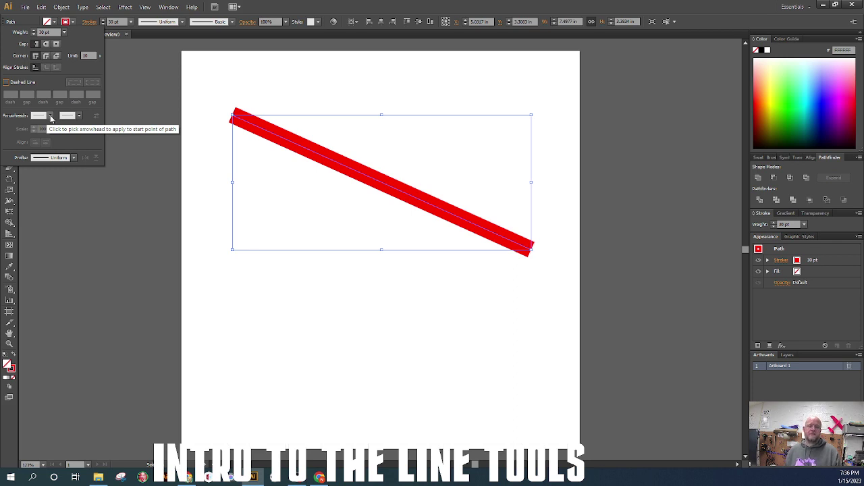
# Step: Add the Arrow 4 arrowhead to the red line's start point and a hollow triangle arrowhead to its end point
pyautogui.click(51, 118)
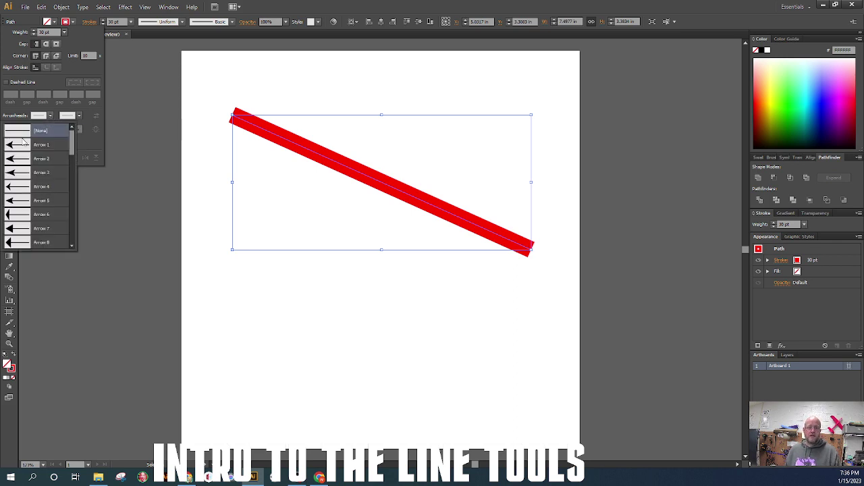
pyautogui.click(20, 188)
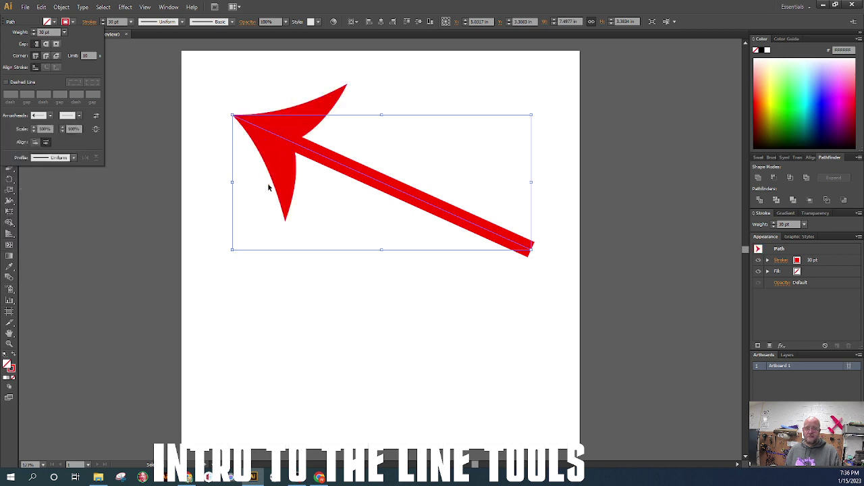
pyautogui.click(78, 115)
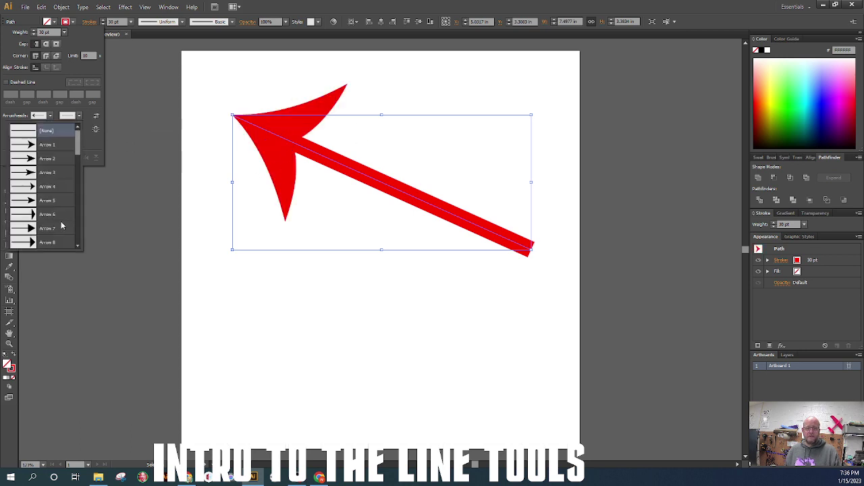
pyautogui.scroll(-5, 61, 223)
pyautogui.click(55, 159)
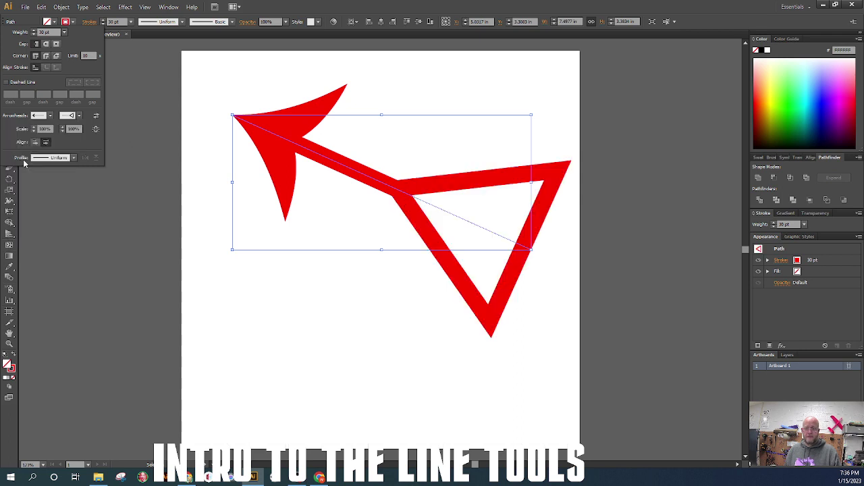
# Step: Scale the start arrowhead to 63% and the end arrowhead to 39%, and try extending the arrow tips beyond the path ends
pyautogui.click(33, 131)
pyautogui.click(33, 131)
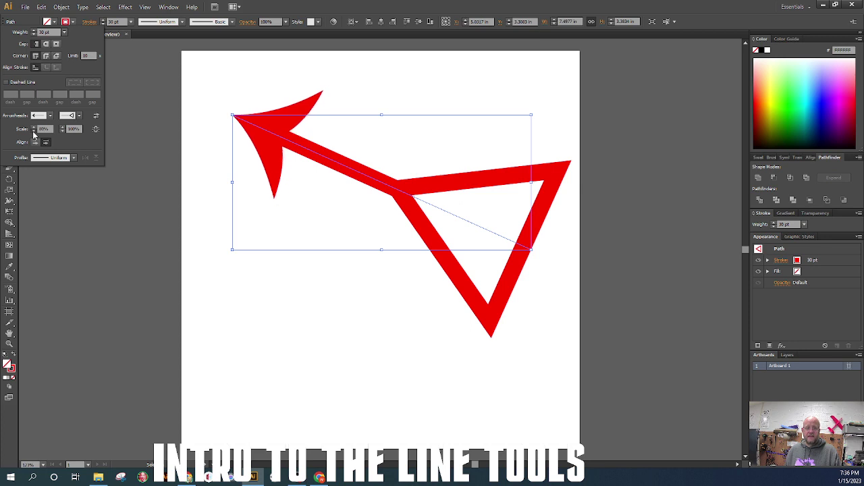
pyautogui.click(63, 131)
pyautogui.click(63, 130)
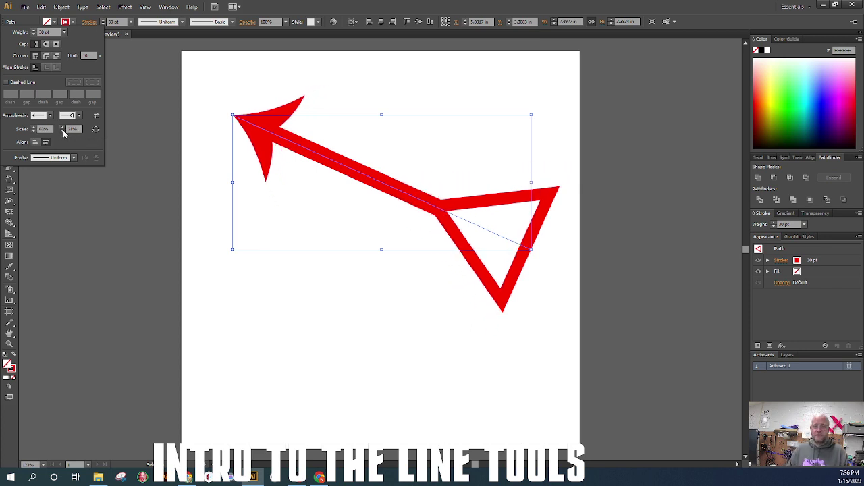
pyautogui.click(62, 129)
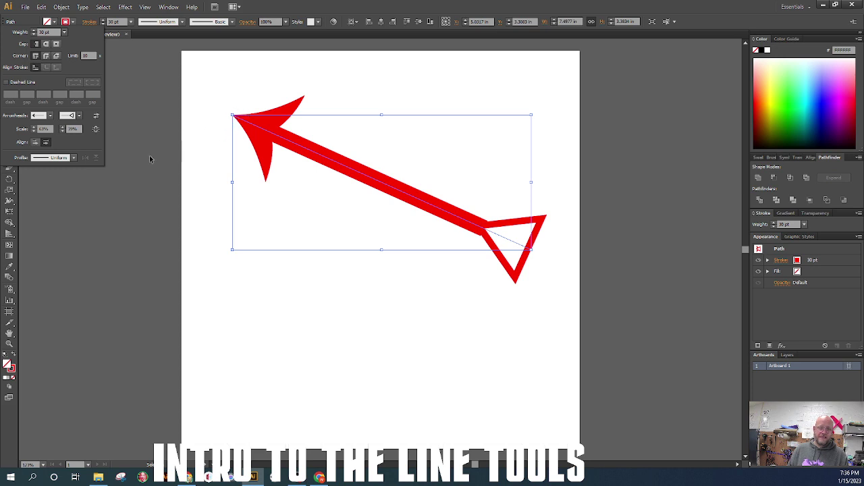
pyautogui.click(35, 142)
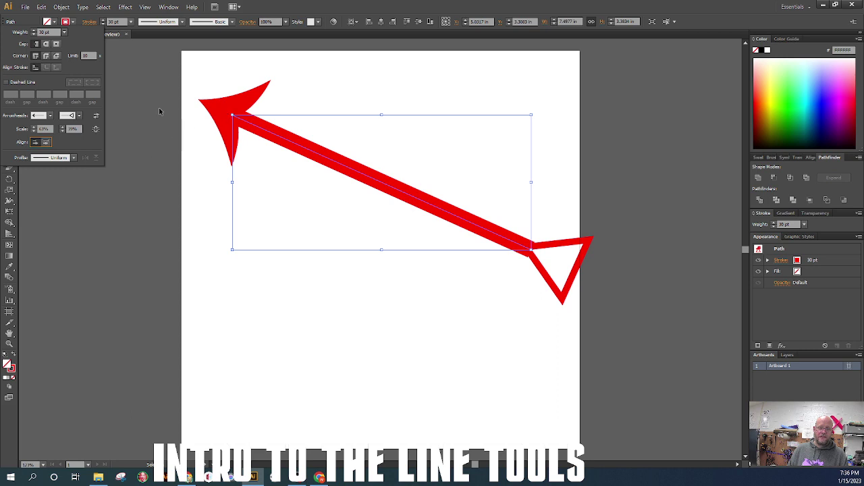
pyautogui.click(46, 142)
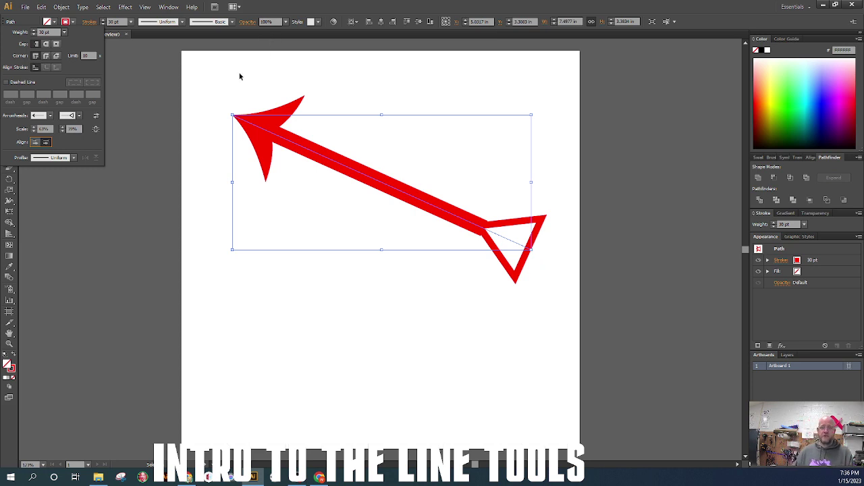
# Step: Set both the start and end arrowheads to None and close the stroke options, keeping the red line selected
pyautogui.click(50, 116)
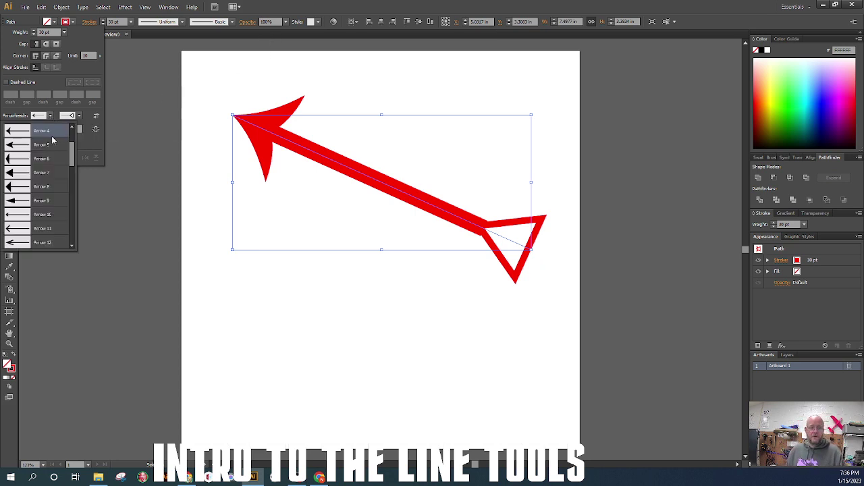
pyautogui.click(41, 131)
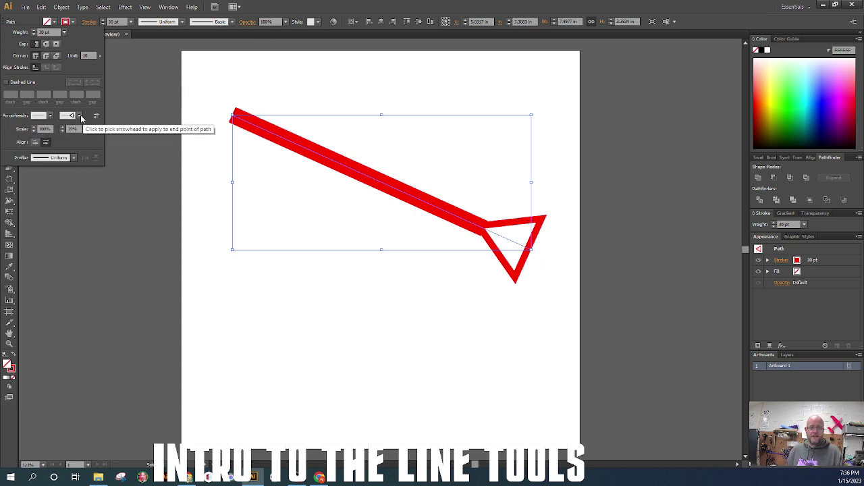
pyautogui.click(80, 116)
pyautogui.scroll(8, 60, 148)
pyautogui.click(46, 128)
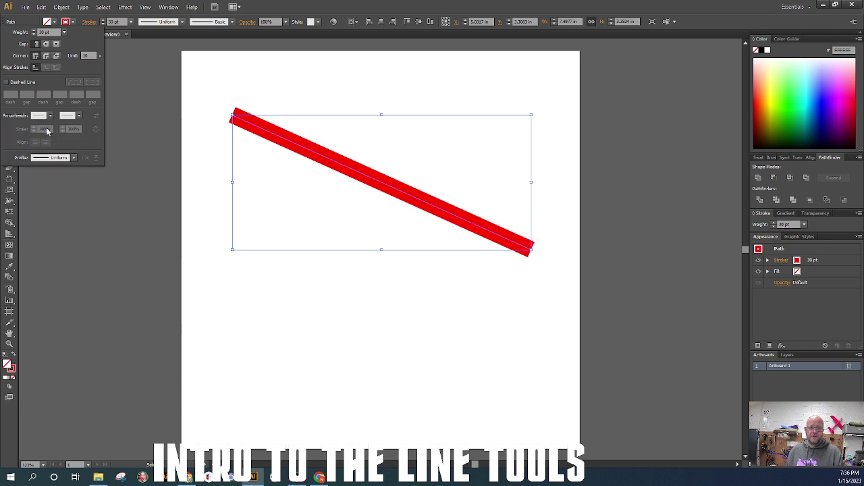
pyautogui.click(139, 78)
pyautogui.click(205, 74)
pyautogui.hotkey('ctrl', 'a')
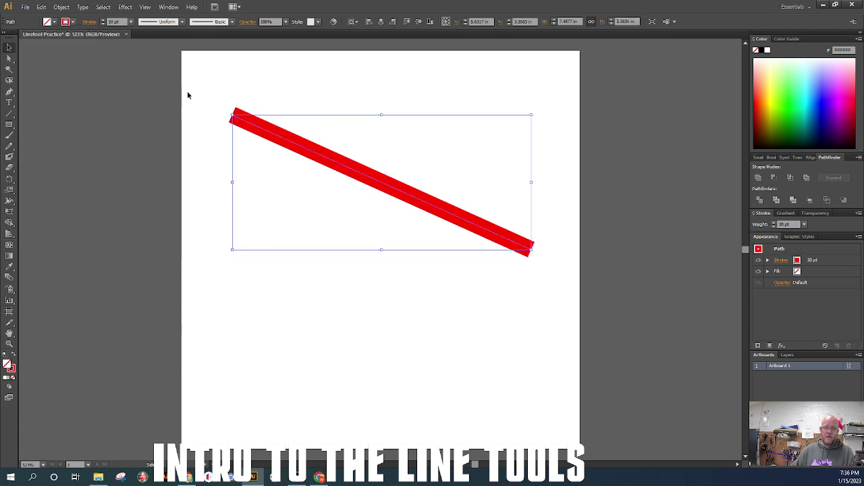
# Step: Try Width Profiles 1 to 4 on the red line's stroke one after another, and return it to Uniform
pyautogui.click(182, 22)
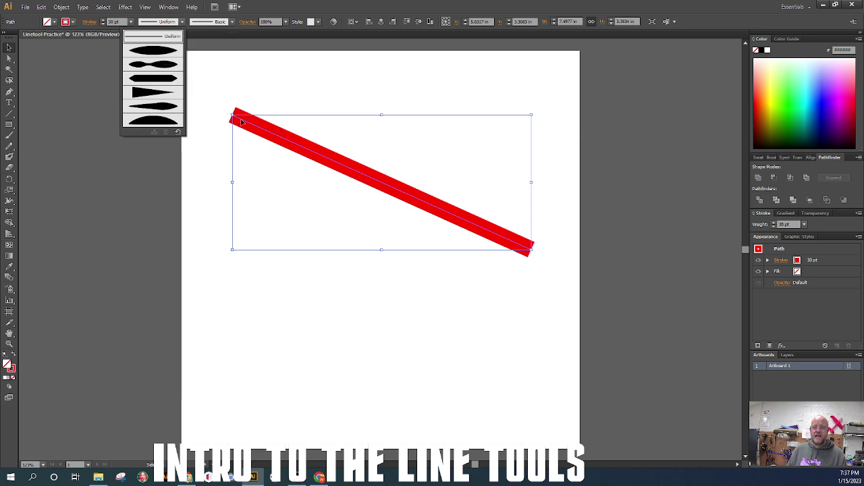
pyautogui.click(149, 54)
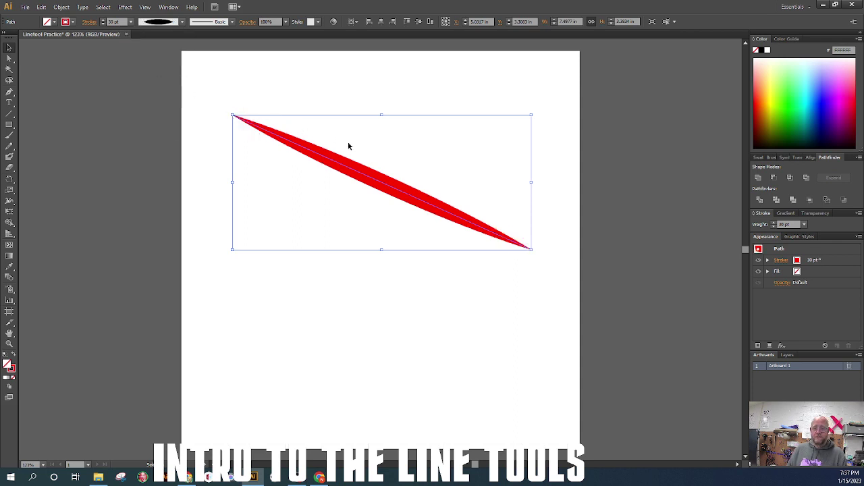
pyautogui.click(182, 22)
pyautogui.click(164, 64)
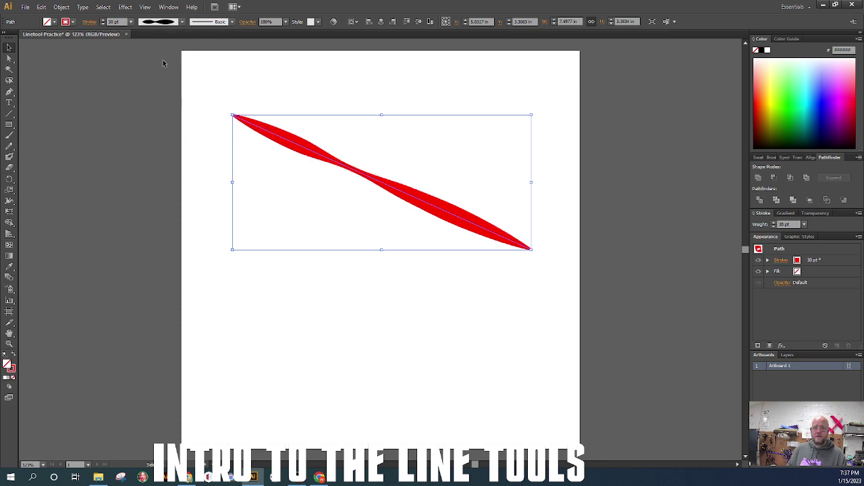
pyautogui.click(181, 22)
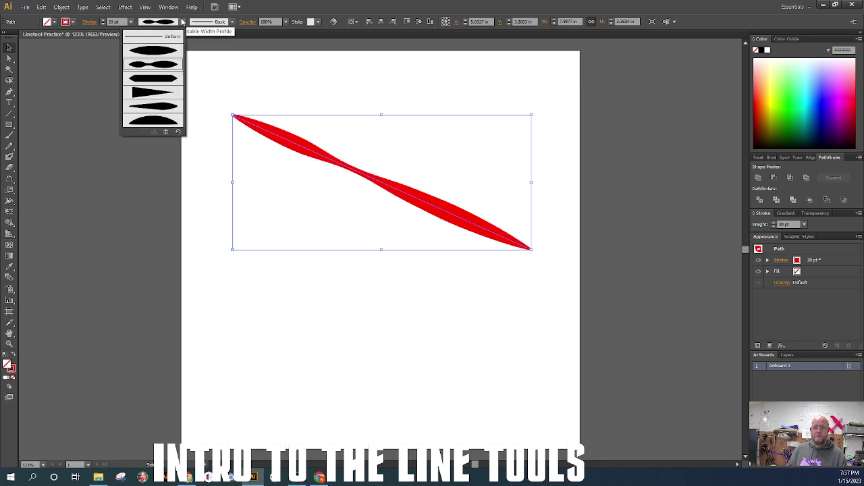
pyautogui.click(161, 80)
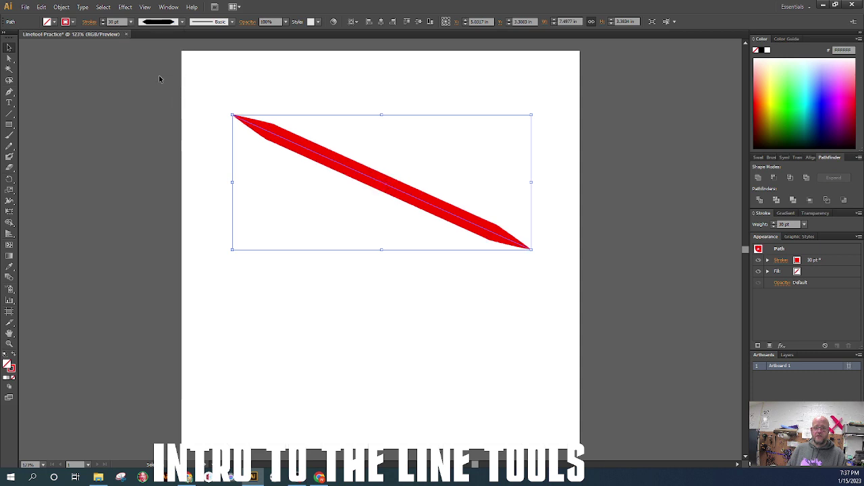
pyautogui.click(181, 22)
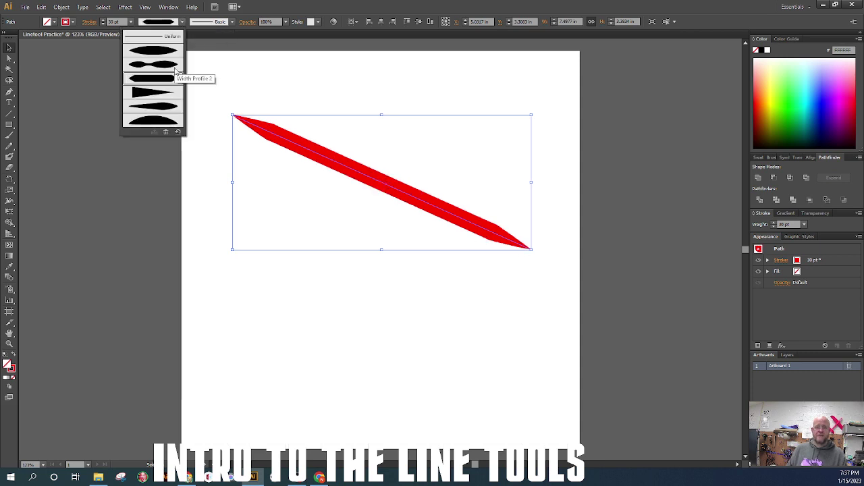
pyautogui.click(146, 95)
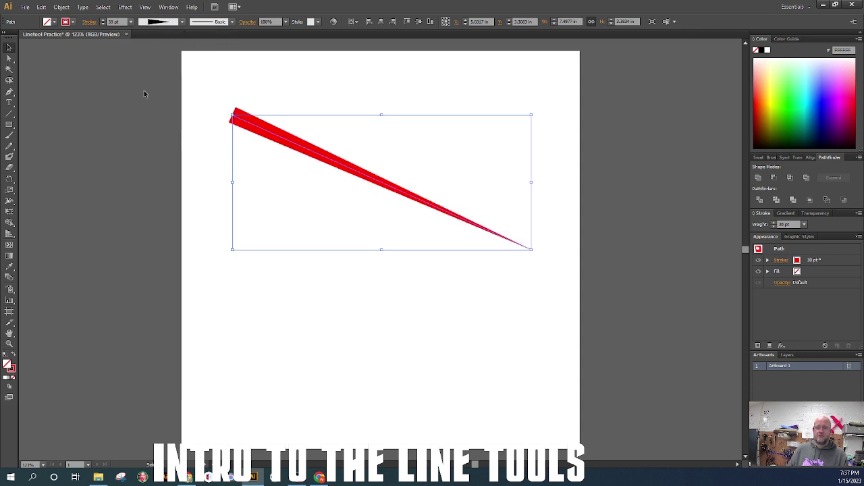
pyautogui.click(182, 22)
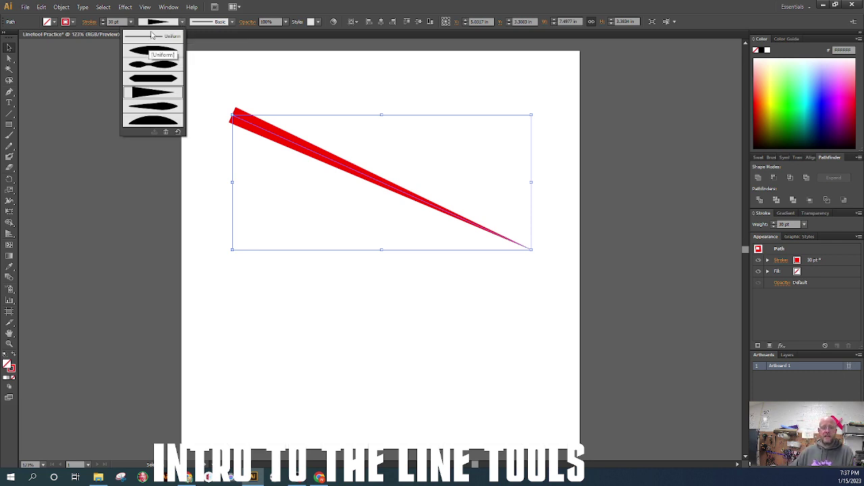
pyautogui.click(154, 36)
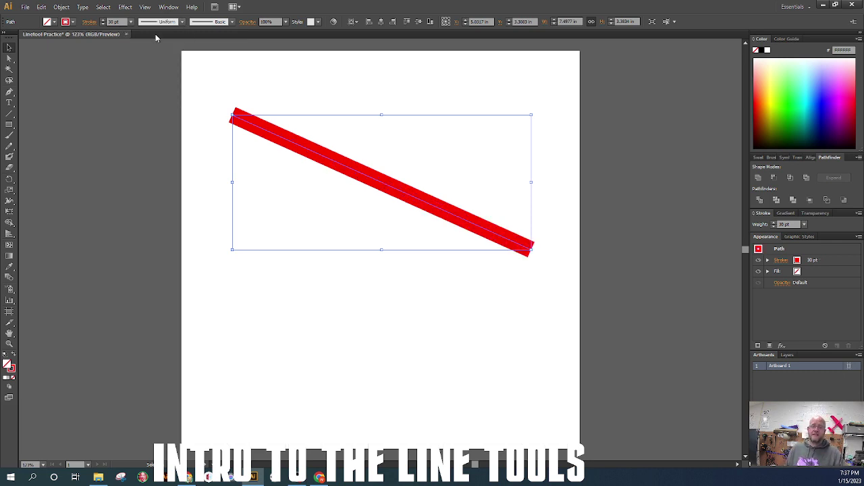
# Step: Try the Charcoal - Feather and 10 pt. Round brushes on the red line, and return it to the Basic brush at 30 pt weight
pyautogui.click(232, 22)
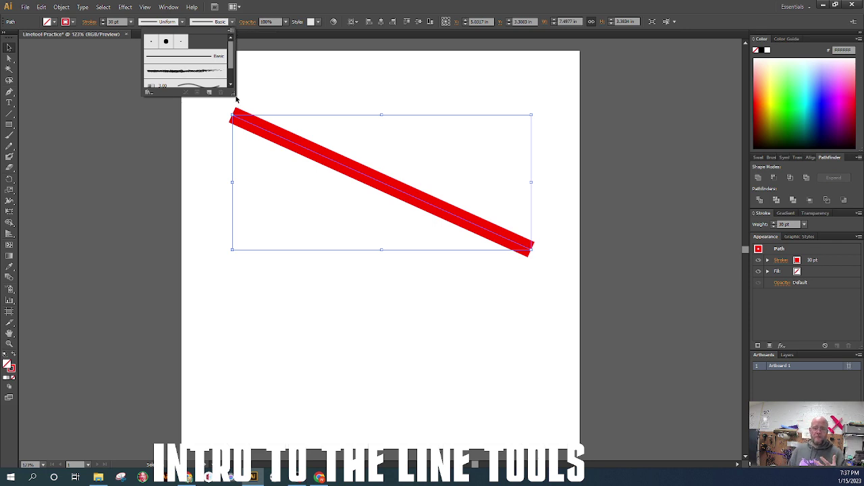
pyautogui.moveTo(231, 94); pyautogui.dragTo(235, 182)
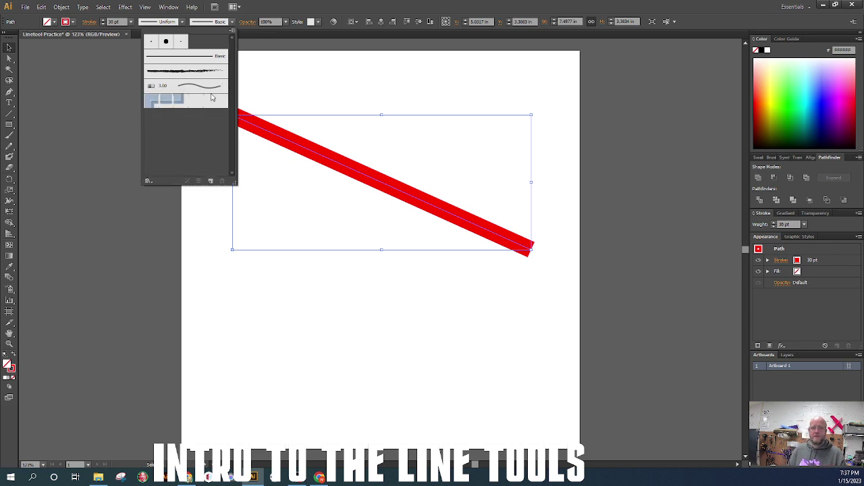
pyautogui.click(171, 70)
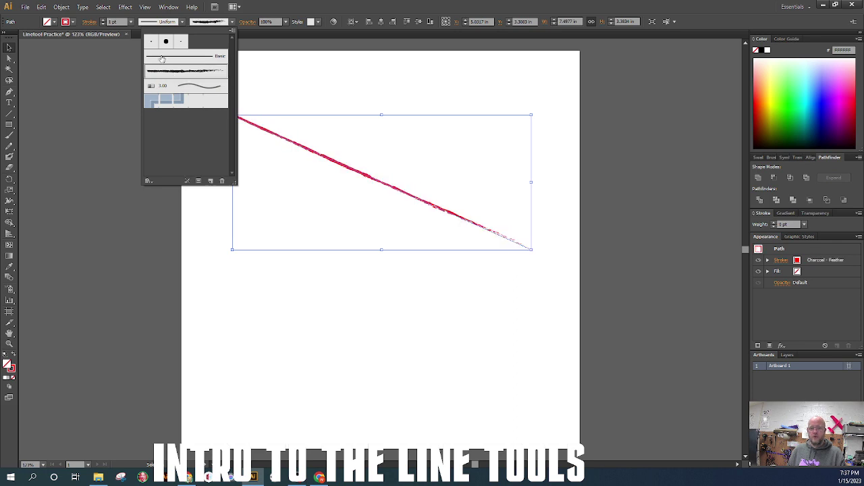
pyautogui.click(166, 59)
pyautogui.click(165, 42)
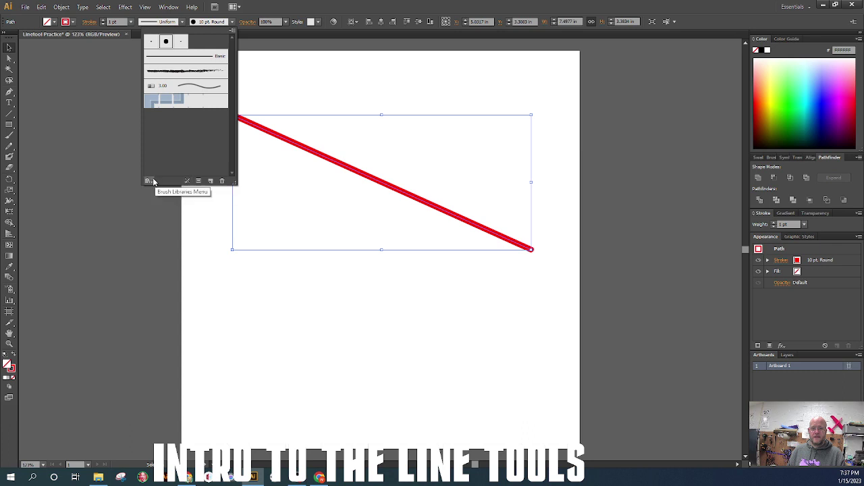
pyautogui.click(232, 25)
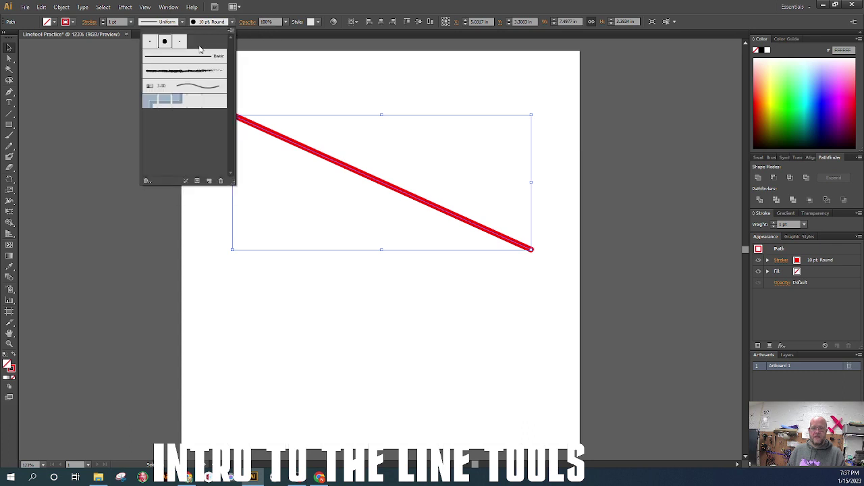
pyautogui.click(199, 55)
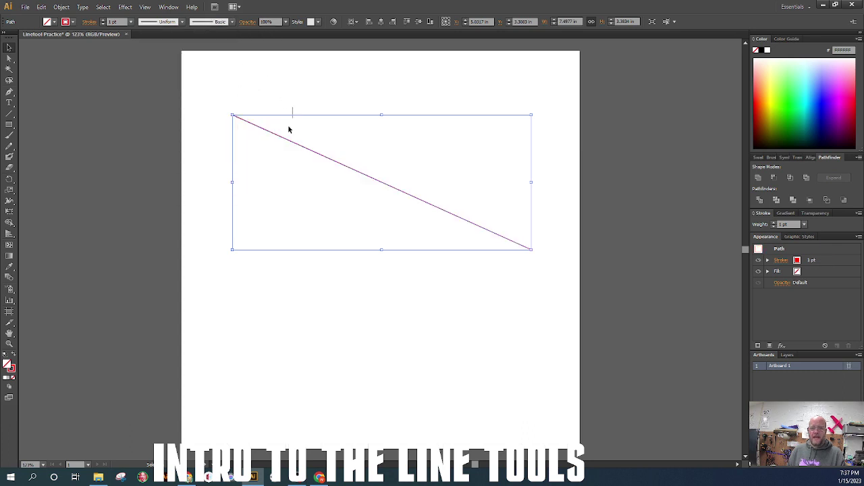
pyautogui.click(112, 22)
pyautogui.write('38')
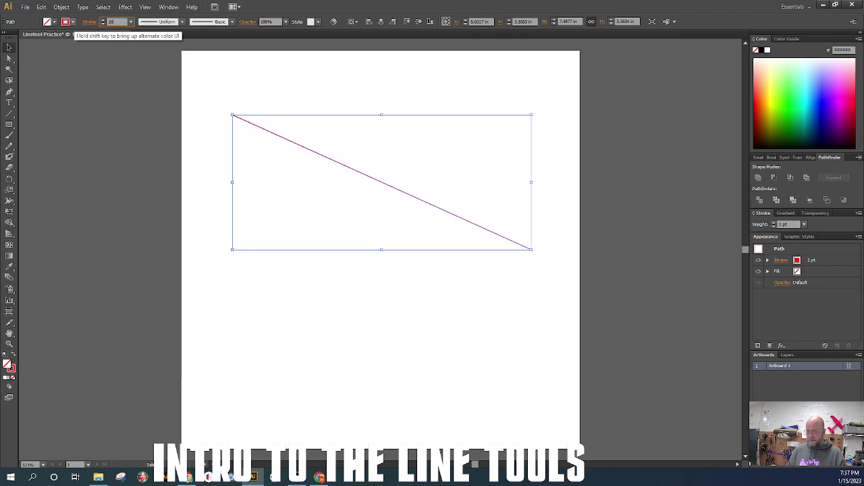
pyautogui.press('Return')
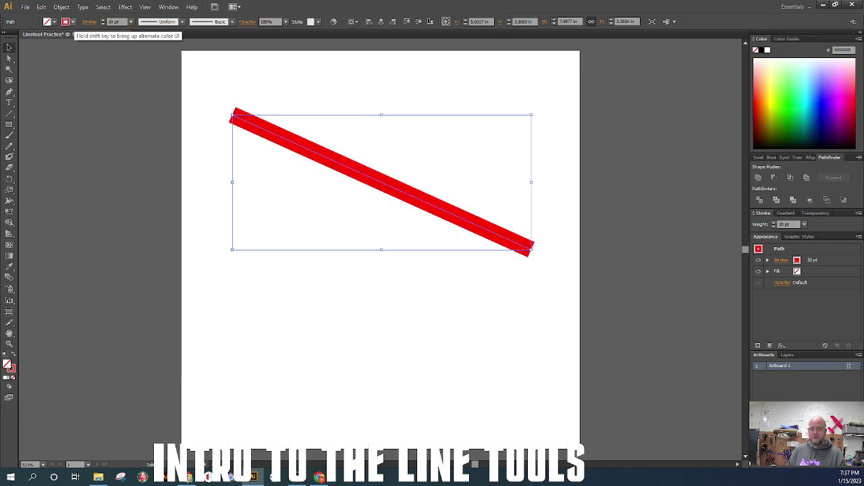
# Step: Set the red line's opacity to 50% and deselect it
pyautogui.click(249, 23)
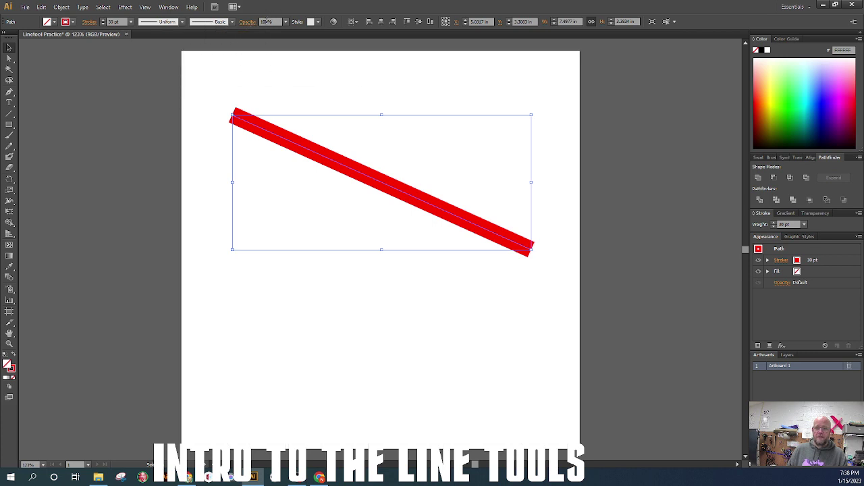
pyautogui.click(286, 21)
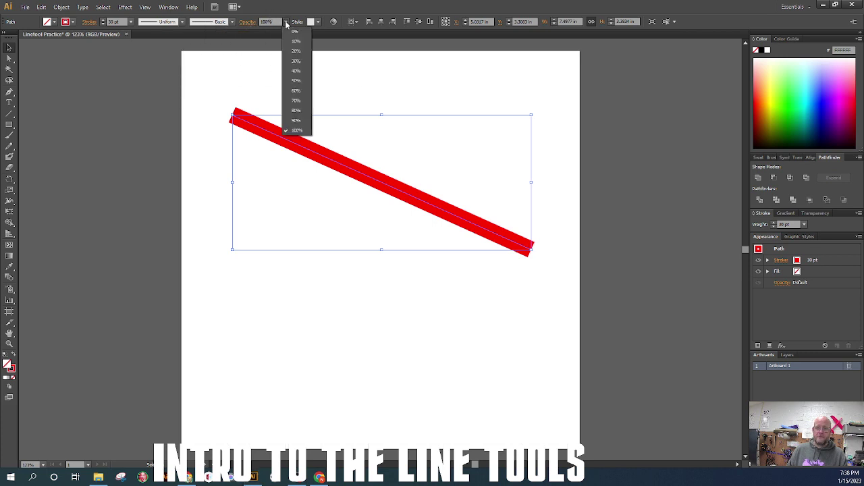
pyautogui.click(304, 81)
pyautogui.click(339, 145)
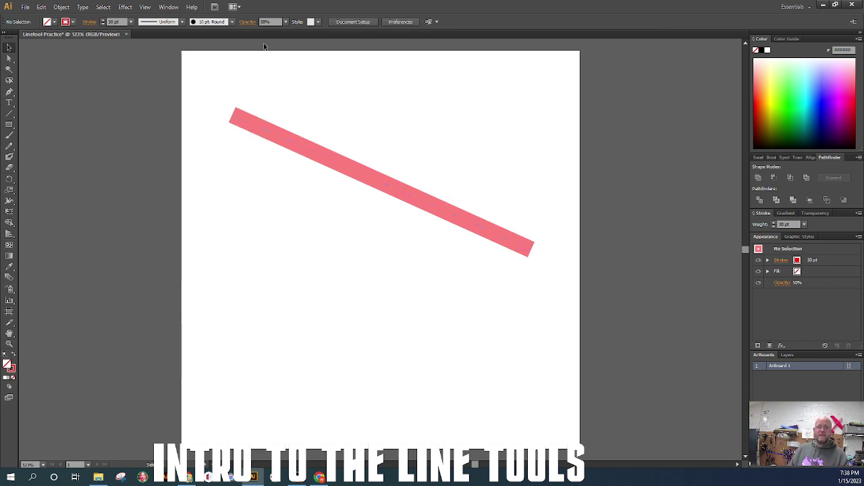
# Step: Reselect the line, set its opacity to 0%, restore it to 100% and deselect it
pyautogui.click(286, 22)
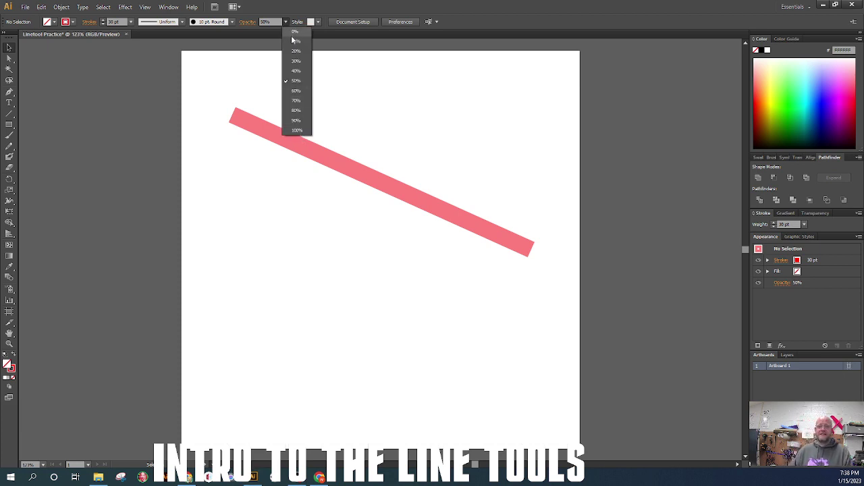
pyautogui.click(292, 32)
pyautogui.moveTo(316, 103); pyautogui.dragTo(248, 189)
pyautogui.click(286, 21)
pyautogui.click(292, 32)
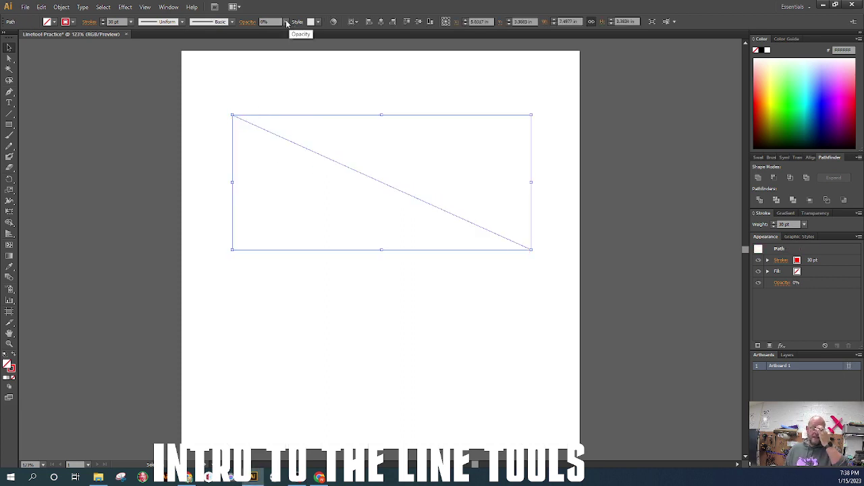
pyautogui.click(286, 22)
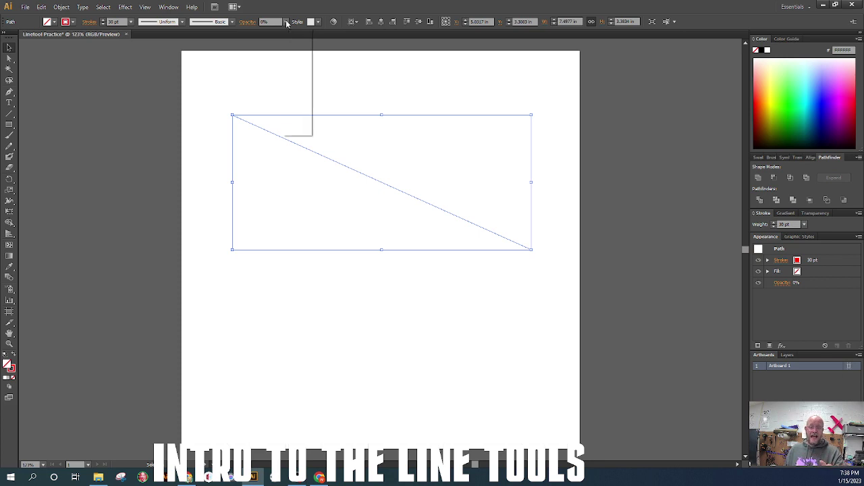
pyautogui.click(296, 131)
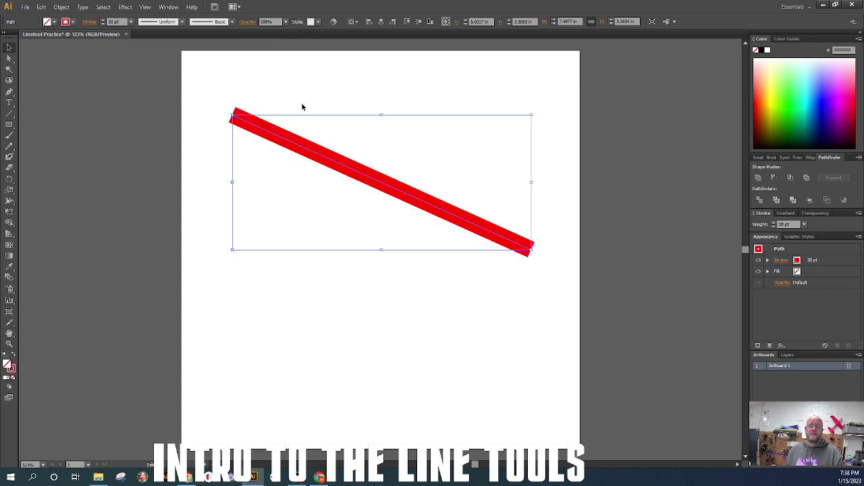
pyautogui.click(304, 89)
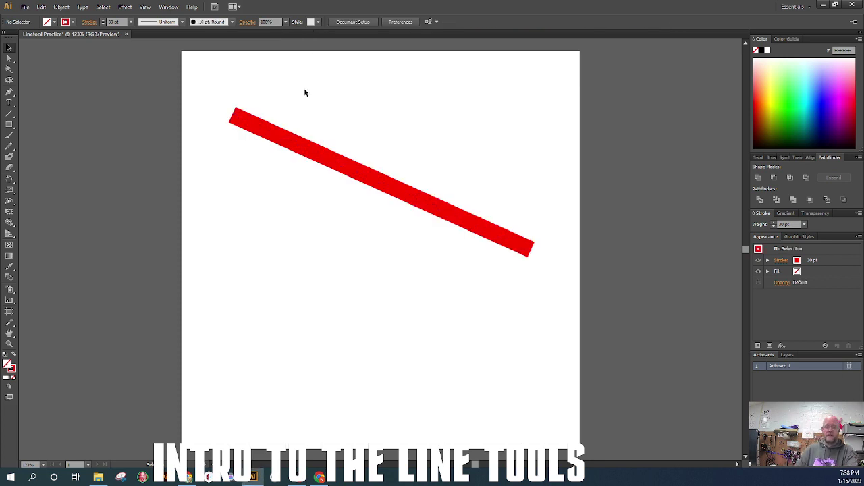
pyautogui.moveTo(316, 85); pyautogui.dragTo(270, 140)
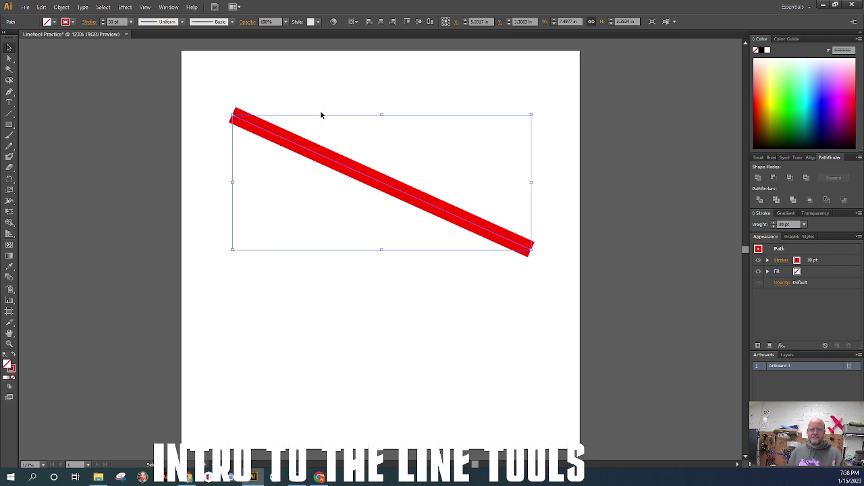
pyautogui.click(299, 78)
pyautogui.moveTo(314, 98); pyautogui.dragTo(264, 234)
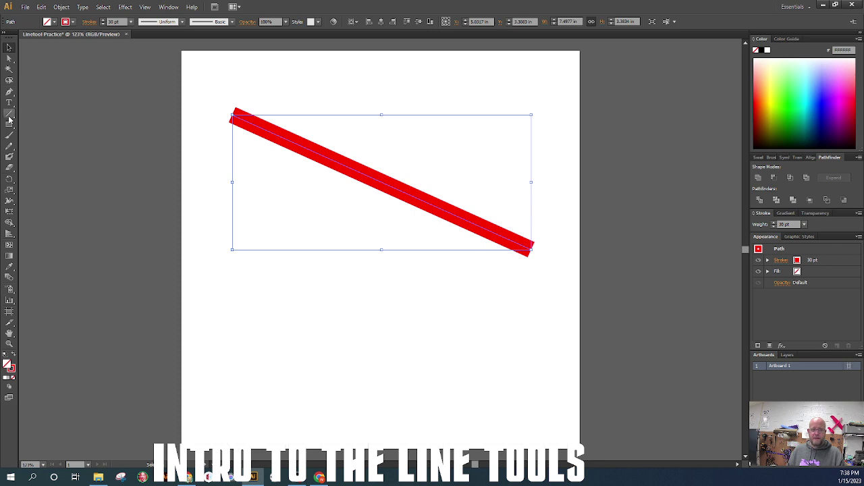
# Step: Draw a slightly sloping line segment about 4.3 in wide below the red line, with a 6 pt magenta stroke
pyautogui.click(9, 116)
pyautogui.moveTo(250, 263); pyautogui.dragTo(424, 276)
pyautogui.click(130, 21)
pyautogui.click(142, 111)
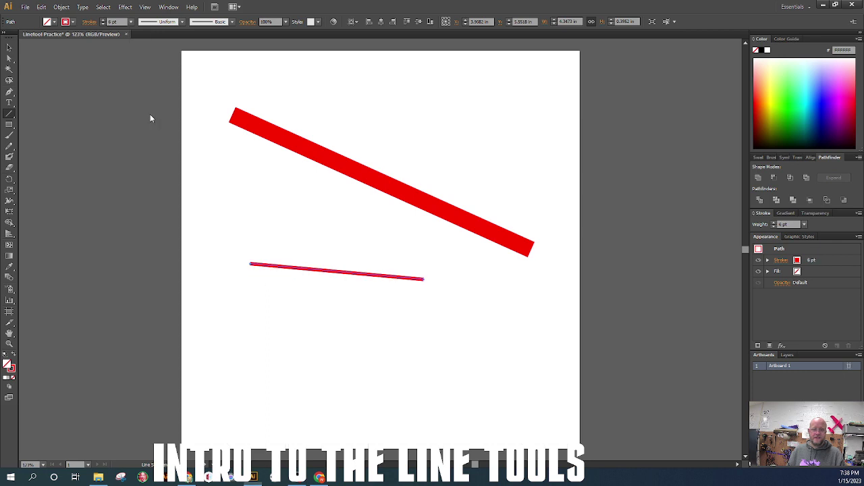
pyautogui.click(72, 22)
pyautogui.click(64, 40)
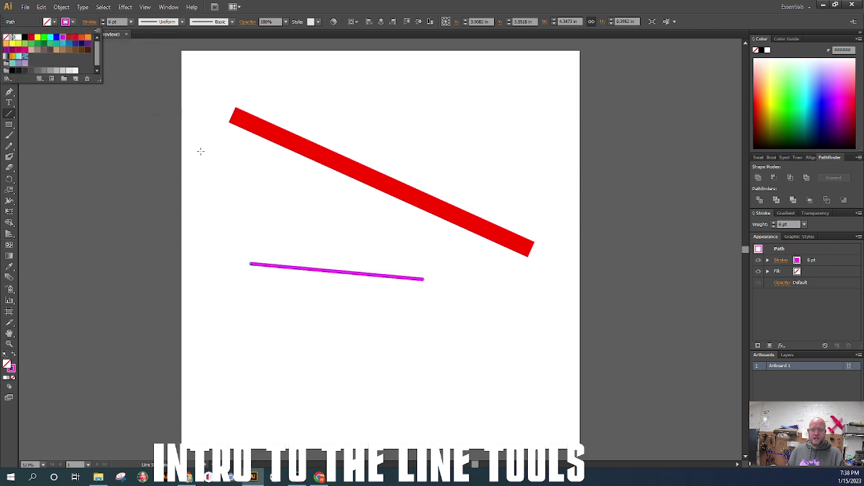
# Step: Place a second line segment above the magenta one, accepting the preset length and angle in the Line Segment Tool options, and deselect it
pyautogui.click(360, 223)
pyautogui.click(471, 147)
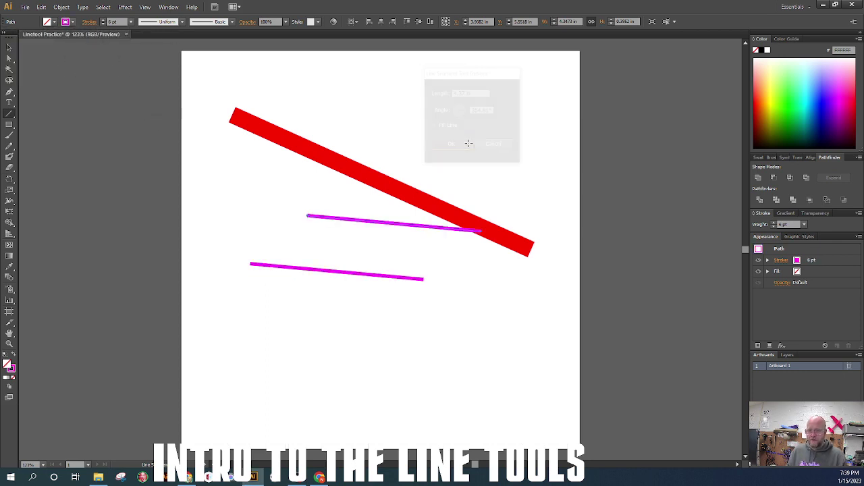
pyautogui.click(9, 48)
pyautogui.click(482, 113)
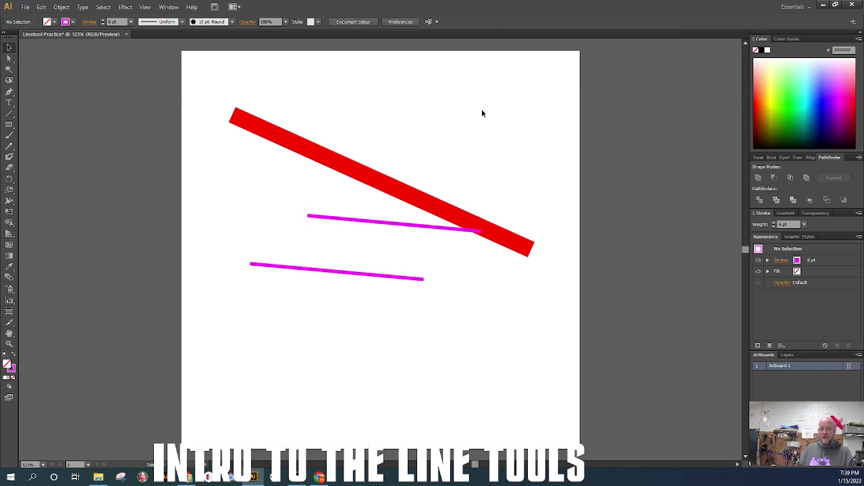
# Step: Select all three lines on the artboard and delete them
pyautogui.moveTo(482, 95); pyautogui.dragTo(204, 349)
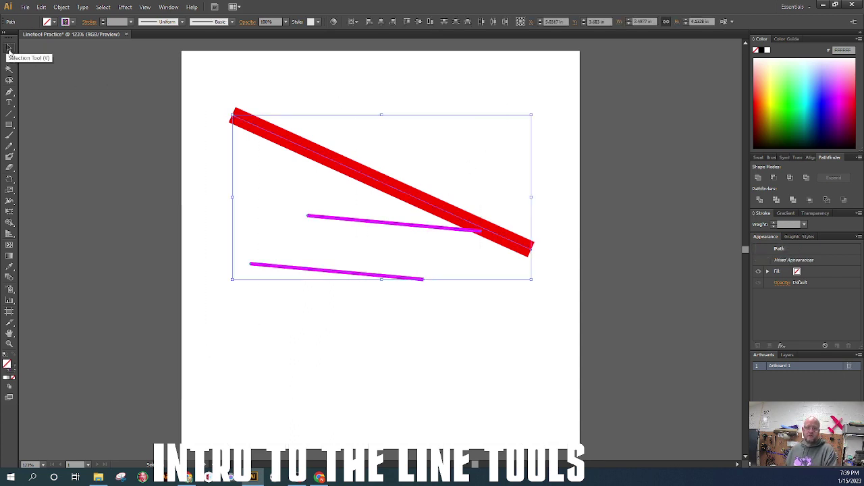
pyautogui.moveTo(537, 88); pyautogui.dragTo(191, 356)
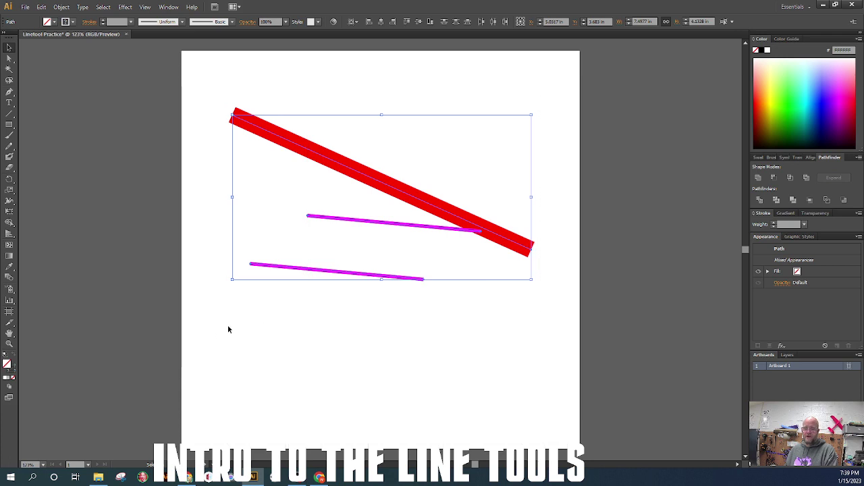
pyautogui.press('Delete')
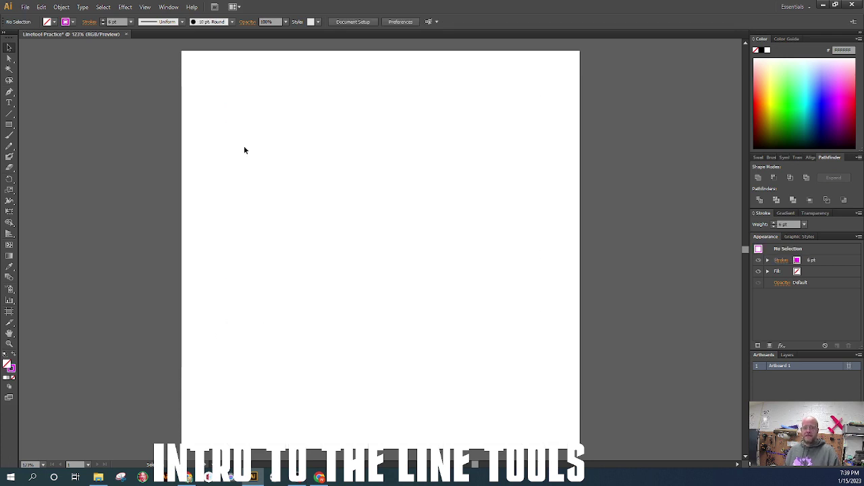
# Step: Draw an arc about 5.6 in wide and 5.1 in high across the artboard's upper half, with a 6 pt magenta stroke
pyautogui.click(9, 114)
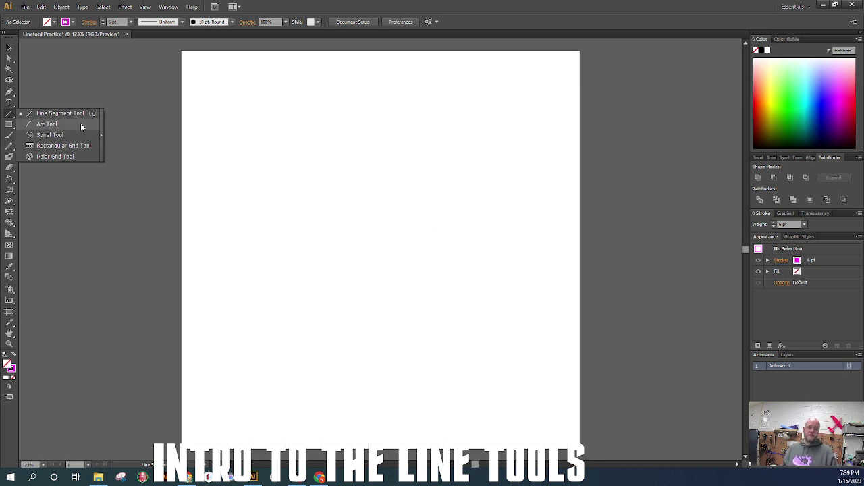
pyautogui.click(10, 116)
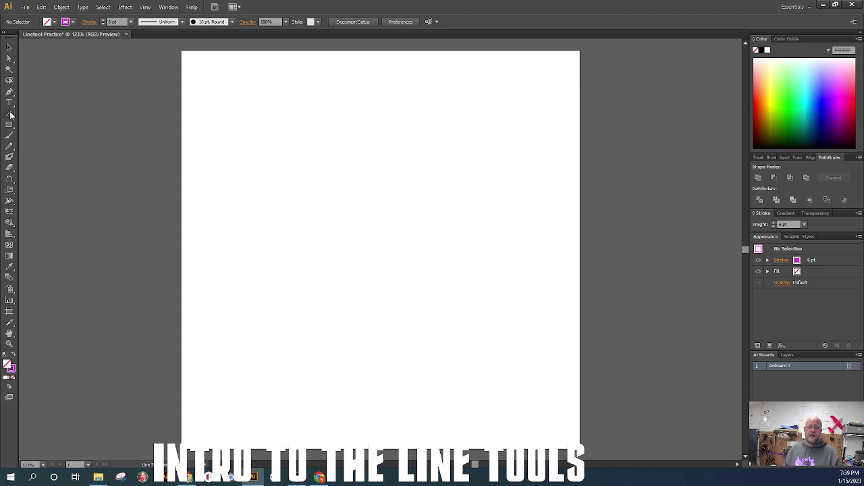
pyautogui.click(10, 115)
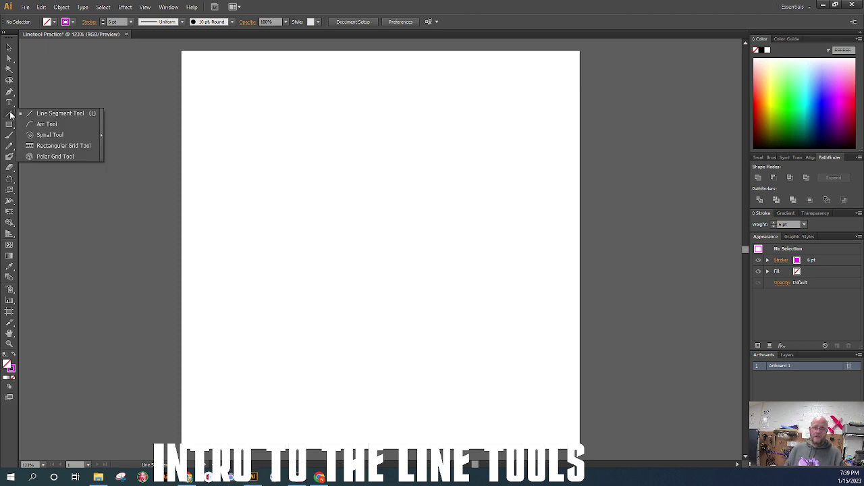
pyautogui.click(56, 126)
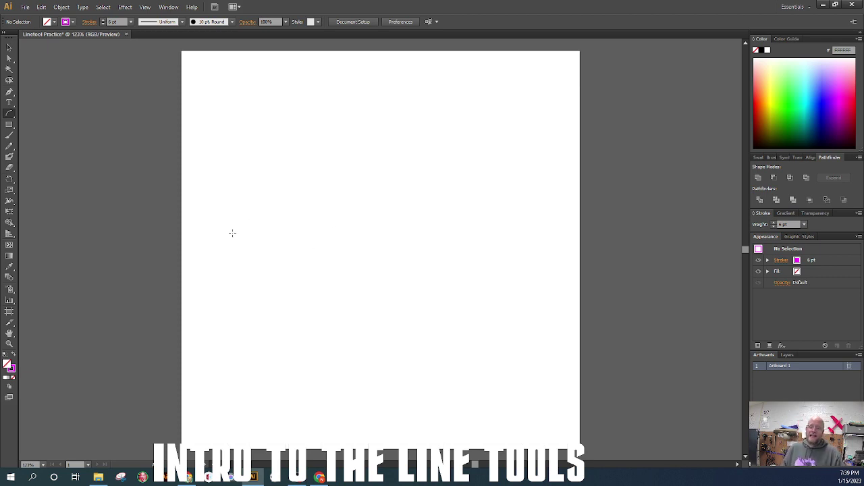
pyautogui.moveTo(256, 274); pyautogui.dragTo(478, 72)
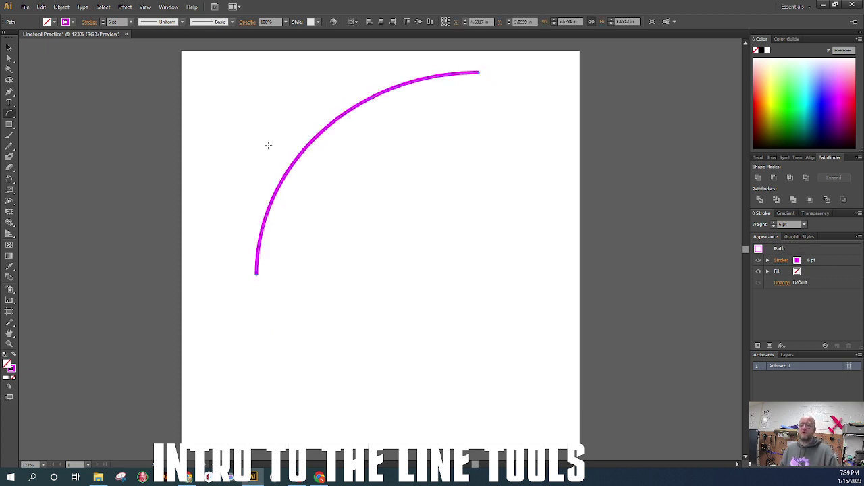
# Step: Change the arc's stroke to bright green and set its weight to 14 pt
pyautogui.click(65, 22)
pyautogui.click(69, 39)
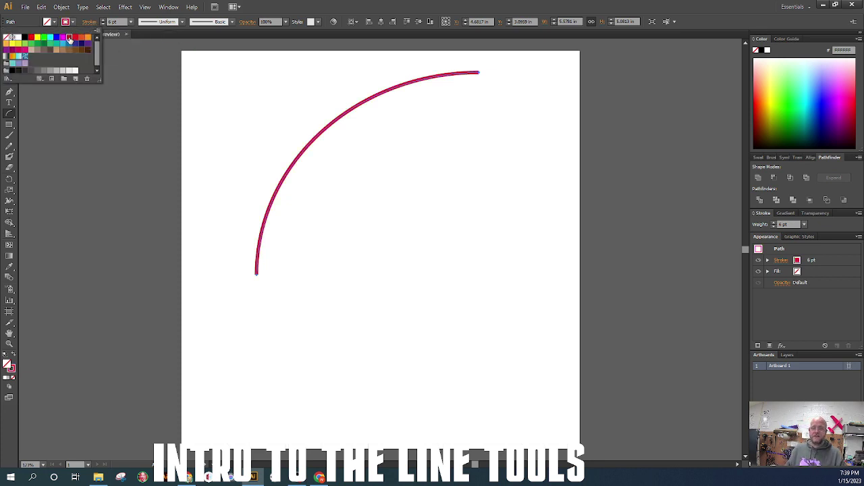
pyautogui.click(43, 40)
pyautogui.click(43, 38)
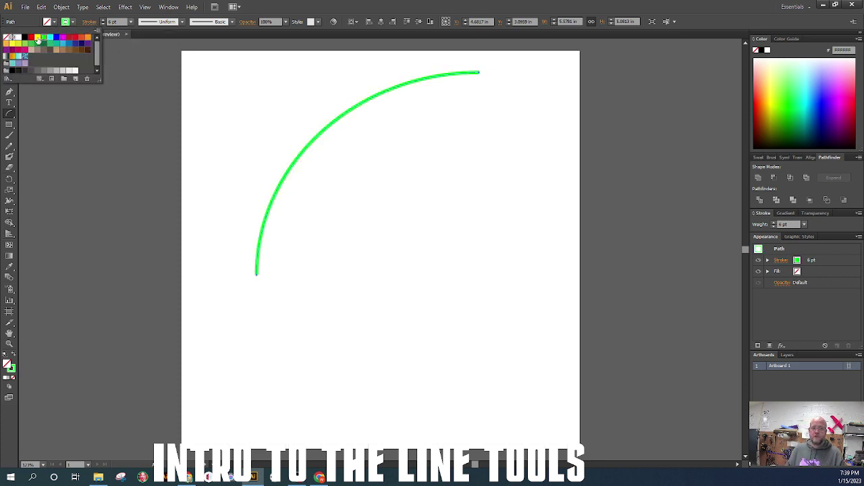
pyautogui.click(132, 22)
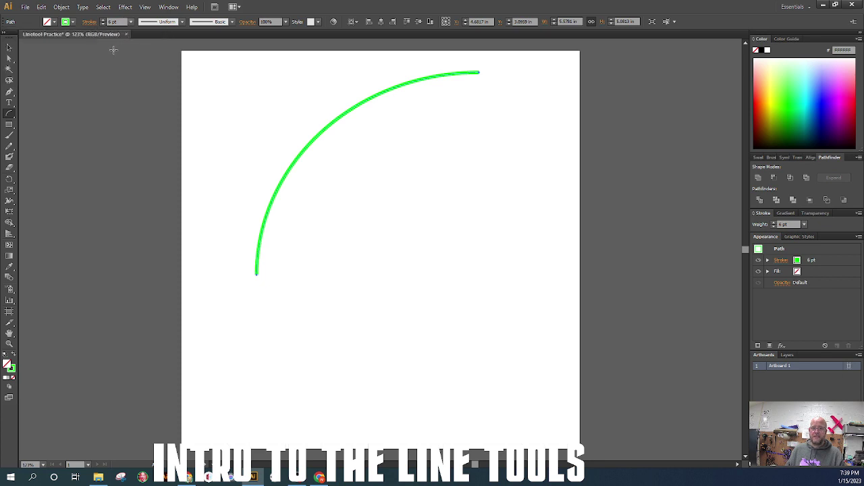
pyautogui.click(131, 22)
pyautogui.click(144, 169)
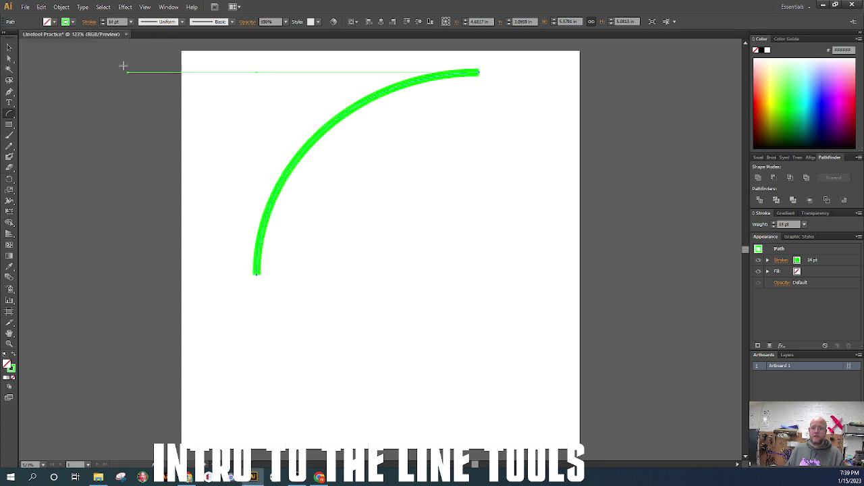
# Step: Give the arc's stroke round caps and deselect it
pyautogui.click(88, 22)
pyautogui.click(46, 44)
pyautogui.click(10, 48)
pyautogui.click(285, 117)
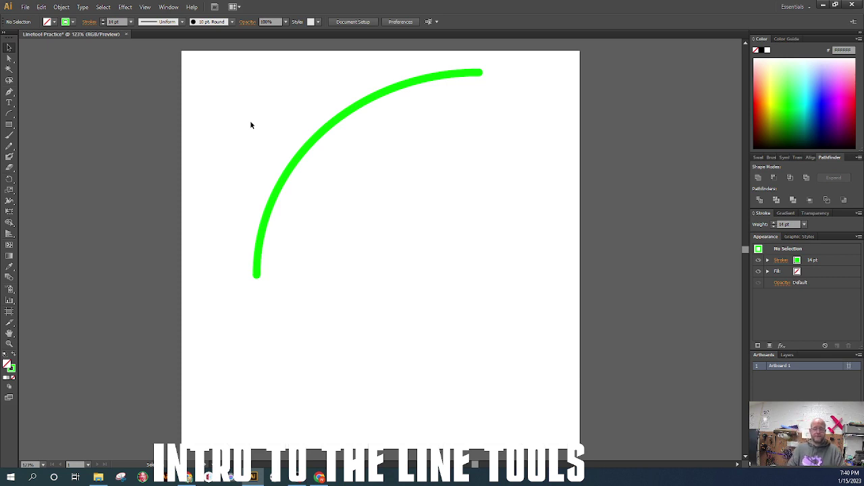
# Step: Select the green arc and delete it
pyautogui.moveTo(251, 125); pyautogui.dragTo(349, 196)
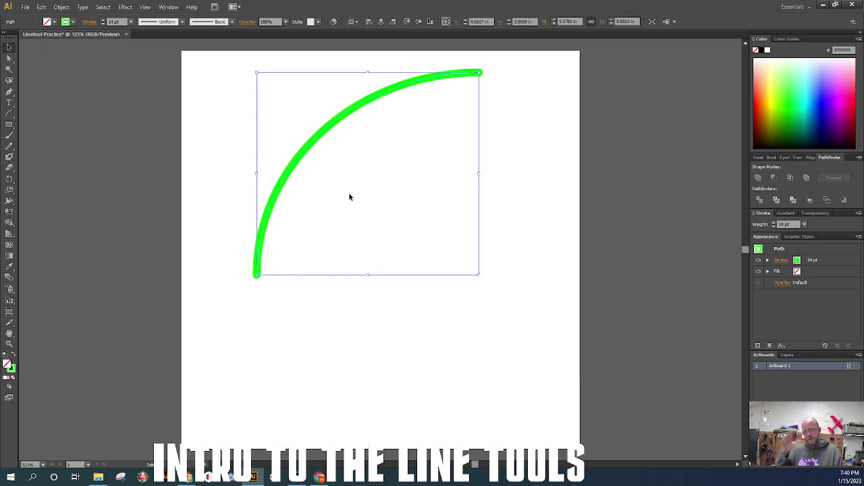
pyautogui.press('Delete')
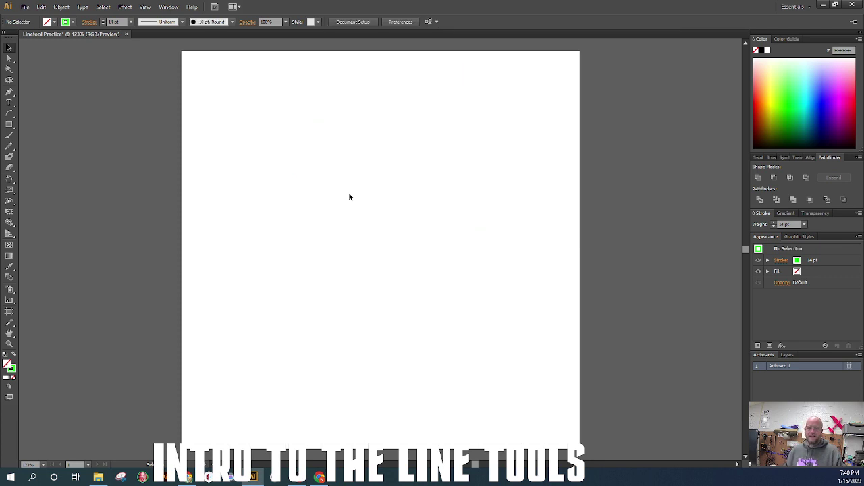
# Step: Draw six overlapping green spirals of various sizes on the artboard, the first about 5.6 in wide and 6.2 in high
pyautogui.moveTo(9, 113); pyautogui.dragTo(50, 136)
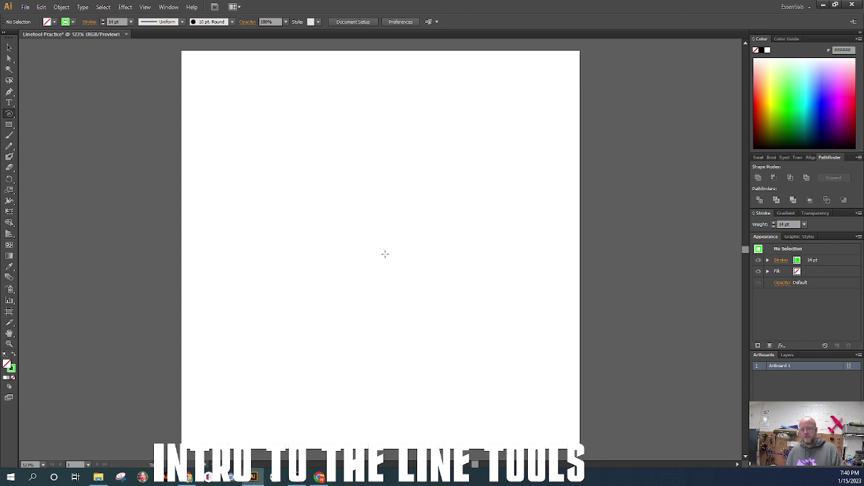
pyautogui.moveTo(384, 231); pyautogui.dragTo(467, 115)
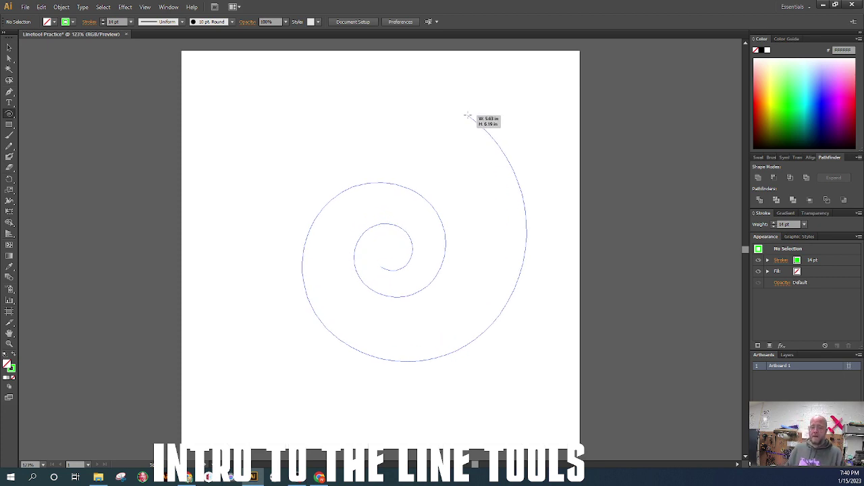
pyautogui.moveTo(467, 115); pyautogui.dragTo(467, 115)
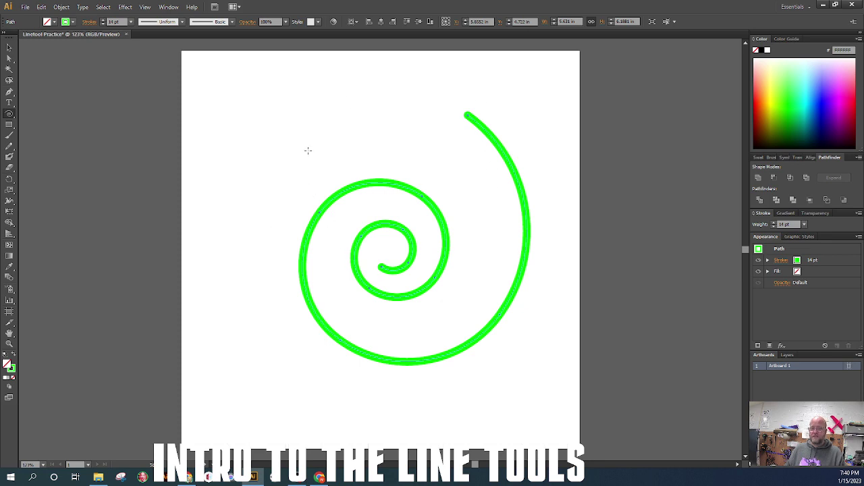
pyautogui.moveTo(401, 138); pyautogui.dragTo(293, 150)
pyautogui.moveTo(273, 278); pyautogui.dragTo(304, 213)
pyautogui.moveTo(229, 181); pyautogui.dragTo(442, 247)
pyautogui.moveTo(423, 334); pyautogui.dragTo(424, 337)
pyautogui.moveTo(464, 287); pyautogui.dragTo(395, 376)
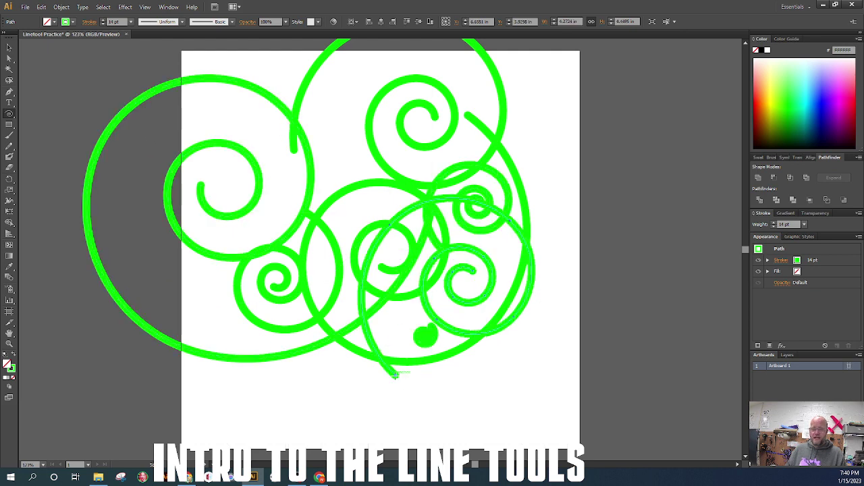
# Step: Select all the spirals and delete them
pyautogui.click(11, 49)
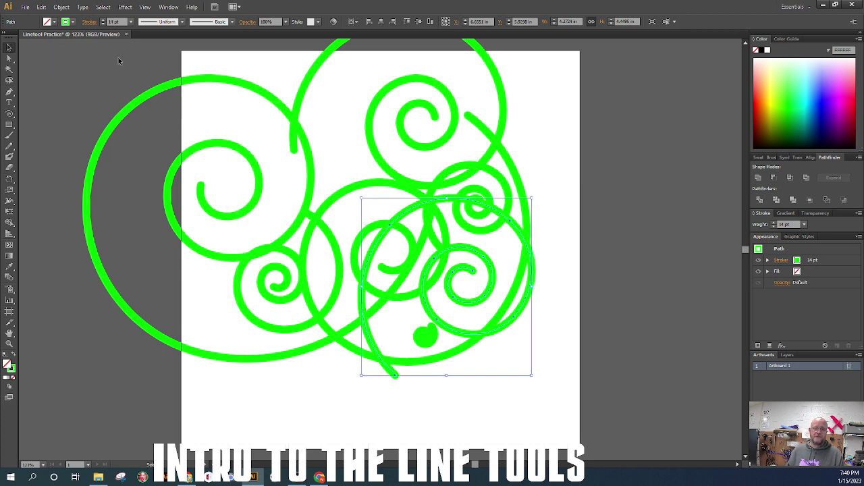
pyautogui.hotkey('ctrl', 'a')
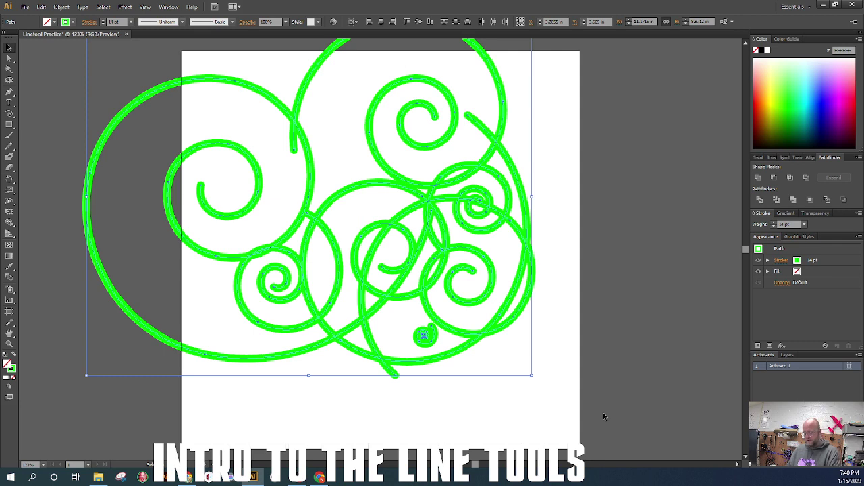
pyautogui.press('Delete')
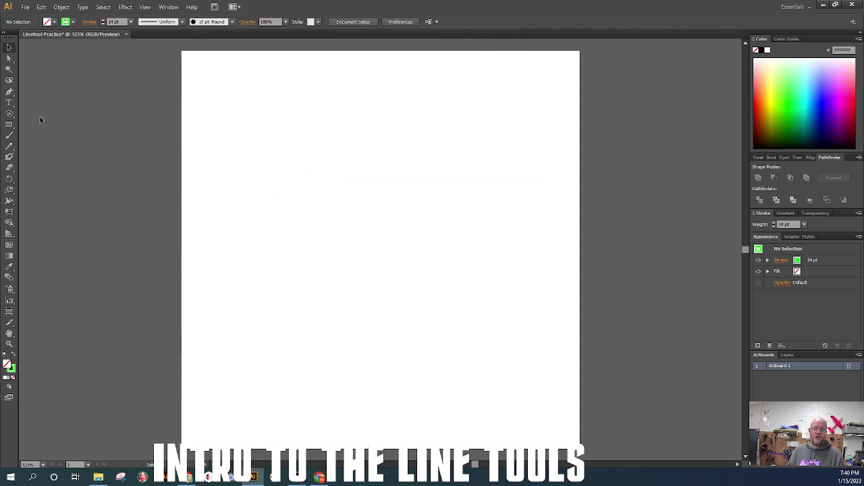
# Step: Draw six rectangular grids of various sizes on and beside the artboard, the first about 8.4 in wide and 7.3 in high
pyautogui.moveTo(10, 114); pyautogui.dragTo(56, 147)
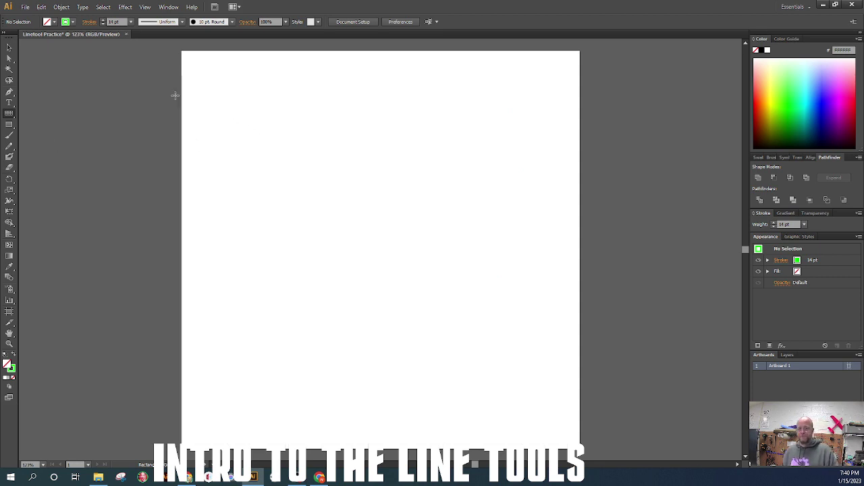
pyautogui.moveTo(209, 100)
pyautogui.mouseDown()
pyautogui.moveTo(332, 228)
pyautogui.moveTo(518, 331)
pyautogui.moveTo(528, 373)
pyautogui.moveTo(594, 389)
pyautogui.moveTo(671, 290)
pyautogui.moveTo(488, 316)
pyautogui.moveTo(553, 358)
pyautogui.moveTo(543, 393)
pyautogui.mouseUp()
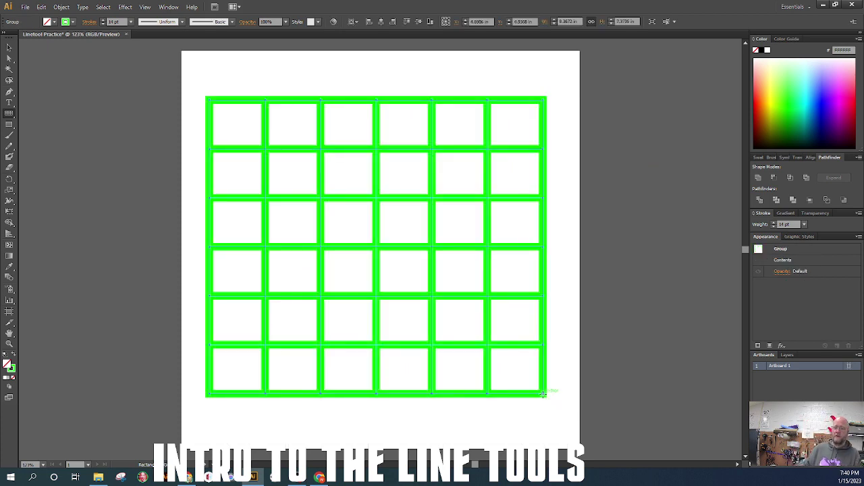
pyautogui.moveTo(287, 75)
pyautogui.mouseDown()
pyautogui.moveTo(375, 90)
pyautogui.moveTo(440, 199)
pyautogui.moveTo(566, 320)
pyautogui.mouseUp()
pyautogui.moveTo(514, 237); pyautogui.dragTo(465, 266)
pyautogui.moveTo(649, 194); pyautogui.dragTo(699, 273)
pyautogui.moveTo(674, 216); pyautogui.dragTo(677, 411)
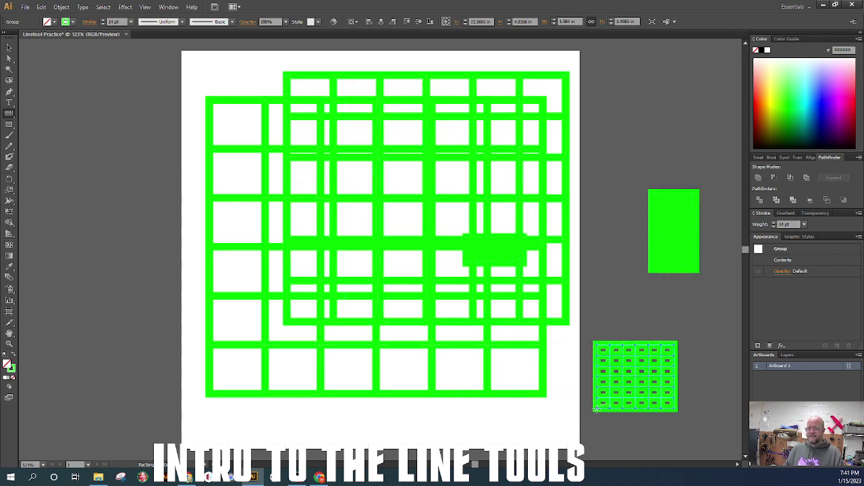
pyautogui.moveTo(81, 127); pyautogui.dragTo(358, 363)
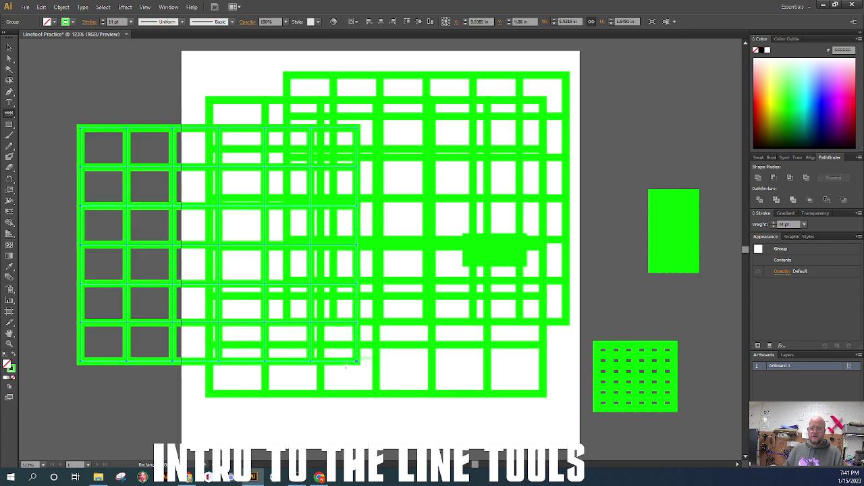
# Step: Select all the rectangular grids and delete them
pyautogui.click(8, 49)
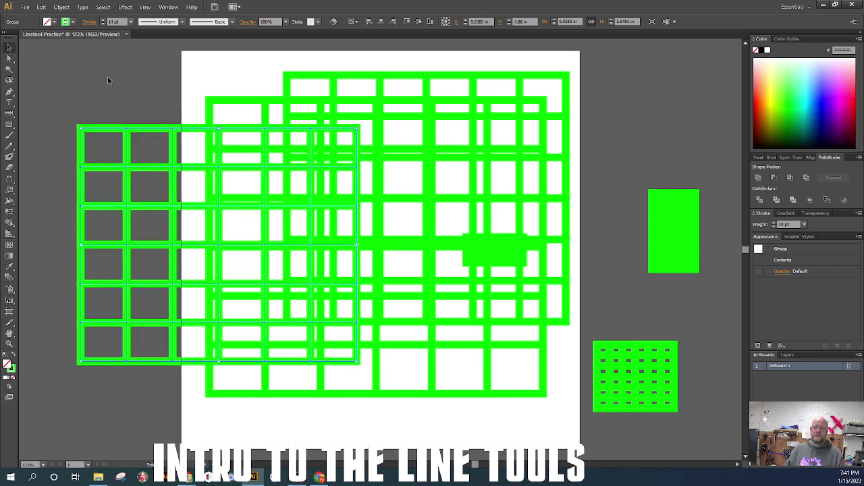
pyautogui.click(147, 88)
pyautogui.hotkey('ctrl', 'a')
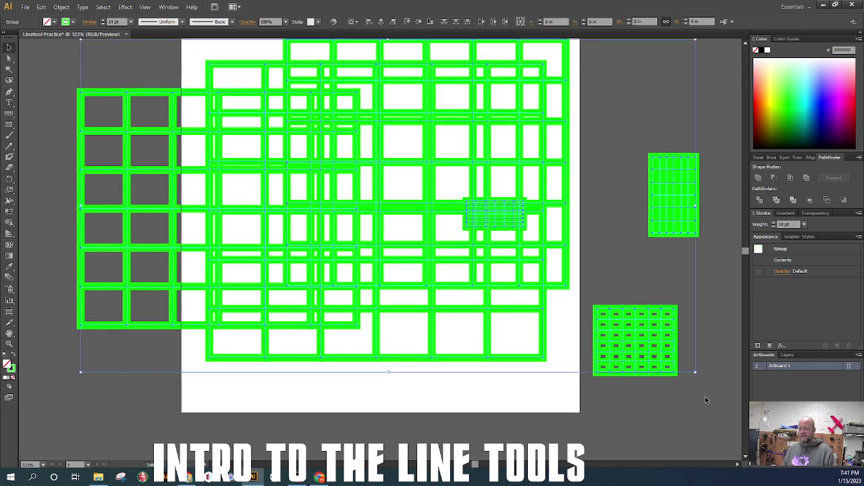
pyautogui.press('Delete')
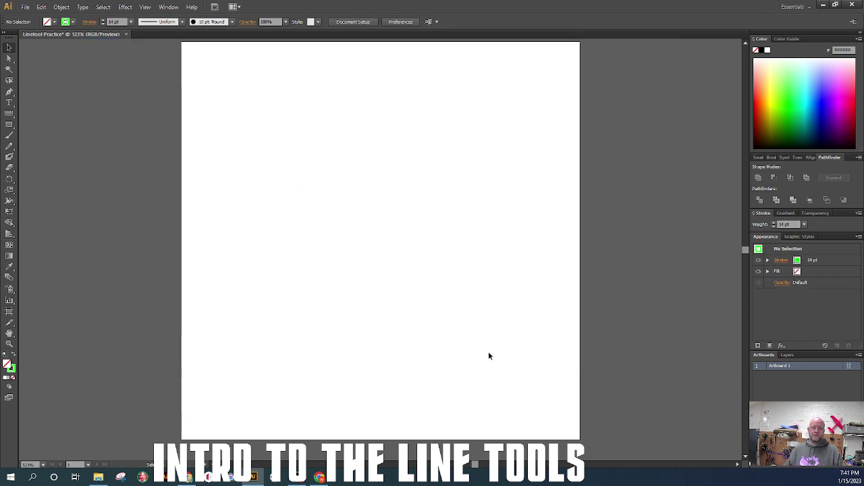
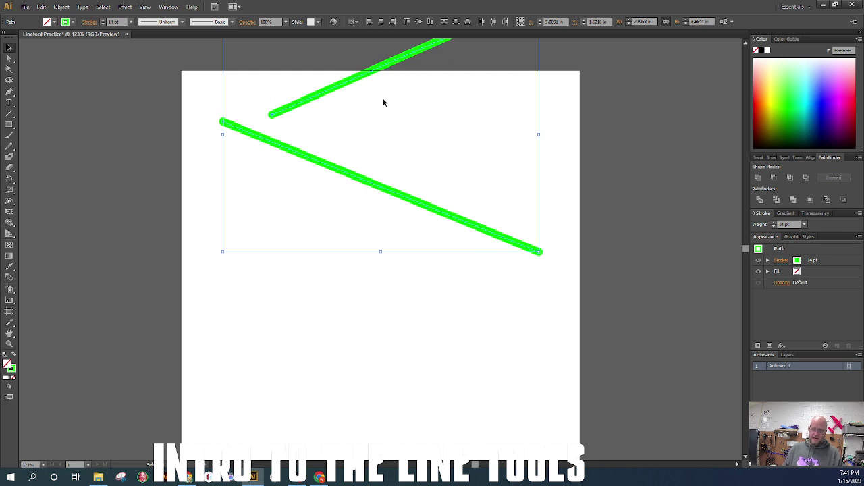
# Step: Delete the two selected green line segments
pyautogui.scroll(-1, 389, 119)
pyautogui.press('Delete')
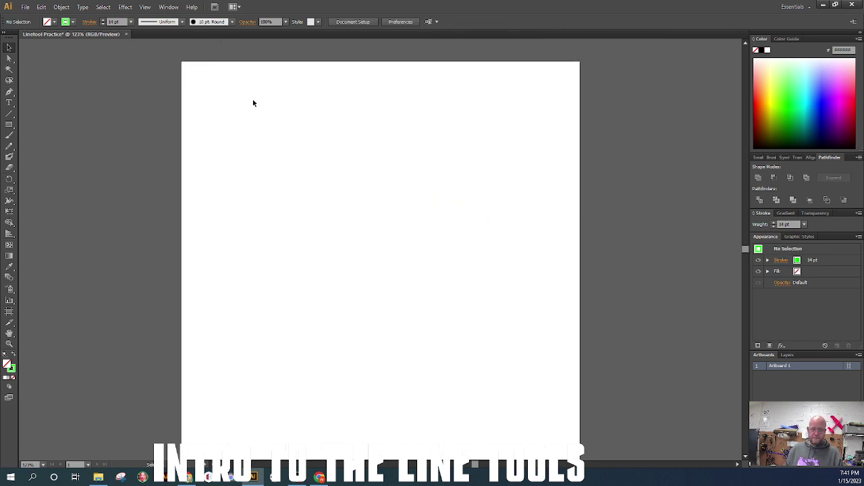
# Step: Draw a line segment across the artboard's upper part, alternating between a free angle and the horizontal constraint, and delete it
pyautogui.click(10, 116)
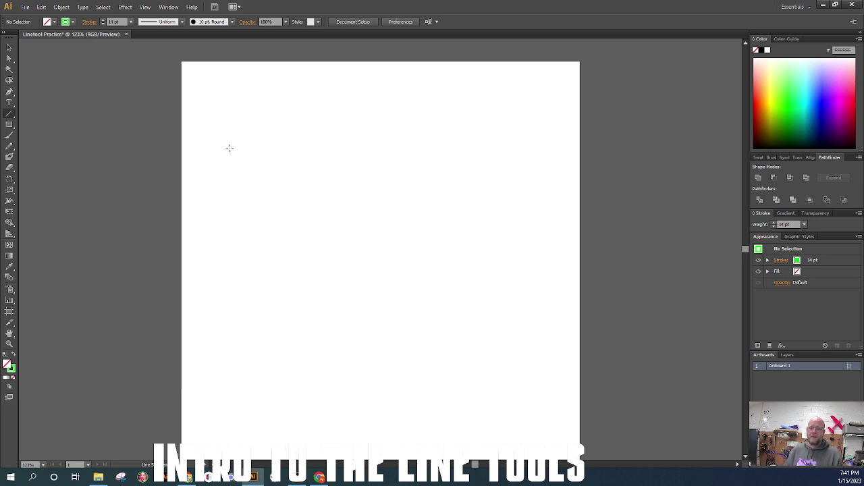
pyautogui.moveTo(229, 148); pyautogui.dragTo(483, 192)
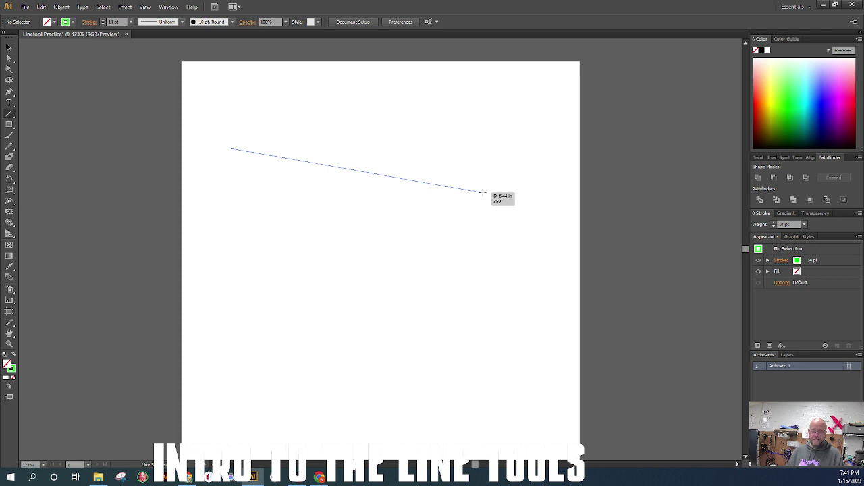
pyautogui.press('shift')
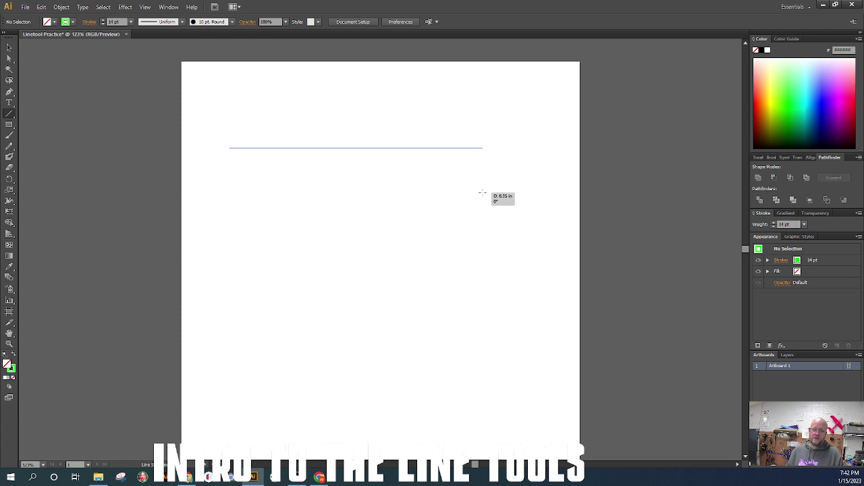
pyautogui.press('shift')
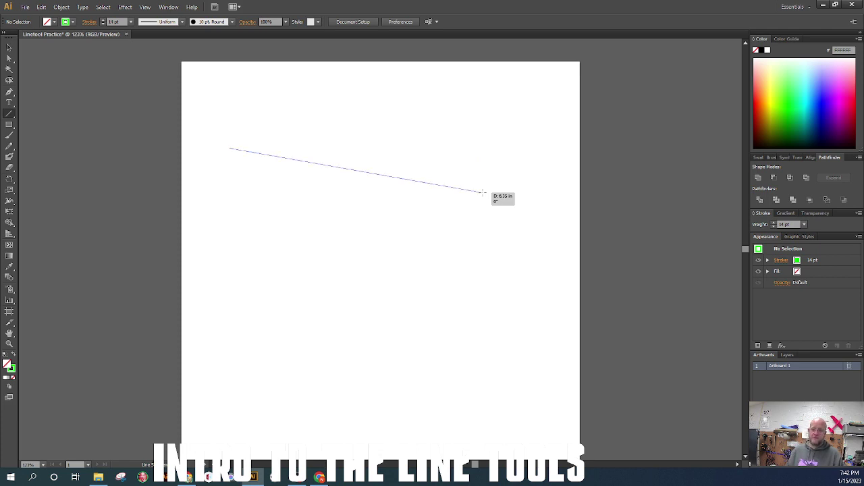
pyautogui.moveTo(484, 193); pyautogui.dragTo(509, 184)
pyautogui.press('shift')
pyautogui.press('shift')
pyautogui.press('shift')
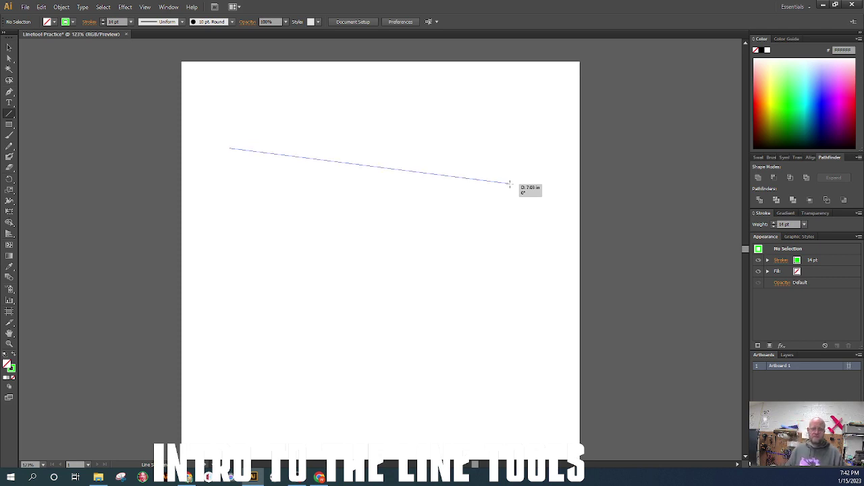
pyautogui.moveTo(510, 183)
pyautogui.mouseDown()
pyautogui.moveTo(507, 162)
pyautogui.moveTo(496, 182)
pyautogui.mouseUp()
pyautogui.press('shift')
pyautogui.press('shift')
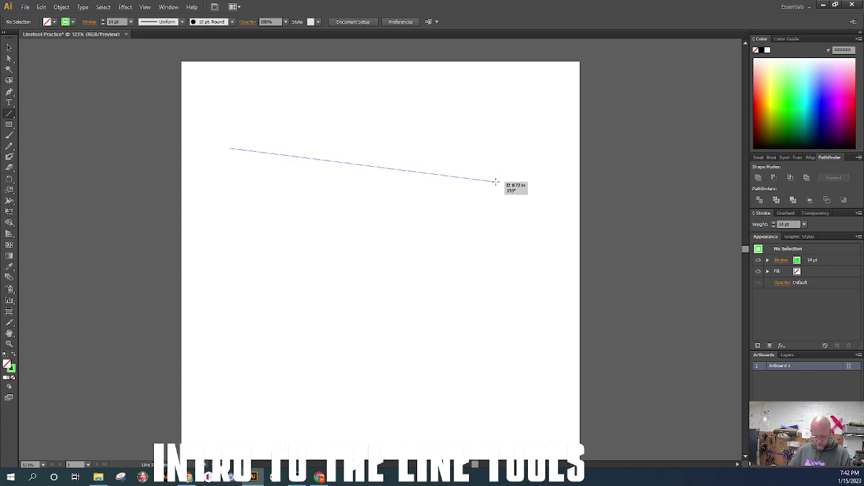
pyautogui.press('shift')
pyautogui.moveTo(496, 183); pyautogui.dragTo(533, 149)
pyautogui.press('Delete')
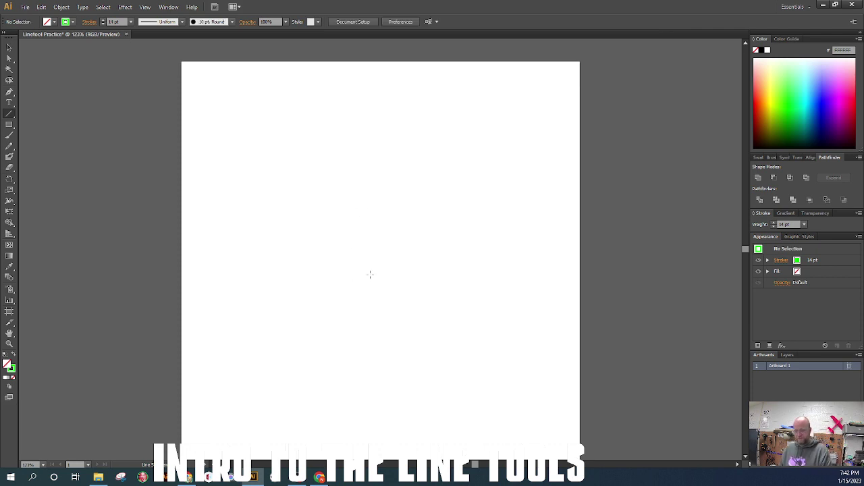
# Step: Draw four crossing line segments constrained to 45-degree increments: two diagonals, one horizontal and one vertical about 4.75 in long
pyautogui.moveTo(367, 243); pyautogui.dragTo(511, 130)
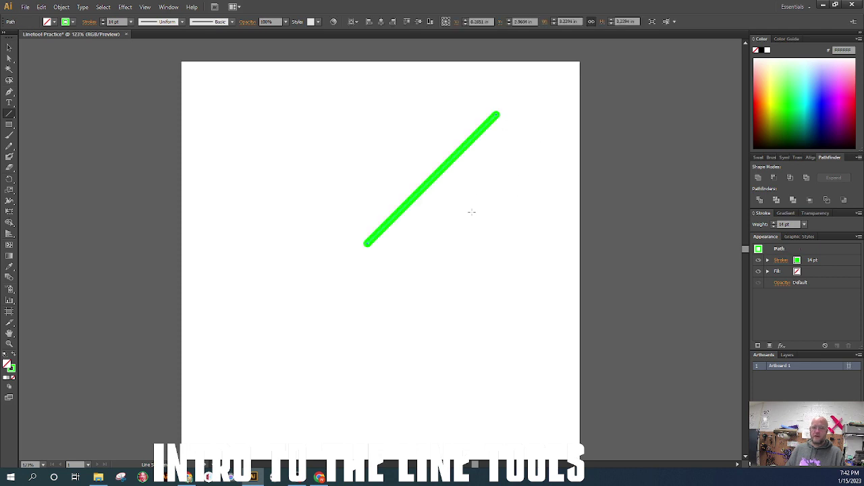
pyautogui.moveTo(474, 247)
pyautogui.mouseDown()
pyautogui.moveTo(284, 130)
pyautogui.moveTo(319, 90)
pyautogui.mouseUp()
pyautogui.moveTo(286, 198); pyautogui.dragTo(531, 198)
pyautogui.moveTo(416, 100); pyautogui.dragTo(415, 290)
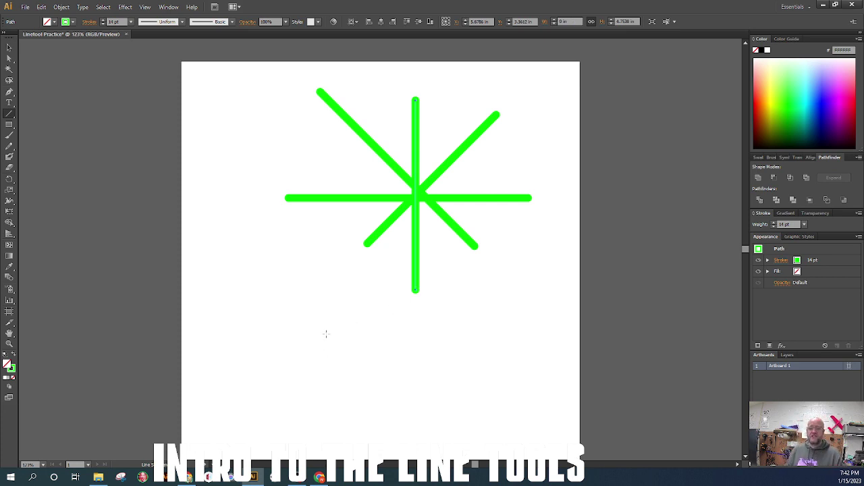
# Step: Select the four crossing line segments and delete them
pyautogui.click(9, 47)
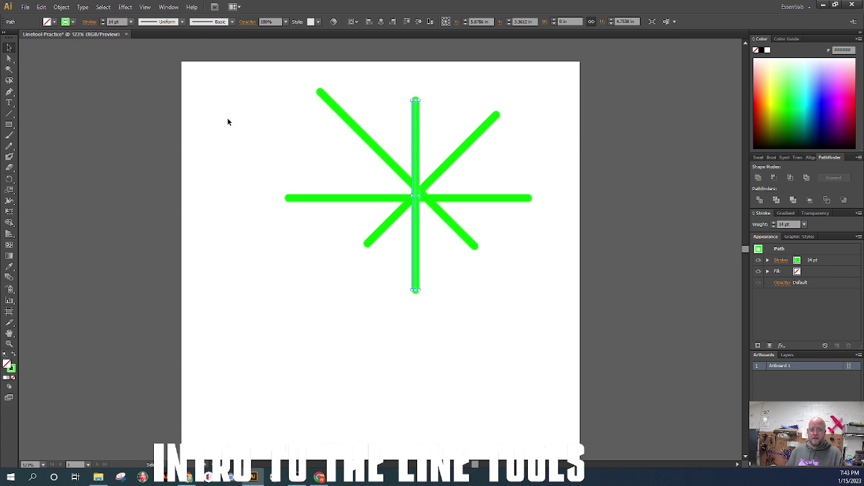
pyautogui.moveTo(258, 122); pyautogui.dragTo(557, 310)
pyautogui.press('Delete')
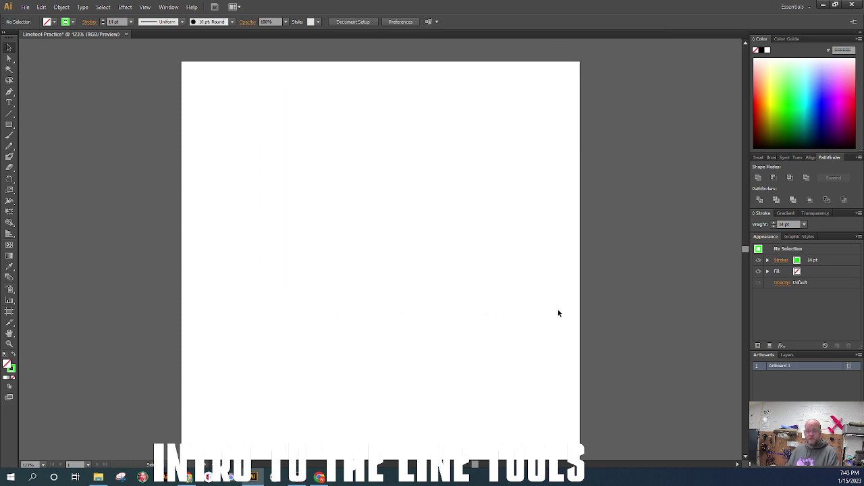
# Step: Draw a line segment outward from its midpoint at the artboard's centre, about 7 in wide and 4.4 in high, and delete it
pyautogui.click(9, 113)
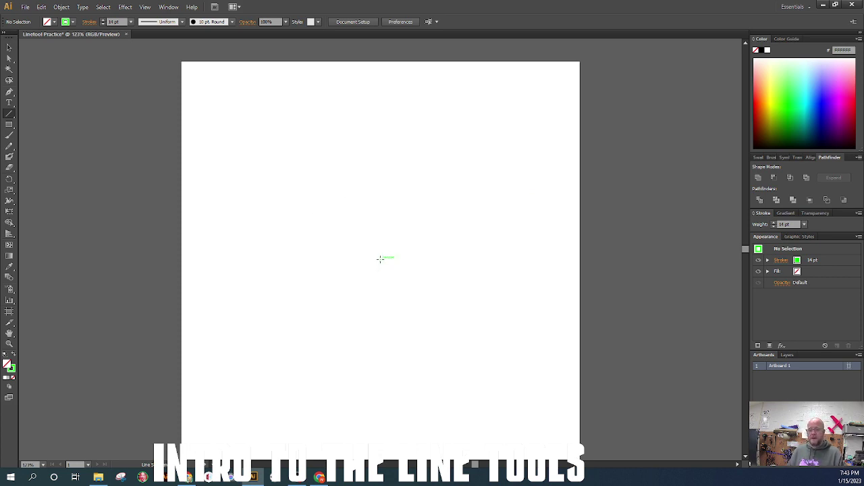
pyautogui.moveTo(380, 260); pyautogui.dragTo(529, 109)
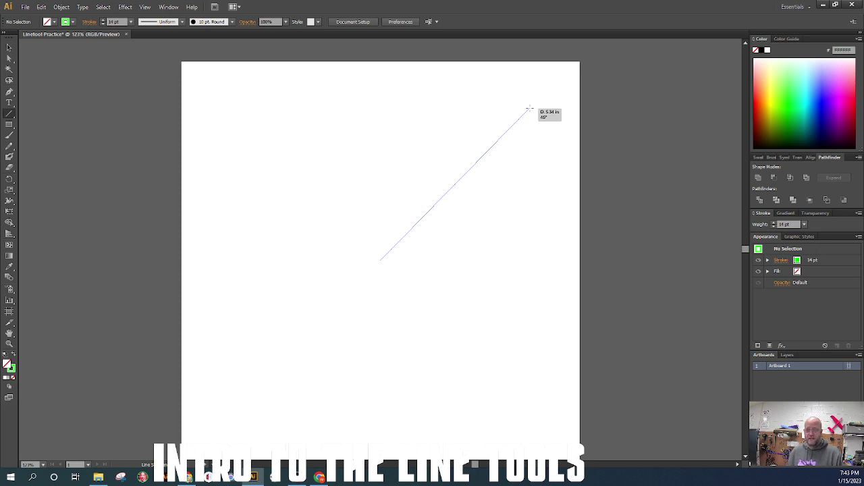
pyautogui.moveTo(529, 109); pyautogui.dragTo(483, 258)
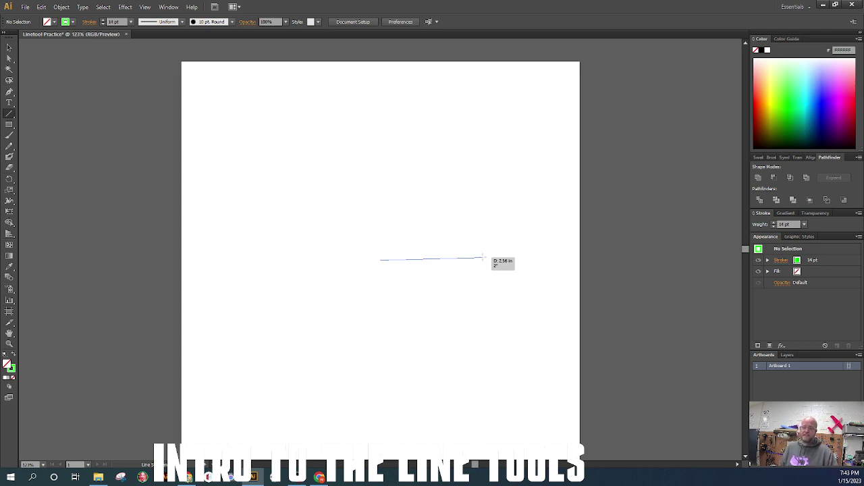
pyautogui.press('alt')
pyautogui.moveTo(484, 257)
pyautogui.mouseDown()
pyautogui.moveTo(473, 247)
pyautogui.moveTo(465, 198)
pyautogui.moveTo(517, 158)
pyautogui.moveTo(466, 197)
pyautogui.moveTo(419, 255)
pyautogui.moveTo(432, 284)
pyautogui.moveTo(506, 305)
pyautogui.moveTo(396, 262)
pyautogui.moveTo(409, 243)
pyautogui.moveTo(552, 170)
pyautogui.moveTo(424, 241)
pyautogui.moveTo(549, 195)
pyautogui.moveTo(428, 241)
pyautogui.moveTo(489, 230)
pyautogui.moveTo(452, 329)
pyautogui.moveTo(463, 370)
pyautogui.moveTo(521, 247)
pyautogui.moveTo(360, 144)
pyautogui.moveTo(256, 209)
pyautogui.moveTo(232, 251)
pyautogui.moveTo(223, 196)
pyautogui.moveTo(241, 174)
pyautogui.mouseUp()
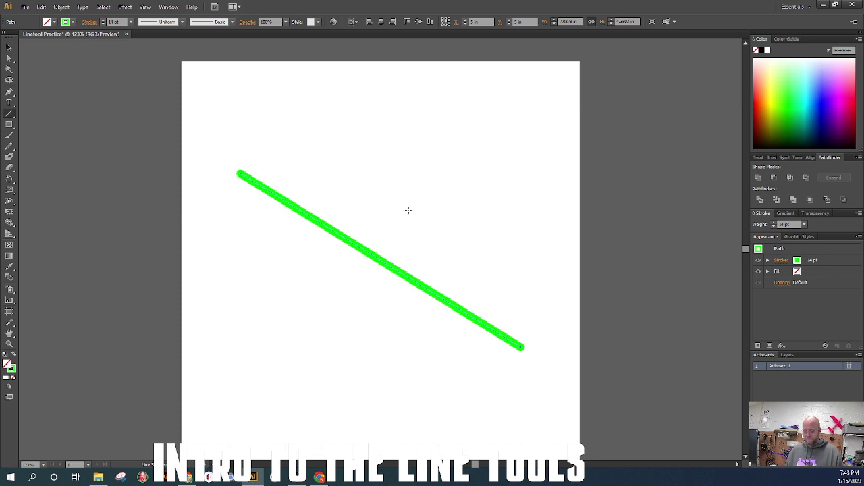
pyautogui.press('Delete')
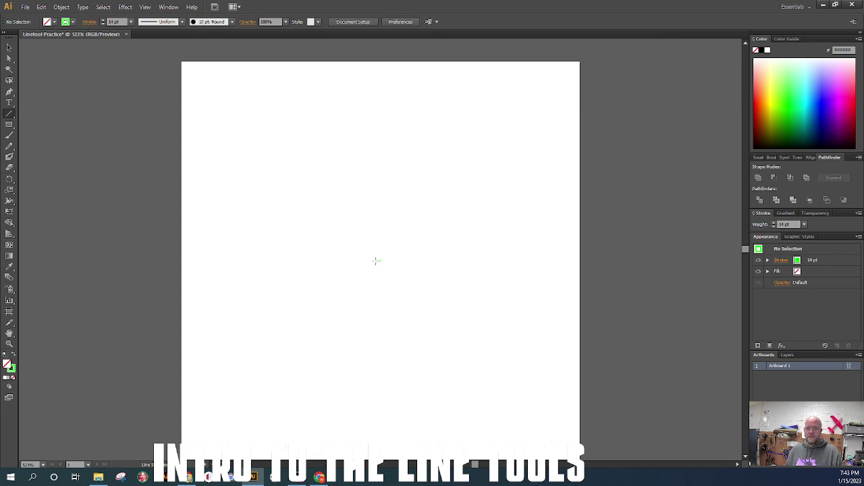
# Step: Draw three angle-constrained line segments outward from their midpoints: a horizontal one about 7.3 in long and two crossing 45-degree diagonals
pyautogui.moveTo(375, 261)
pyautogui.mouseDown()
pyautogui.moveTo(510, 183)
pyautogui.moveTo(450, 198)
pyautogui.moveTo(498, 192)
pyautogui.moveTo(523, 154)
pyautogui.moveTo(506, 177)
pyautogui.moveTo(405, 138)
pyautogui.moveTo(302, 143)
pyautogui.moveTo(236, 238)
pyautogui.moveTo(249, 295)
pyautogui.moveTo(293, 336)
pyautogui.moveTo(419, 357)
pyautogui.moveTo(484, 250)
pyautogui.moveTo(525, 254)
pyautogui.mouseUp()
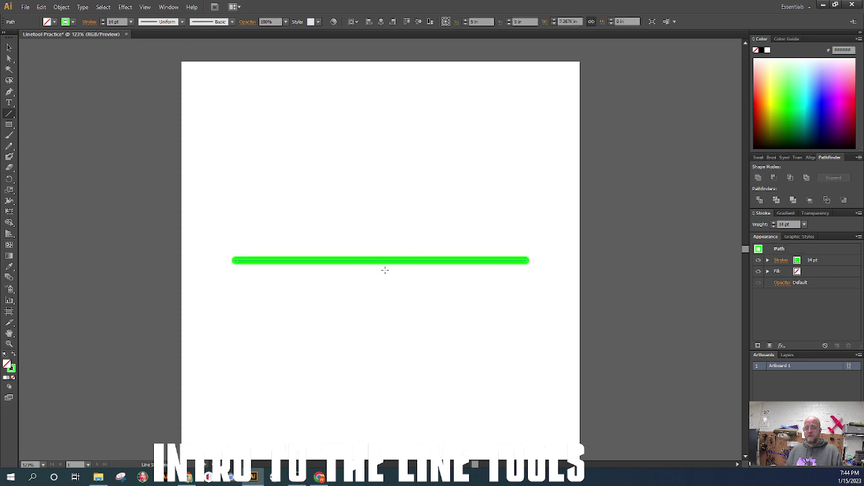
pyautogui.moveTo(380, 317)
pyautogui.mouseDown()
pyautogui.moveTo(380, 264)
pyautogui.moveTo(445, 216)
pyautogui.moveTo(462, 191)
pyautogui.moveTo(484, 215)
pyautogui.mouseUp()
pyautogui.moveTo(342, 190)
pyautogui.mouseDown()
pyautogui.moveTo(428, 329)
pyautogui.moveTo(476, 368)
pyautogui.mouseUp()
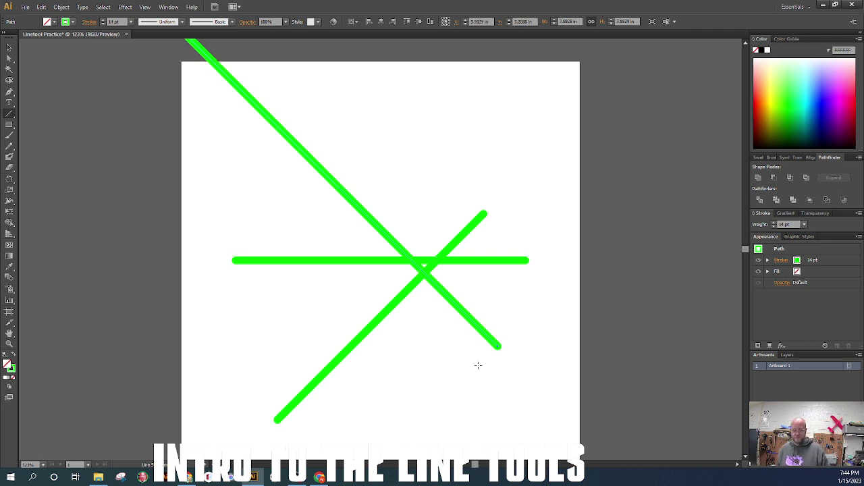
# Step: Select the horizontal and the two diagonal line segments and delete them
pyautogui.click(6, 50)
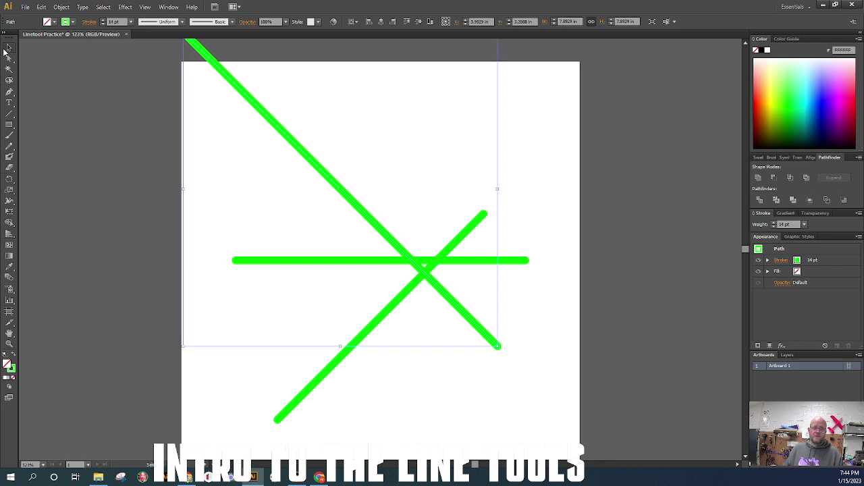
pyautogui.moveTo(536, 180); pyautogui.dragTo(325, 426)
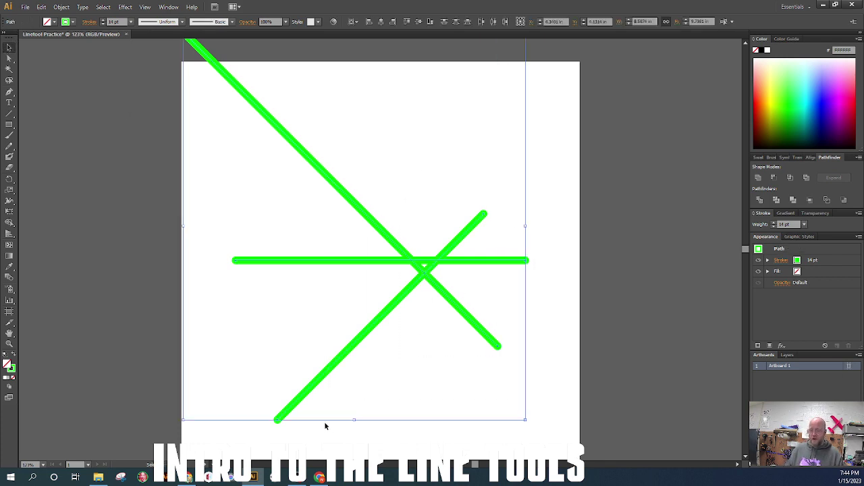
pyautogui.press('Delete')
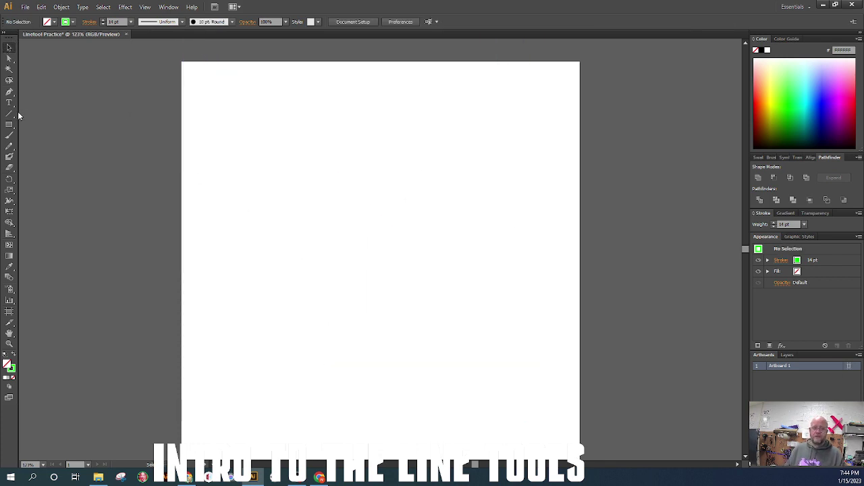
# Step: Draw an arc constrained to equal width and height, about 4.7 in each way
pyautogui.moveTo(8, 113); pyautogui.dragTo(39, 129)
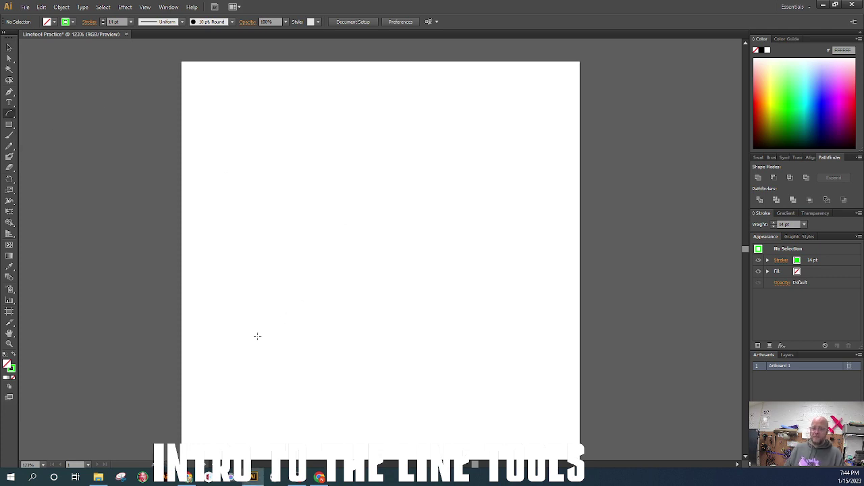
pyautogui.moveTo(257, 335); pyautogui.dragTo(483, 241)
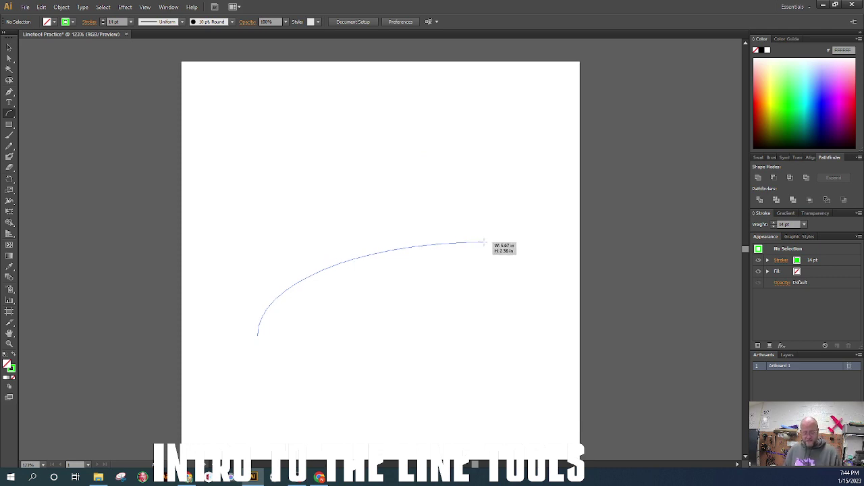
pyautogui.press('shift')
pyautogui.moveTo(483, 241); pyautogui.dragTo(446, 218)
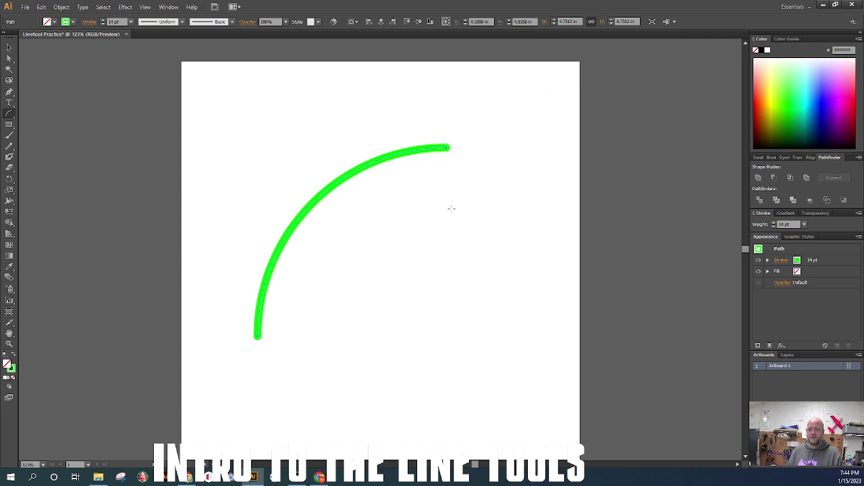
# Step: Draw five more arcs constrained to equal width and height, three outward from their centre and two from an endpoint
pyautogui.moveTo(374, 297); pyautogui.dragTo(344, 246)
pyautogui.moveTo(415, 260); pyautogui.dragTo(495, 181)
pyautogui.moveTo(403, 293); pyautogui.dragTo(478, 221)
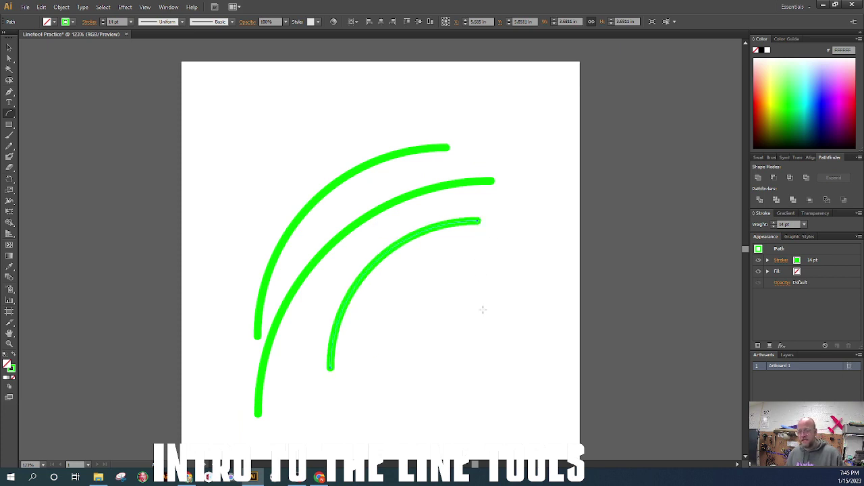
pyautogui.moveTo(483, 311); pyautogui.dragTo(544, 367)
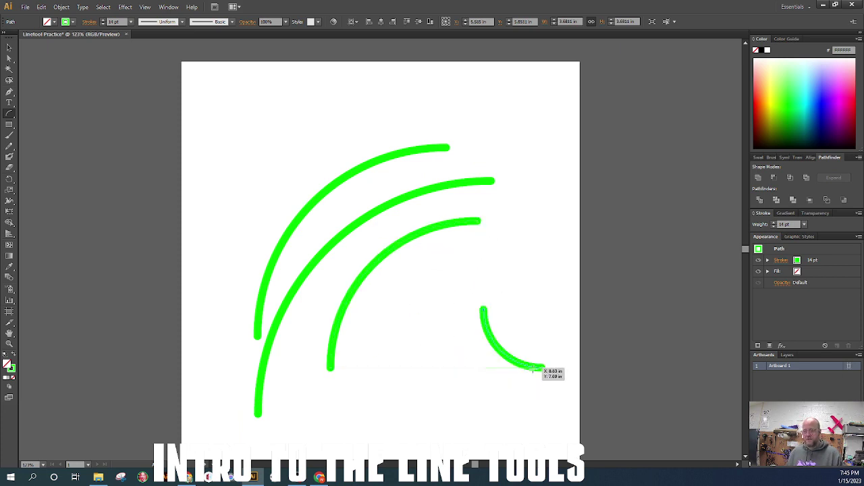
pyautogui.moveTo(371, 300); pyautogui.dragTo(477, 403)
pyautogui.moveTo(525, 344); pyautogui.dragTo(401, 223)
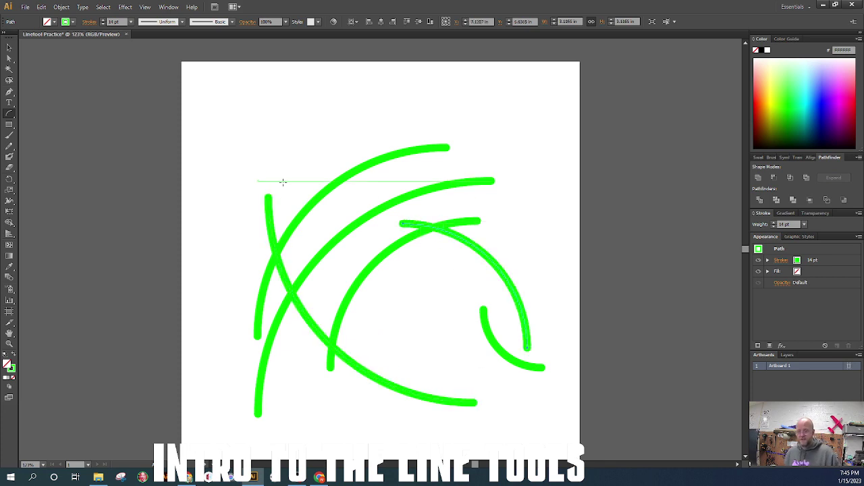
# Step: Select all six arcs on the artboard and delete them
pyautogui.click(9, 46)
pyautogui.click(198, 115)
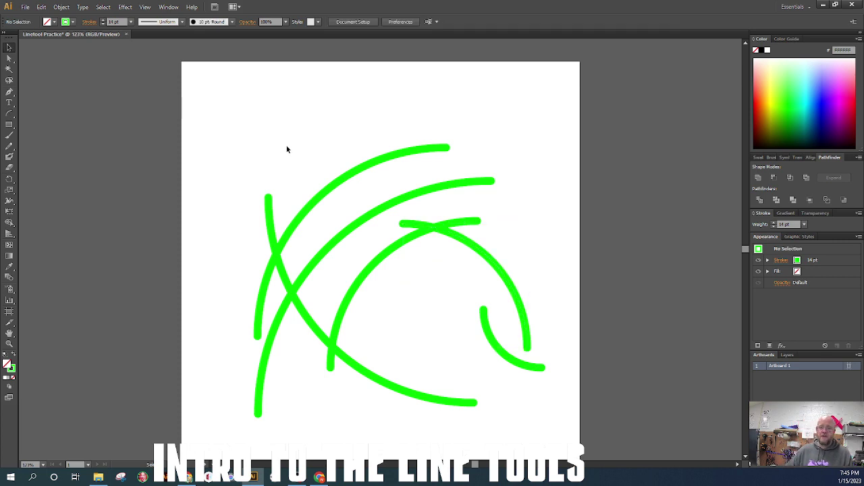
pyautogui.moveTo(266, 138); pyautogui.dragTo(522, 399)
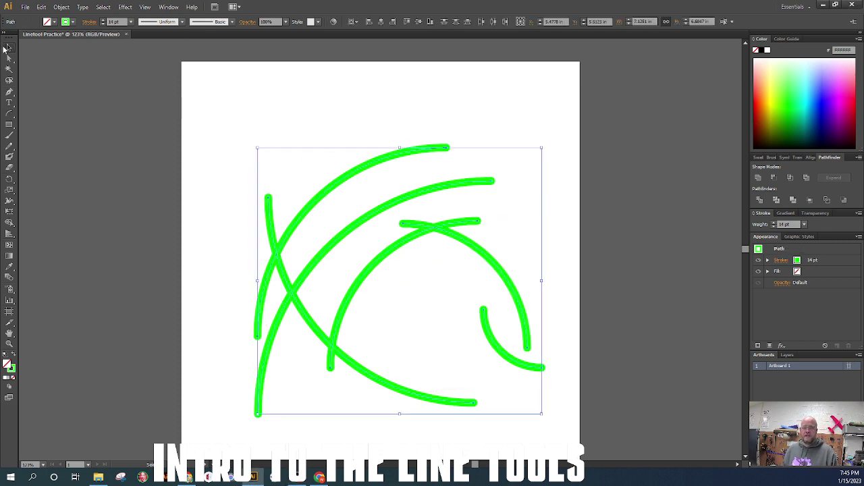
pyautogui.click(220, 122)
pyautogui.moveTo(218, 104); pyautogui.dragTo(612, 437)
pyautogui.press('Delete')
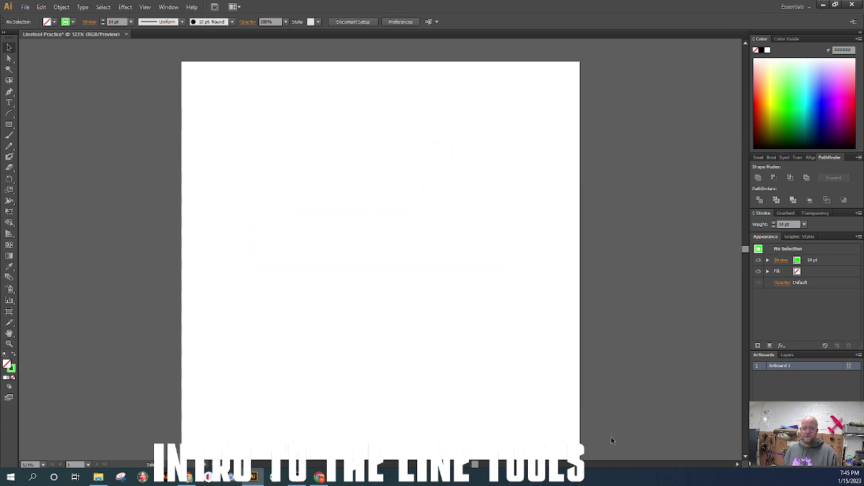
# Step: Draw two spirals around the artboard's centre, one about 4.4 in wide and 5.4 in high, the other about 4.2 in across, deleting each
pyautogui.moveTo(14, 118); pyautogui.dragTo(54, 133)
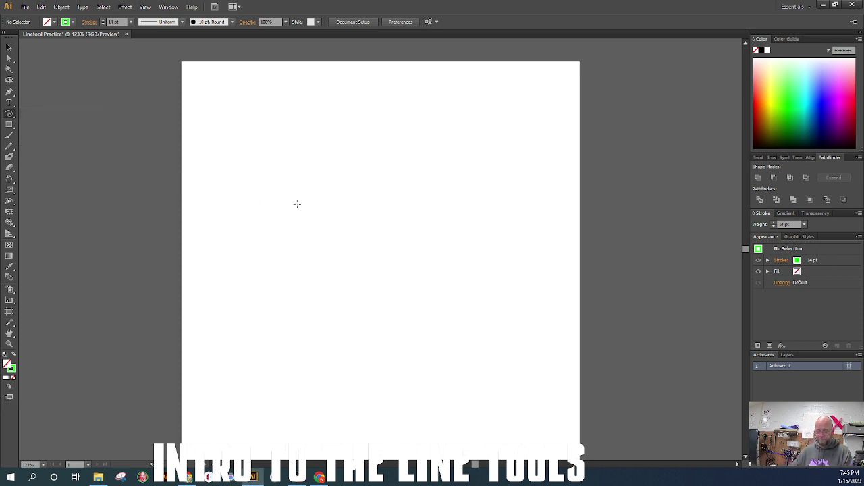
pyautogui.moveTo(372, 271); pyautogui.dragTo(353, 150)
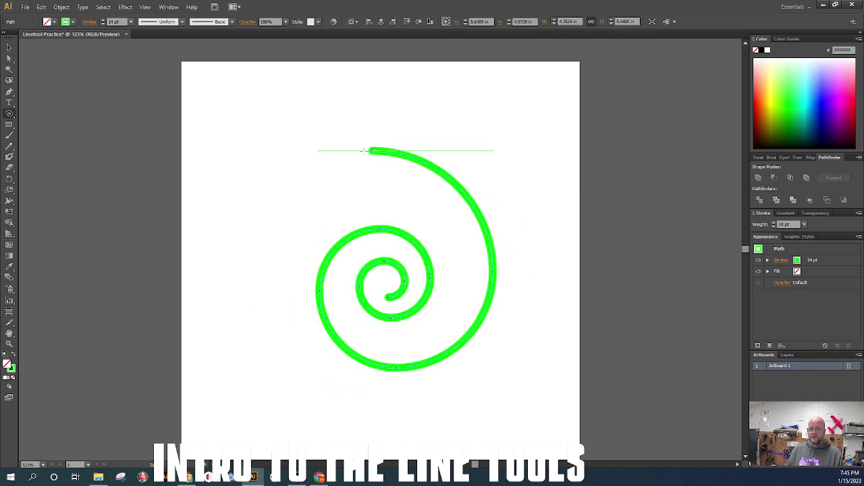
pyautogui.press('Delete')
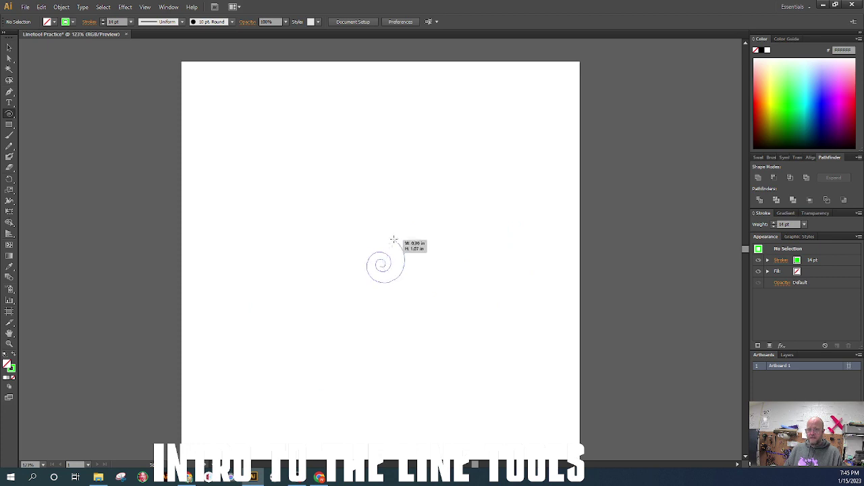
pyautogui.moveTo(408, 217); pyautogui.dragTo(456, 189)
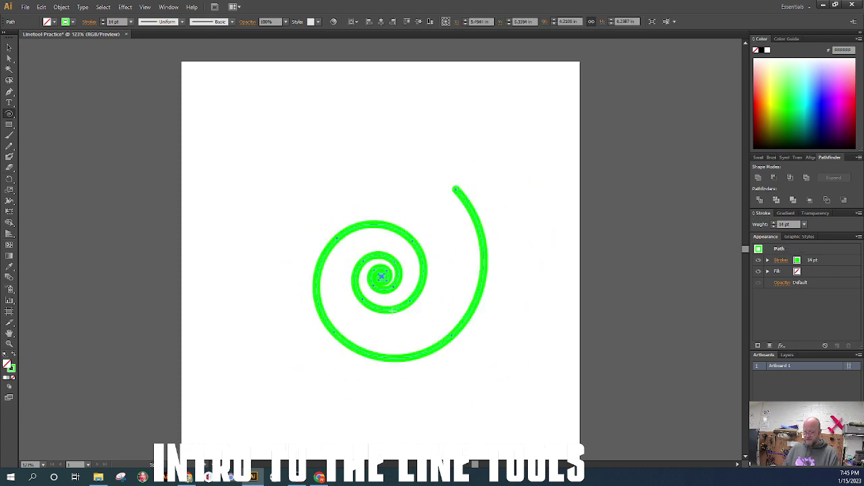
pyautogui.press('Delete')
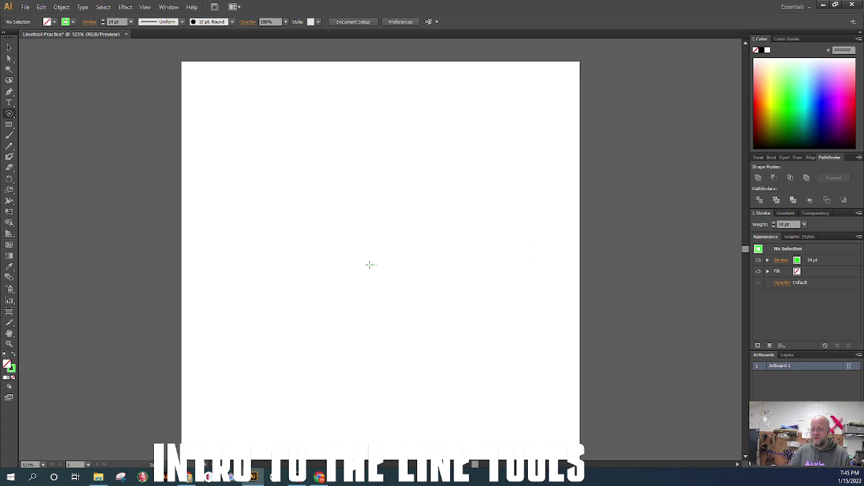
# Step: Draw a spiral about 5.1 in wide around the artboard's centre, repeatedly removing and adding segments while drawing, and delete it
pyautogui.moveTo(378, 261); pyautogui.dragTo(398, 123)
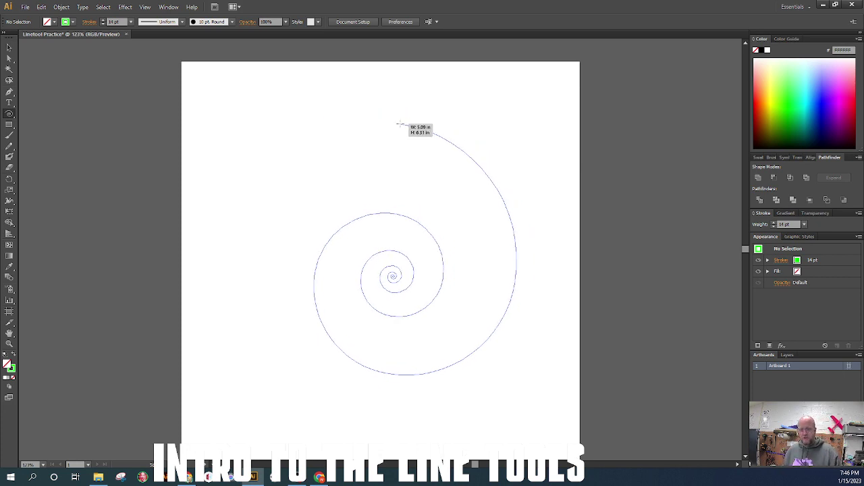
pyautogui.moveTo(399, 123)
pyautogui.mouseDown()
pyautogui.moveTo(422, 127)
pyautogui.moveTo(389, 112)
pyautogui.mouseUp()
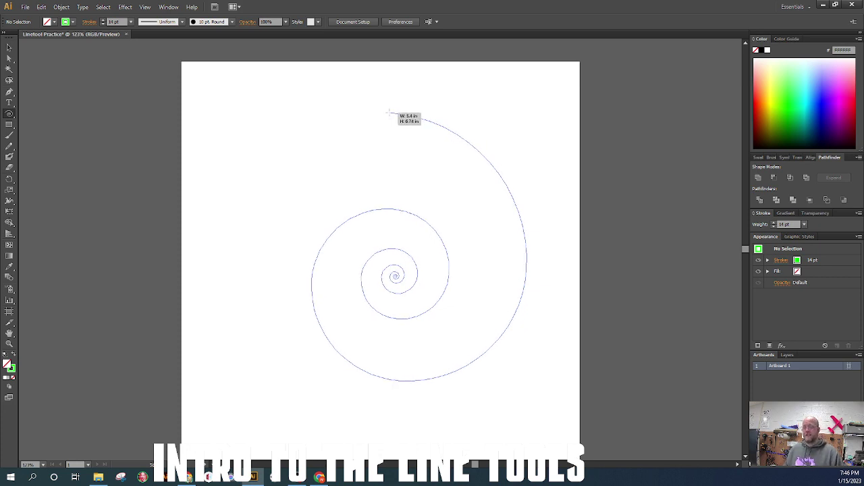
pyautogui.moveTo(389, 112)
pyautogui.mouseDown()
pyautogui.moveTo(394, 118)
pyautogui.moveTo(392, 112)
pyautogui.mouseUp()
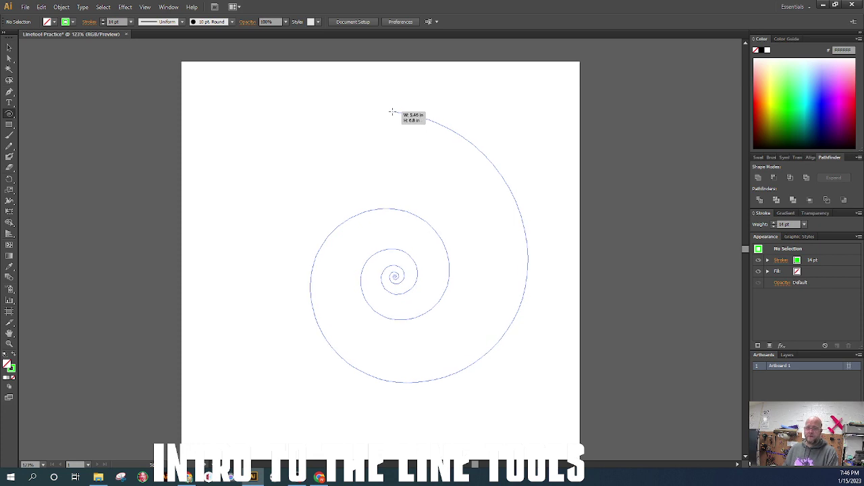
pyautogui.press('Down')
pyautogui.press('Down')
pyautogui.press('Down')
pyautogui.press('Down')
pyautogui.press('Down')
pyautogui.press('Down')
pyautogui.press('Down')
pyautogui.press('Down')
pyautogui.moveTo(392, 112); pyautogui.dragTo(398, 110)
pyautogui.press('Down')
pyautogui.press('Up')
pyautogui.press('Up')
pyautogui.press('Up')
pyautogui.press('Up')
pyautogui.press('Up')
pyautogui.press('Up')
pyautogui.press('Up')
pyautogui.press('Up')
pyautogui.press('Down')
pyautogui.press('Down')
pyautogui.press('Down')
pyautogui.press('Down')
pyautogui.press('Down')
pyautogui.press('Down')
pyautogui.press('Down')
pyautogui.press('Down')
pyautogui.press('Down')
pyautogui.press('Down')
pyautogui.press('Down')
pyautogui.press('Down')
pyautogui.press('Up')
pyautogui.press('Up')
pyautogui.press('Up')
pyautogui.press('Up')
pyautogui.press('Up')
pyautogui.press('Up')
pyautogui.press('Up')
pyautogui.press('Up')
pyautogui.press('Up')
pyautogui.press('Up')
pyautogui.press('Up')
pyautogui.press('Up')
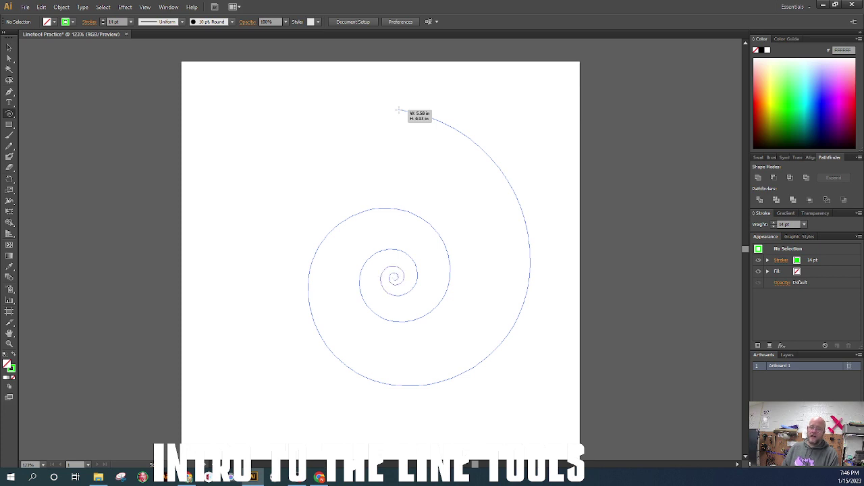
pyautogui.press('Down')
pyautogui.press('Down')
pyautogui.press('Down')
pyautogui.press('Down')
pyautogui.press('Down')
pyautogui.press('Down')
pyautogui.moveTo(398, 110)
pyautogui.mouseDown()
pyautogui.moveTo(263, 139)
pyautogui.moveTo(405, 126)
pyautogui.mouseUp()
pyautogui.press('Down')
pyautogui.press('Down')
pyautogui.press('Down')
pyautogui.press('Up')
pyautogui.press('Up')
pyautogui.press('Up')
pyautogui.press('Up')
pyautogui.press('Up')
pyautogui.press('Up')
pyautogui.press('Up')
pyautogui.press('Up')
pyautogui.press('Down')
pyautogui.press('Down')
pyautogui.press('Down')
pyautogui.press('Down')
pyautogui.press('Up')
pyautogui.press('Up')
pyautogui.press('Up')
pyautogui.press('Down')
pyautogui.press('Down')
pyautogui.press('Down')
pyautogui.press('Down')
pyautogui.press('Down')
pyautogui.press('Down')
pyautogui.press('Down')
pyautogui.press('Down')
pyautogui.press('Down')
pyautogui.press('Down')
pyautogui.press('Up')
pyautogui.press('Up')
pyautogui.press('Up')
pyautogui.press('Up')
pyautogui.press('Up')
pyautogui.press('Up')
pyautogui.press('Up')
pyautogui.press('Up')
pyautogui.press('Up')
pyautogui.press('Up')
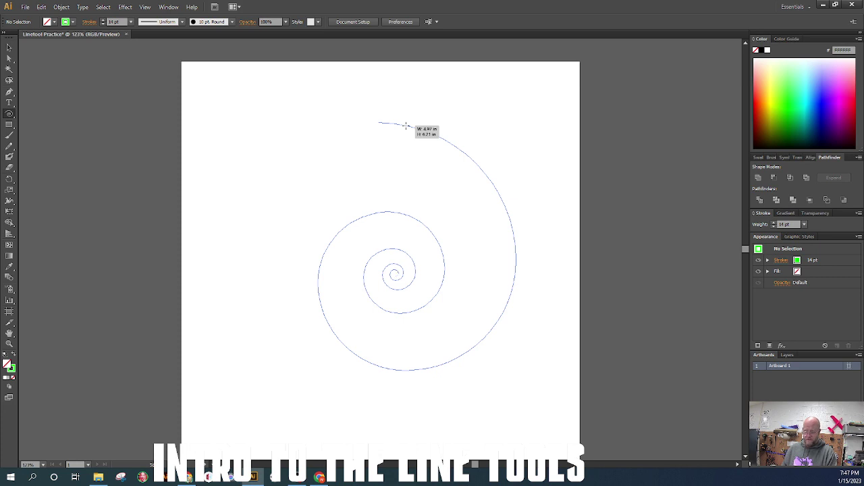
pyautogui.moveTo(406, 125); pyautogui.dragTo(357, 137)
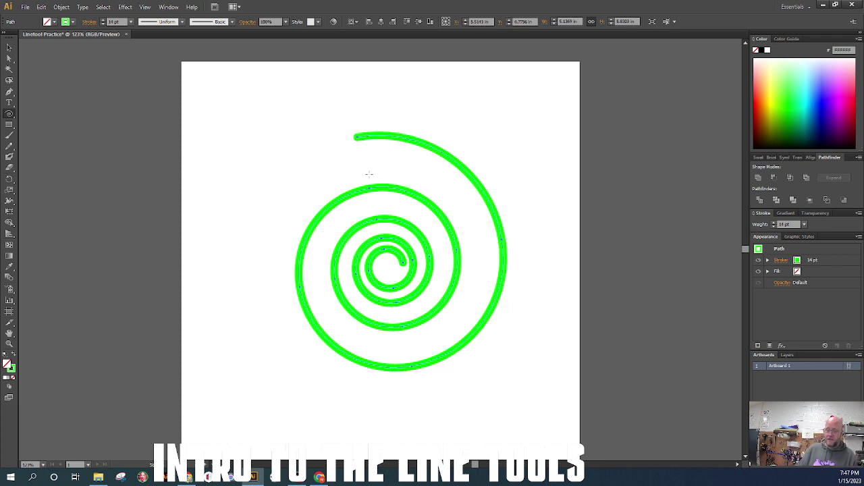
pyautogui.press('Delete')
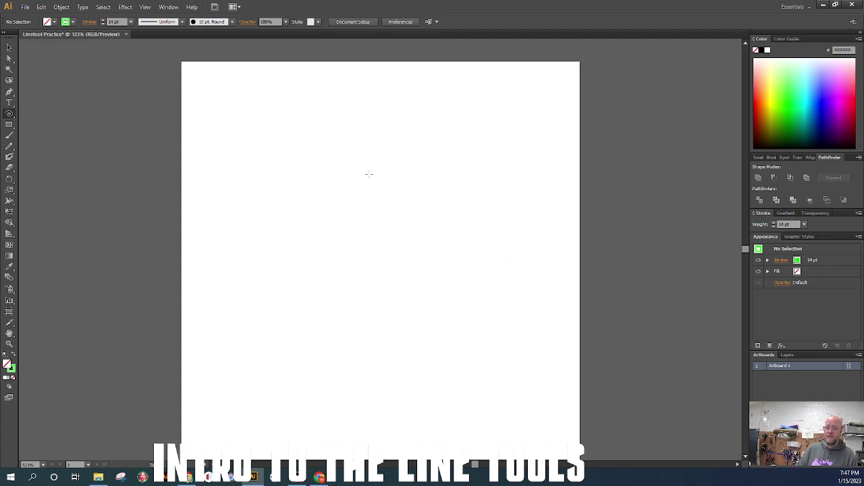
# Step: Draw a spiral about 2.7 in wide and 3.5 in high around the artboard's centre and delete it
pyautogui.moveTo(393, 262); pyautogui.dragTo(418, 184)
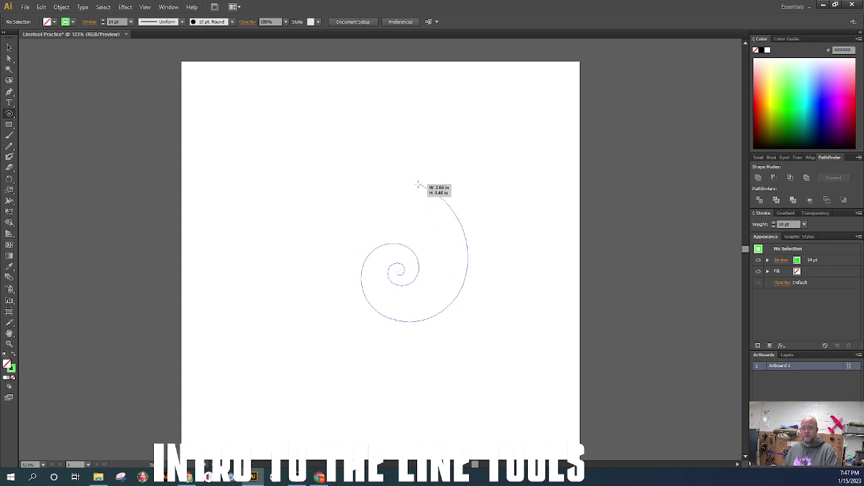
pyautogui.moveTo(418, 184); pyautogui.dragTo(418, 184)
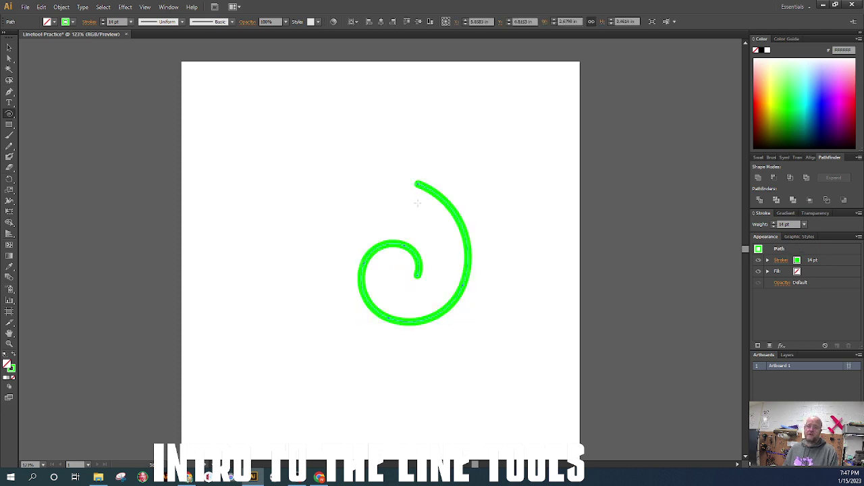
pyautogui.press('Delete')
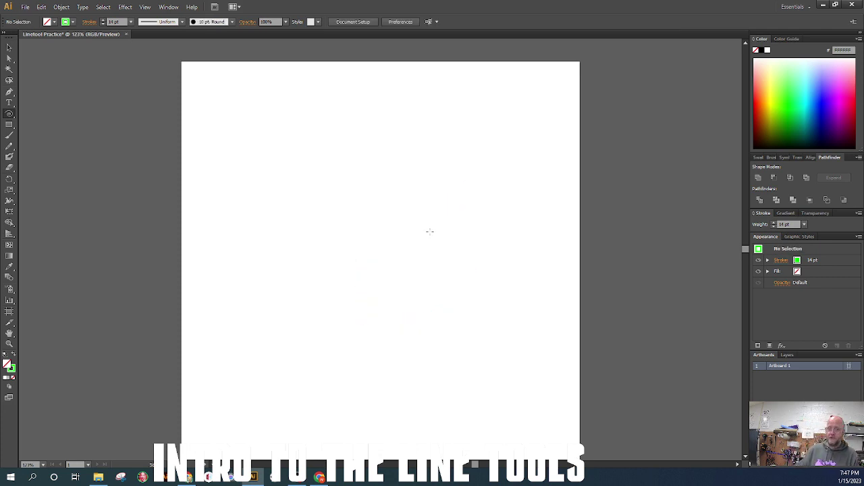
# Step: Draw a rectangular grid about 8.25 in wide and 6.73 in high across the artboard and delete it
pyautogui.click(9, 113)
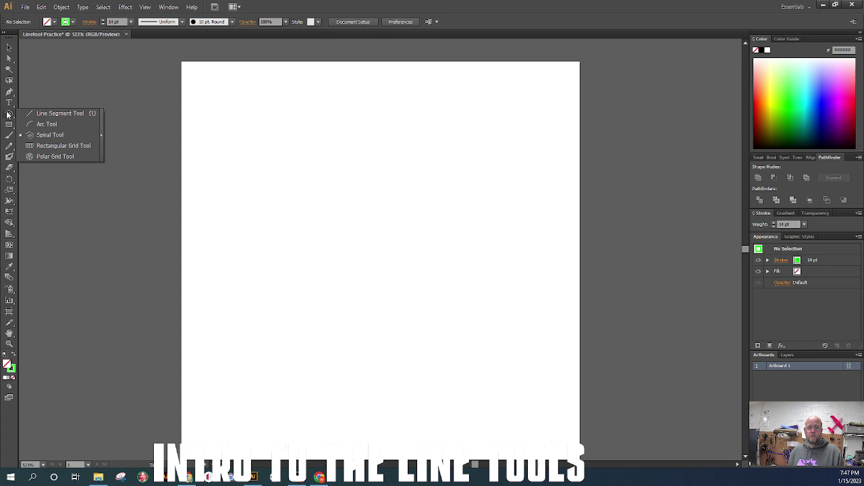
pyautogui.click(45, 145)
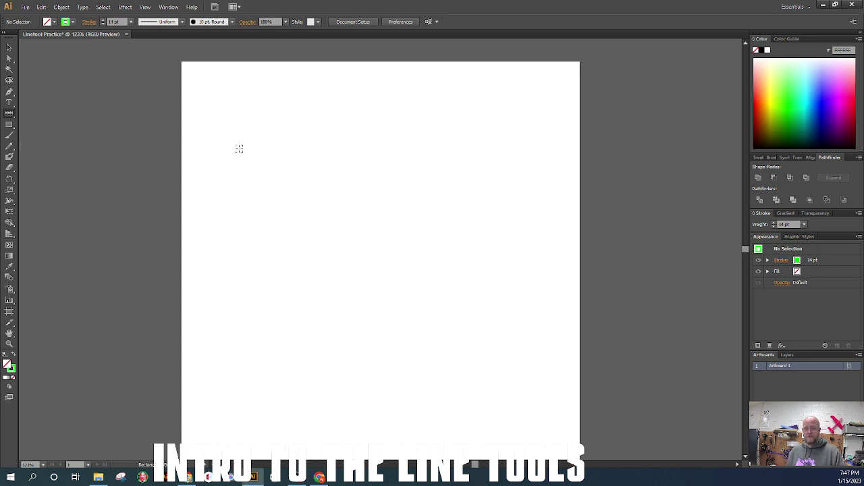
pyautogui.moveTo(210, 103)
pyautogui.mouseDown()
pyautogui.moveTo(436, 272)
pyautogui.moveTo(517, 340)
pyautogui.moveTo(539, 371)
pyautogui.mouseUp()
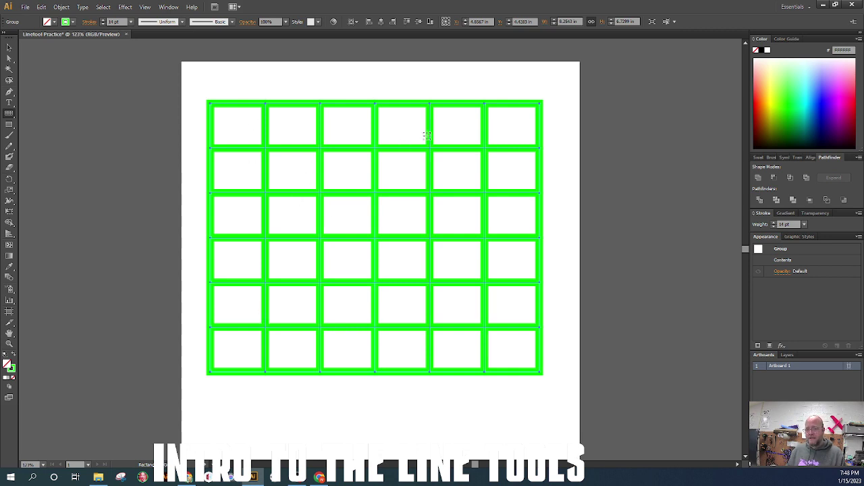
pyautogui.press('Delete')
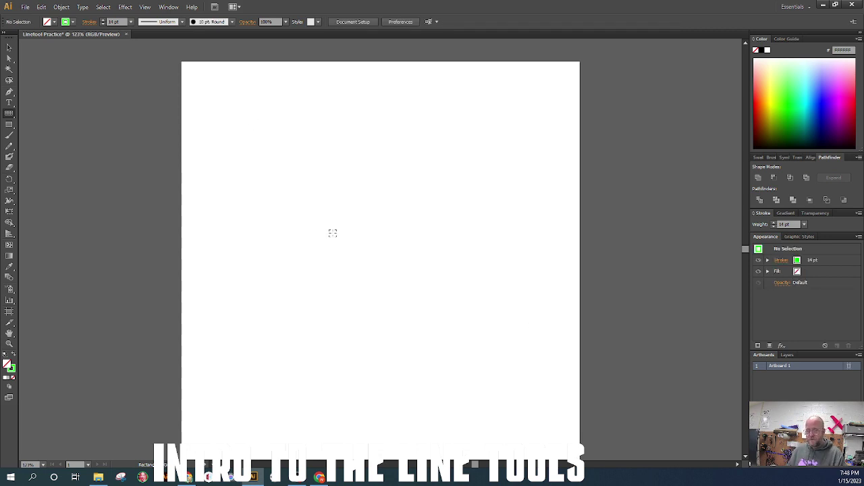
# Step: Draw a rectangular grid constrained to a square about 7.7 in on each side and delete it
pyautogui.click(11, 118)
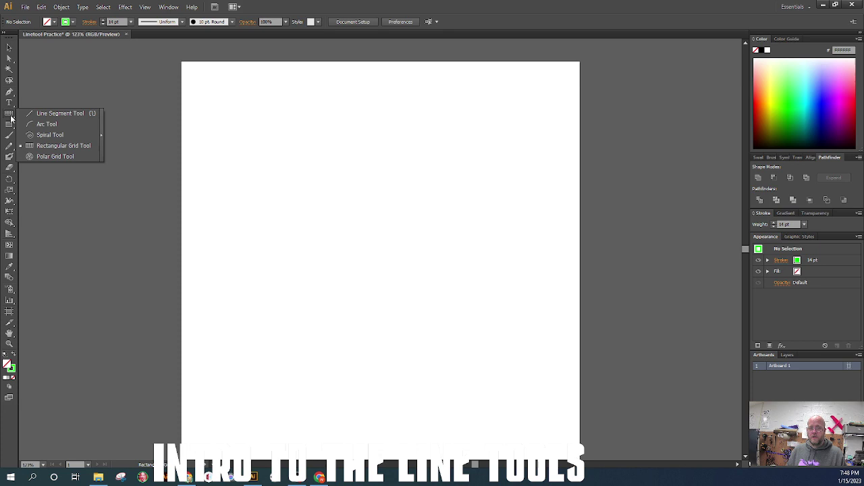
pyautogui.click(63, 145)
pyautogui.moveTo(211, 127); pyautogui.dragTo(529, 346)
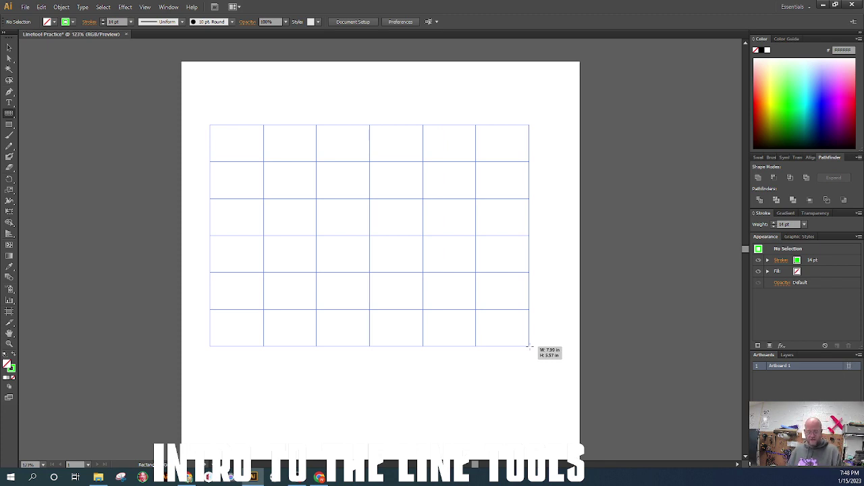
pyautogui.moveTo(529, 346); pyautogui.dragTo(294, 187)
pyautogui.moveTo(428, 281)
pyautogui.mouseDown()
pyautogui.moveTo(479, 320)
pyautogui.moveTo(369, 245)
pyautogui.moveTo(518, 361)
pyautogui.mouseUp()
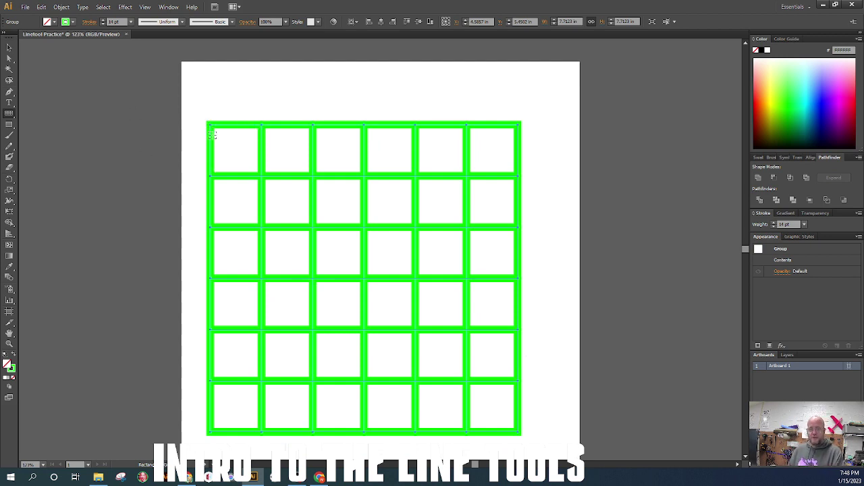
pyautogui.press('Delete')
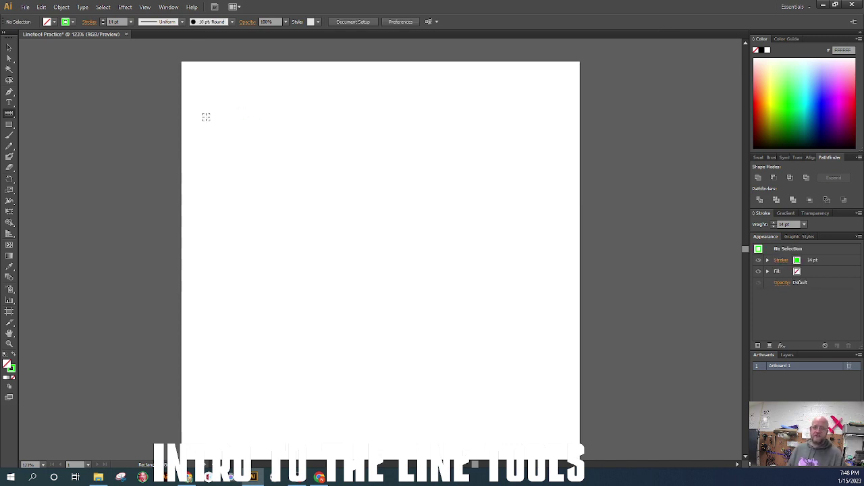
# Step: Draw two rectangular grids outward from their centres, one over the artboard's upper-left corner, and delete both
pyautogui.moveTo(201, 100); pyautogui.dragTo(277, 162)
pyautogui.press('Up')
pyautogui.press('Up')
pyautogui.moveTo(395, 279)
pyautogui.mouseDown()
pyautogui.moveTo(525, 392)
pyautogui.moveTo(427, 309)
pyautogui.moveTo(448, 343)
pyautogui.moveTo(498, 364)
pyautogui.moveTo(476, 347)
pyautogui.mouseUp()
pyautogui.press('Delete')
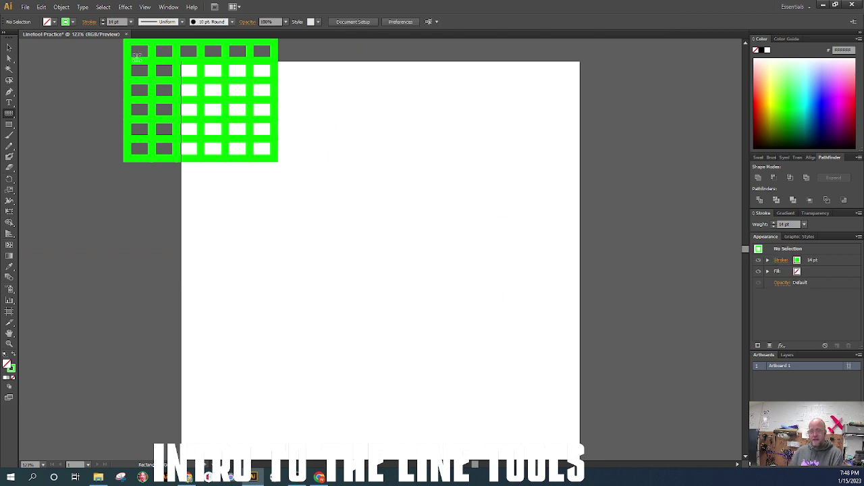
pyautogui.click(9, 47)
pyautogui.hotkey('ctrl', 'a')
pyautogui.press('Delete')
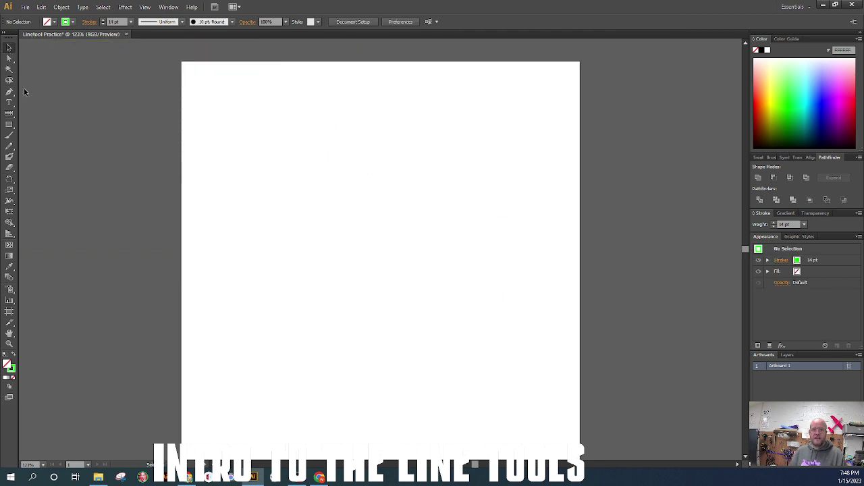
# Step: Draw a square grid about 7.1 in wide outward from the artboard's centre and delete it
pyautogui.click(8, 113)
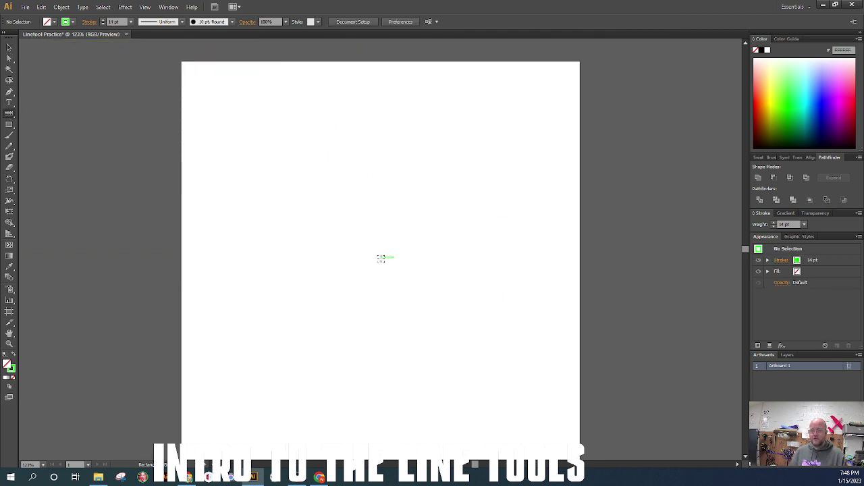
pyautogui.moveTo(381, 258)
pyautogui.mouseDown()
pyautogui.moveTo(497, 190)
pyautogui.moveTo(459, 215)
pyautogui.moveTo(510, 163)
pyautogui.moveTo(474, 191)
pyautogui.moveTo(529, 126)
pyautogui.moveTo(512, 141)
pyautogui.moveTo(521, 127)
pyautogui.mouseUp()
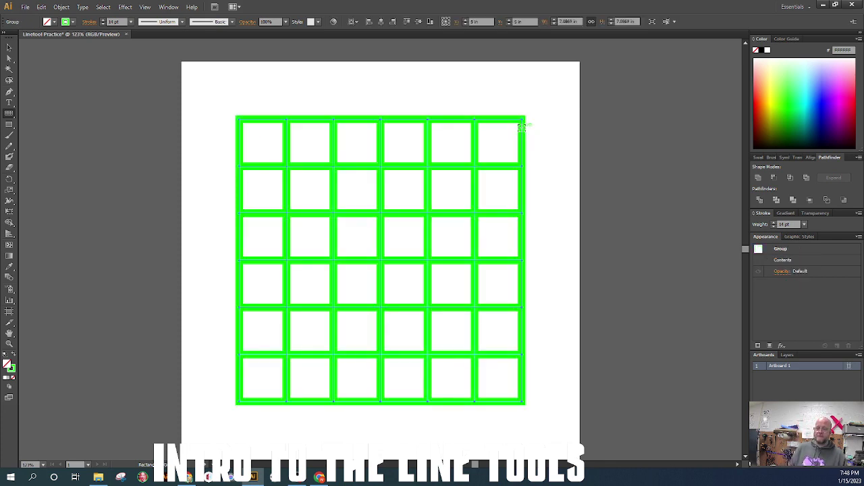
pyautogui.press('Delete')
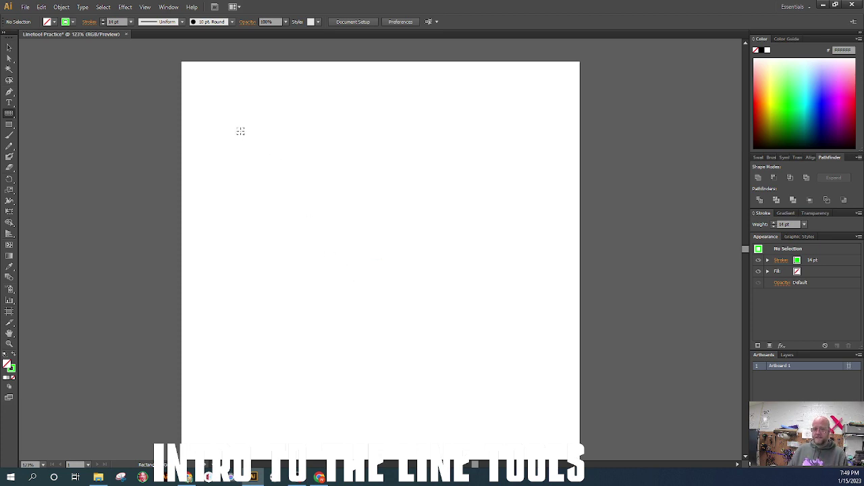
# Step: Draw a rectangular grid about 7.45 in wide and 4.97 in high, adding and removing rows while drawing until it has three
pyautogui.moveTo(241, 130)
pyautogui.mouseDown()
pyautogui.moveTo(520, 368)
pyautogui.moveTo(489, 334)
pyautogui.moveTo(365, 280)
pyautogui.moveTo(380, 231)
pyautogui.moveTo(564, 372)
pyautogui.moveTo(447, 373)
pyautogui.moveTo(526, 399)
pyautogui.moveTo(547, 315)
pyautogui.moveTo(532, 328)
pyautogui.moveTo(547, 331)
pyautogui.moveTo(537, 329)
pyautogui.mouseUp()
pyautogui.press('Up')
pyautogui.press('Up')
pyautogui.press('Up')
pyautogui.press('Up')
pyautogui.press('Up')
pyautogui.press('Up')
pyautogui.press('Up')
pyautogui.press('Up')
pyautogui.press('Up')
pyautogui.press('Up')
pyautogui.press('Up')
pyautogui.press('Up')
pyautogui.press('Down')
pyautogui.press('Down')
pyautogui.press('Down')
pyautogui.press('Down')
pyautogui.press('Down')
pyautogui.press('Down')
pyautogui.press('Down')
pyautogui.press('Down')
pyautogui.press('Down')
pyautogui.press('Down')
pyautogui.press('Down')
pyautogui.press('Down')
pyautogui.press('Down')
pyautogui.press('Down')
pyautogui.press('Down')
pyautogui.press('Down')
pyautogui.press('Up')
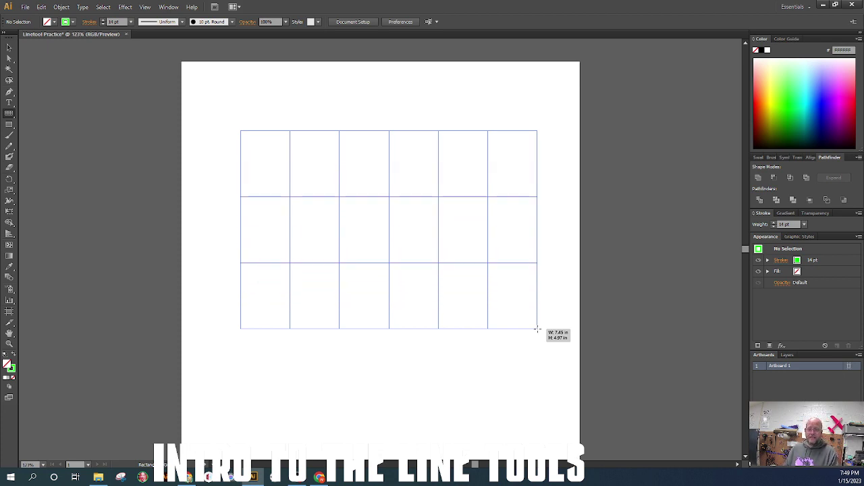
# Step: Add and remove columns in the grid being drawn and finish it with three columns
pyautogui.press('Right')
pyautogui.press('Right')
pyautogui.press('Right')
pyautogui.press('Right')
pyautogui.press('Right')
pyautogui.press('Right')
pyautogui.press('Right')
pyautogui.press('Right')
pyautogui.moveTo(536, 330); pyautogui.dragTo(536, 330)
pyautogui.press('Right')
pyautogui.press('Right')
pyautogui.press('Right')
pyautogui.press('Right')
pyautogui.press('Left')
pyautogui.press('Left')
pyautogui.press('Left')
pyautogui.press('Left')
pyautogui.press('Left')
pyautogui.press('Left')
pyautogui.press('Left')
pyautogui.press('Left')
pyautogui.press('Left')
pyautogui.press('Left')
pyautogui.press('Left')
pyautogui.press('Left')
pyautogui.press('Left')
pyautogui.press('Left')
pyautogui.press('Left')
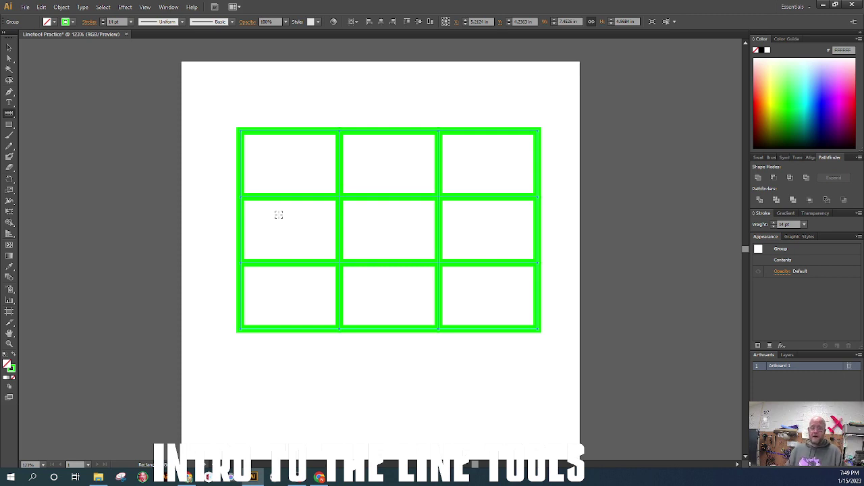
# Step: Give the grid a blue stroke with a weight of 9 pt
pyautogui.click(72, 22)
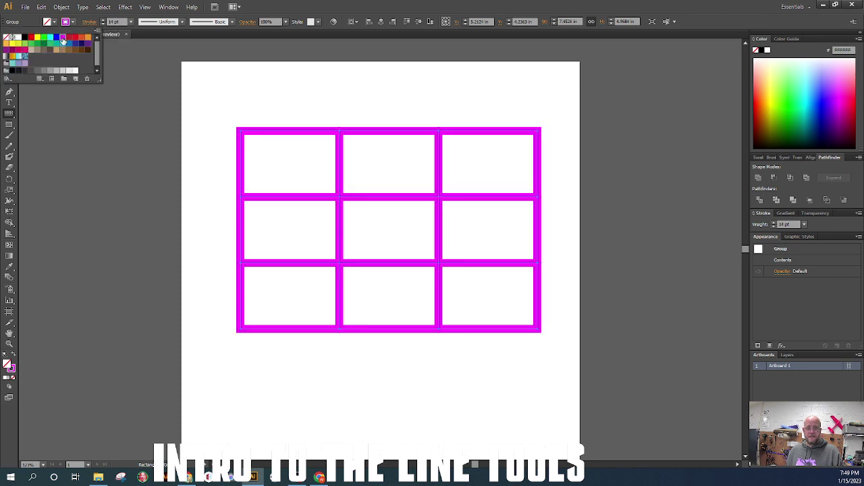
pyautogui.click(57, 38)
pyautogui.click(131, 22)
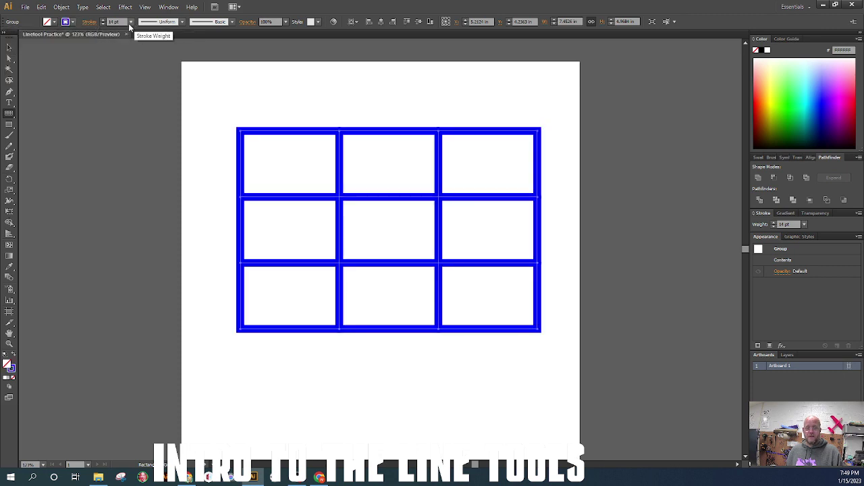
pyautogui.click(131, 22)
pyautogui.click(145, 141)
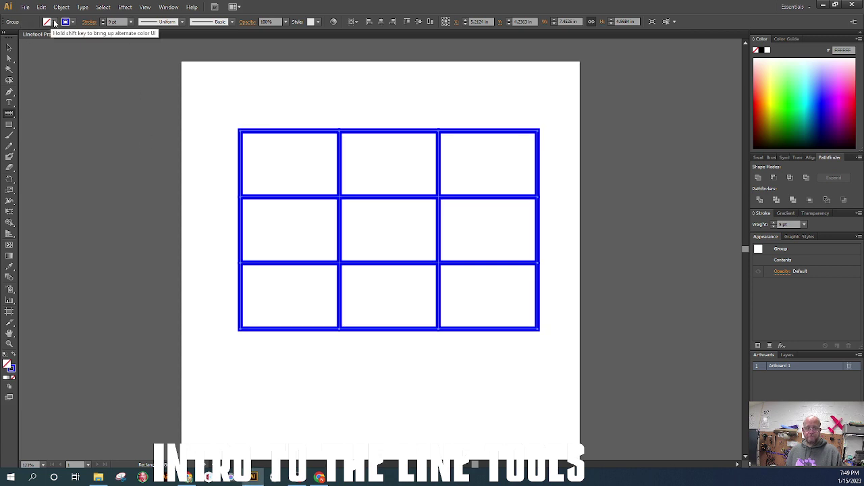
# Step: Increase the grid's stroke weight to 30 pt
pyautogui.click(88, 23)
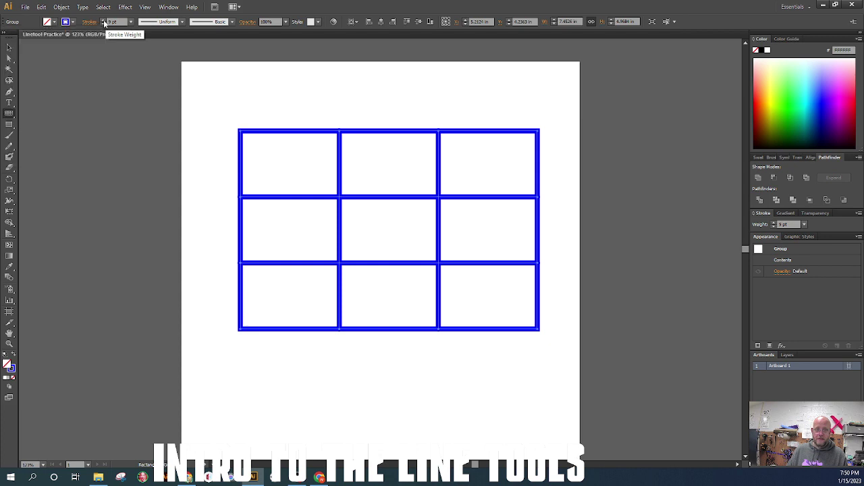
pyautogui.click(103, 22)
pyautogui.click(103, 22)
pyautogui.click(103, 22)
pyautogui.click(103, 23)
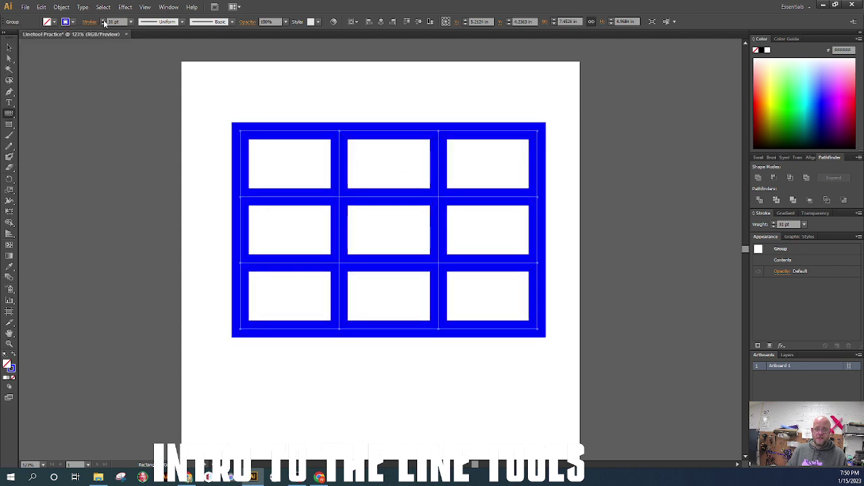
pyautogui.click(104, 25)
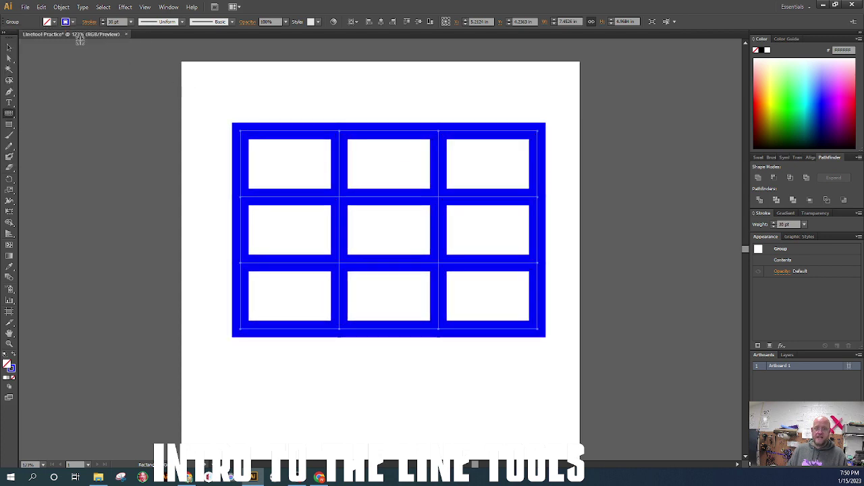
# Step: Try the round and bevel corner joins on the grid's stroke and restore the miter join
pyautogui.click(89, 22)
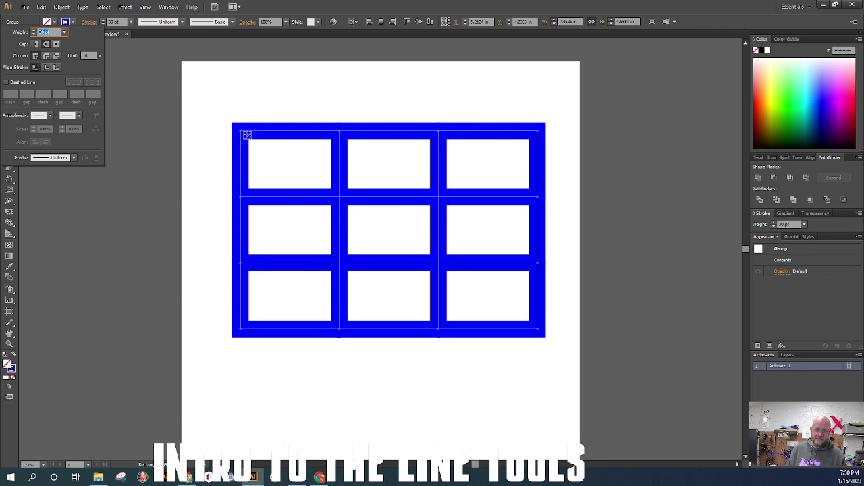
pyautogui.click(46, 57)
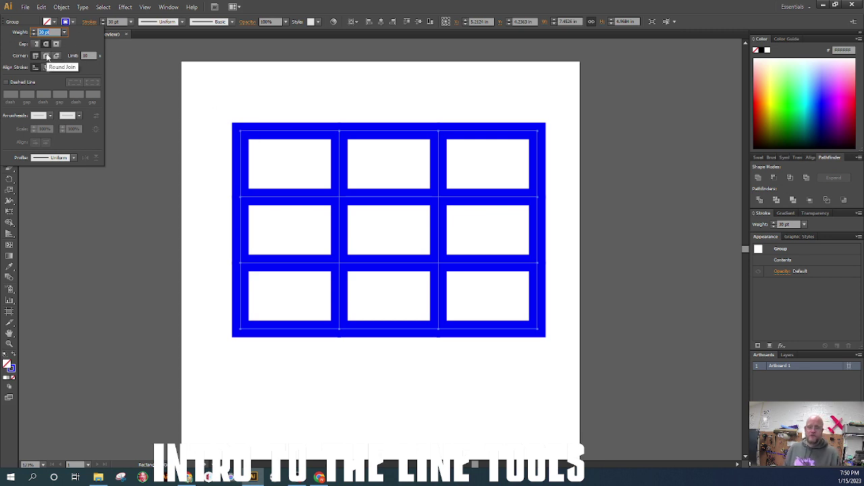
pyautogui.click(46, 57)
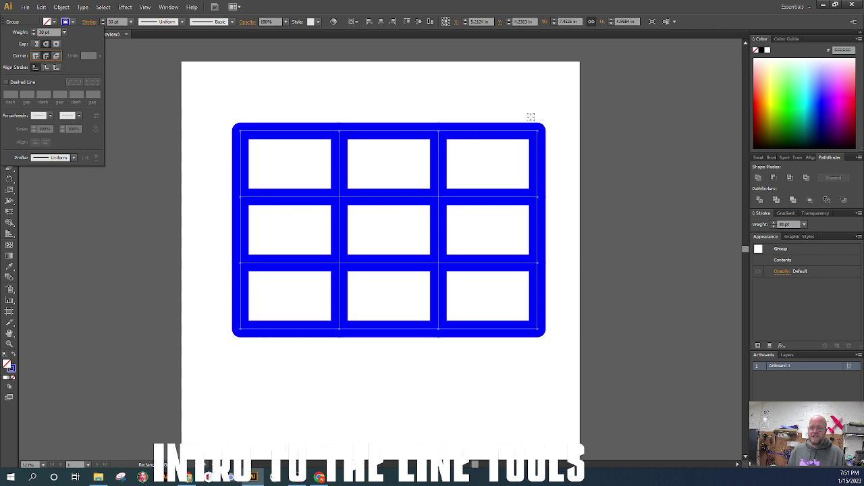
pyautogui.click(57, 56)
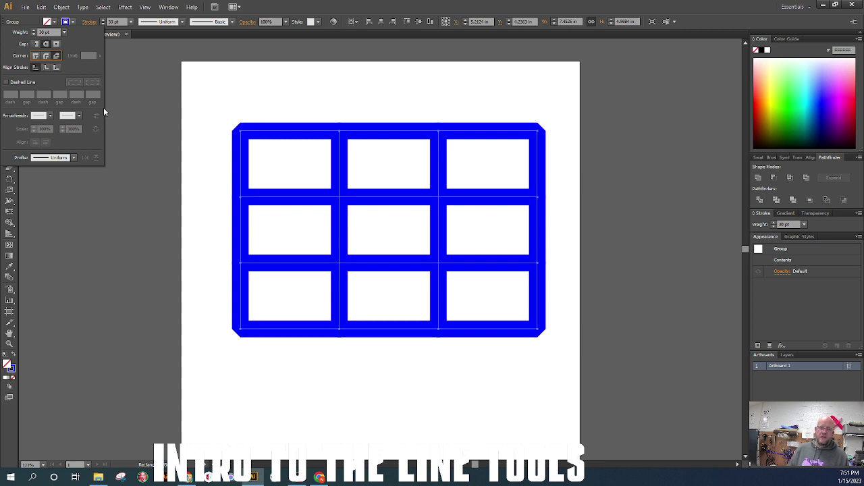
pyautogui.click(35, 56)
pyautogui.click(57, 57)
pyautogui.click(36, 56)
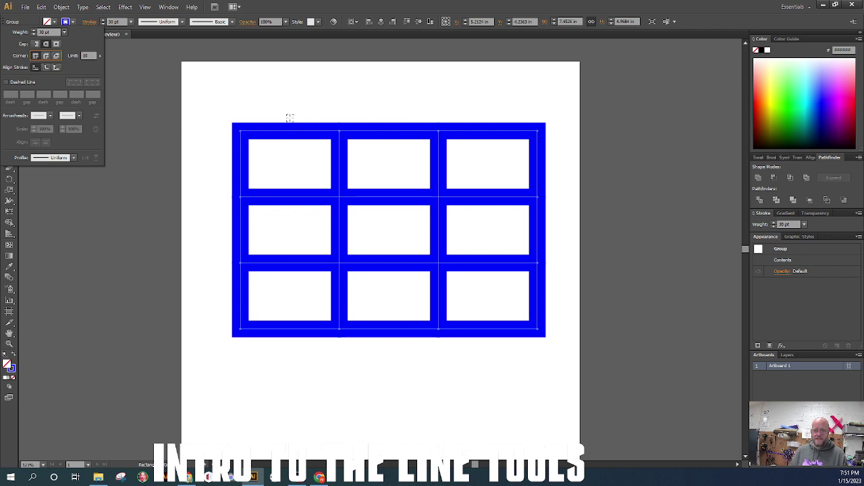
# Step: Set the grid's stroke to butt caps, trying inside and outside stroke alignment before returning it to centre
pyautogui.click(45, 68)
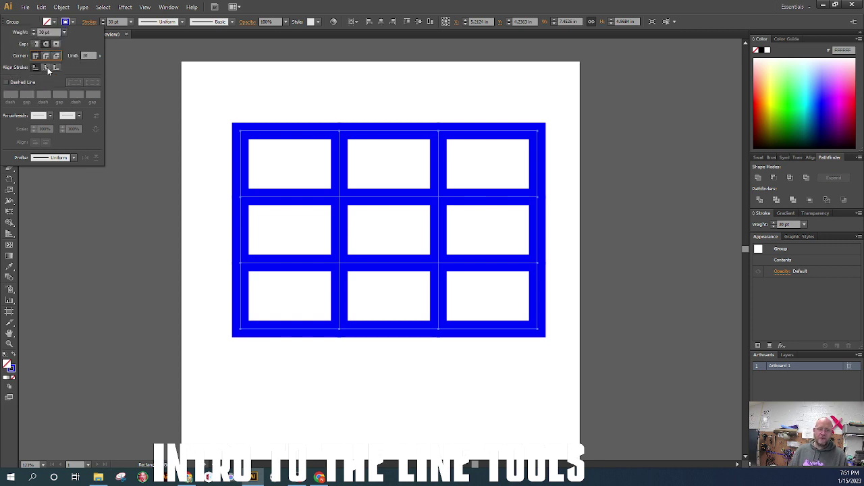
pyautogui.click(46, 68)
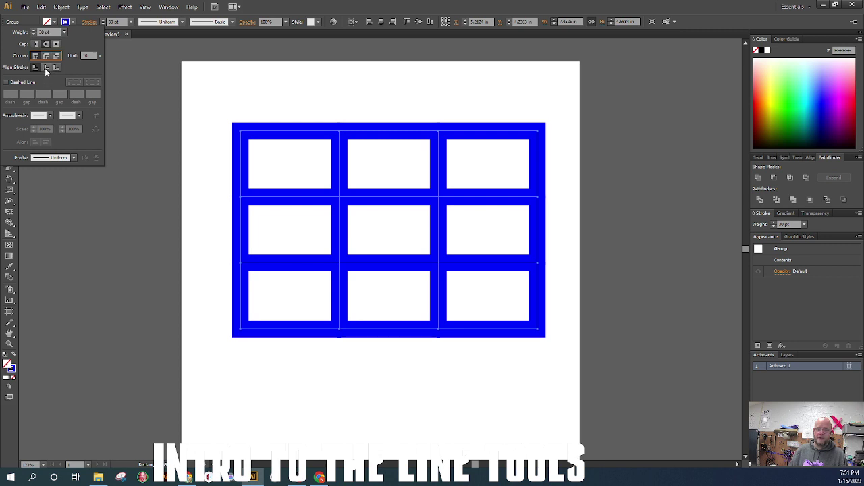
pyautogui.click(47, 67)
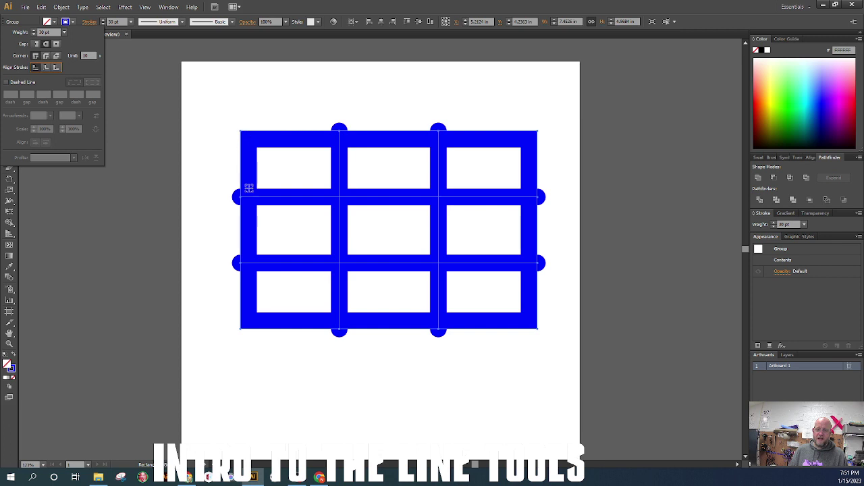
pyautogui.click(35, 45)
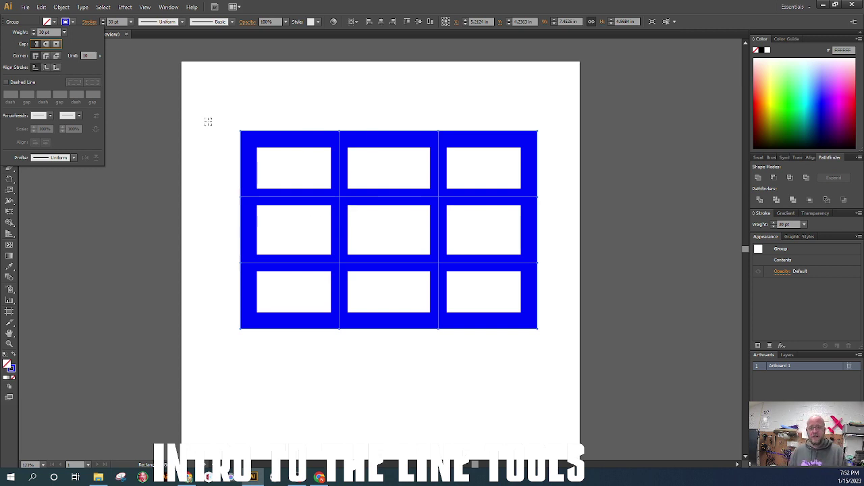
pyautogui.click(56, 68)
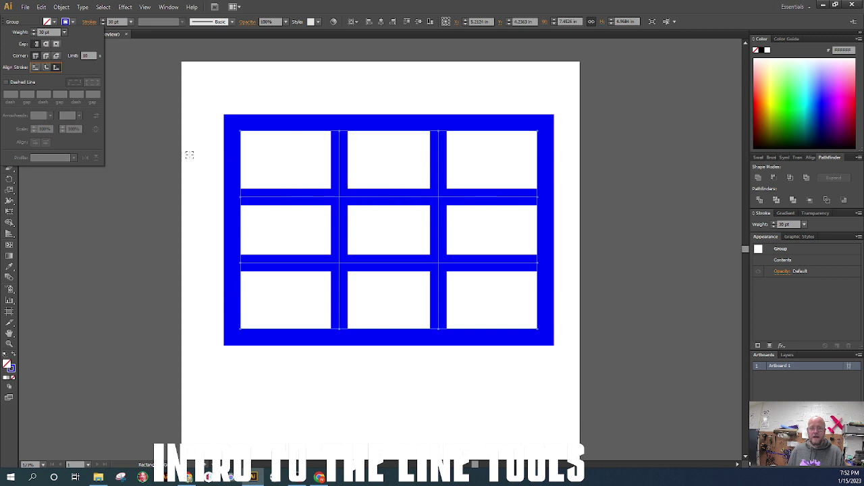
pyautogui.click(35, 68)
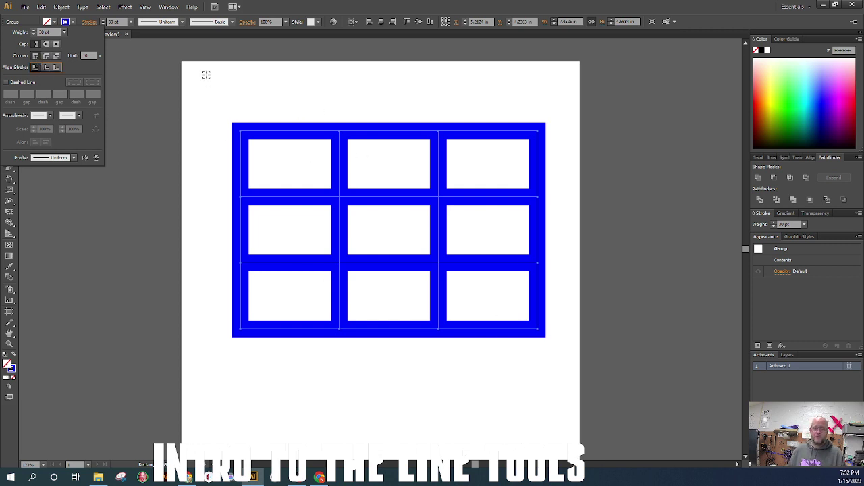
# Step: Close the stroke settings and delete the blue rectangular grid from the artboard
pyautogui.click(304, 10)
pyautogui.press('Delete')
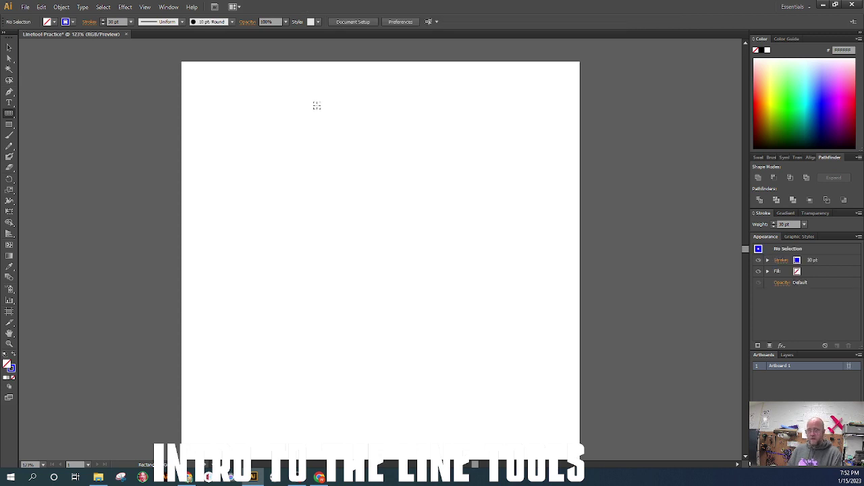
# Step: Draw a polar grid about 3.6 by 3.7 in on the artboard's lower right, varying both divider counts and finishing with three concentric and three radial dividers
pyautogui.moveTo(4, 116)
pyautogui.mouseDown()
pyautogui.moveTo(52, 128)
pyautogui.moveTo(70, 158)
pyautogui.mouseUp()
pyautogui.moveTo(376, 243)
pyautogui.mouseDown()
pyautogui.moveTo(440, 293)
pyautogui.moveTo(520, 392)
pyautogui.mouseUp()
pyautogui.press('alt')
pyautogui.press('Up')
pyautogui.press('Up')
pyautogui.press('Up')
pyautogui.press('Up')
pyautogui.press('Down')
pyautogui.press('Down')
pyautogui.press('Down')
pyautogui.press('Down')
pyautogui.press('Down')
pyautogui.press('Down')
pyautogui.press('Down')
pyautogui.press('Down')
pyautogui.press('Down')
pyautogui.press('Up')
pyautogui.press('Up')
pyautogui.press('Up')
pyautogui.press('Right')
pyautogui.press('Right')
pyautogui.press('Right')
pyautogui.press('Right')
pyautogui.press('Right')
pyautogui.press('Left')
pyautogui.press('Left')
pyautogui.press('Left')
pyautogui.press('Left')
pyautogui.press('Left')
pyautogui.press('Left')
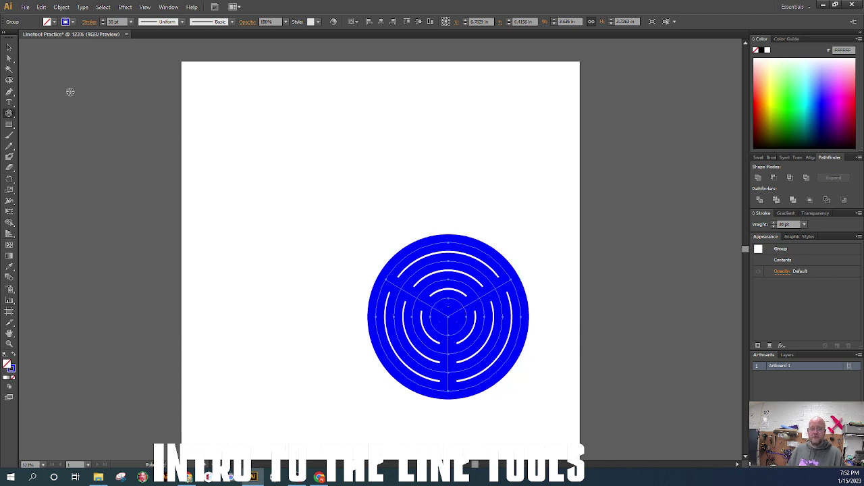
# Step: Move the polar grid up to the middle of the artboard and delete it
pyautogui.click(9, 47)
pyautogui.moveTo(458, 311); pyautogui.dragTo(381, 230)
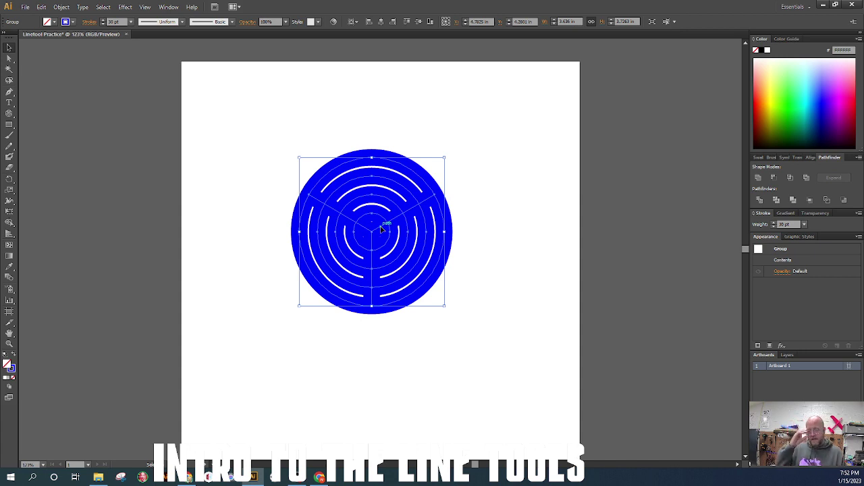
pyautogui.press('Delete')
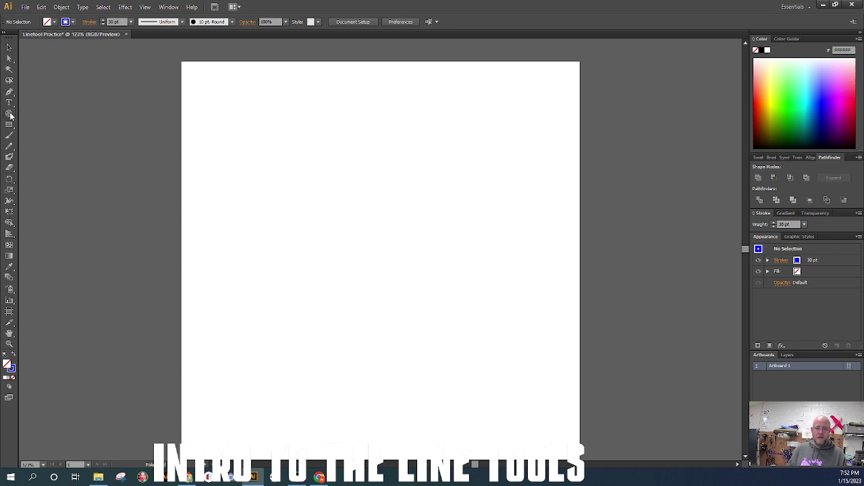
# Step: Draw two straight line segments, one sloping down about 6.1 in wide and one below it sloping up about 6.6 in wide
pyautogui.moveTo(8, 113); pyautogui.dragTo(43, 116)
pyautogui.moveTo(232, 102); pyautogui.dragTo(475, 206)
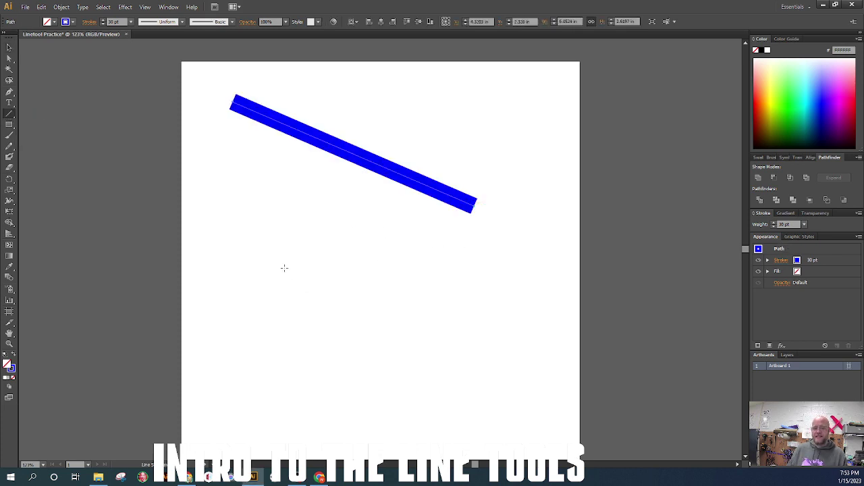
pyautogui.moveTo(263, 289); pyautogui.dragTo(527, 247)
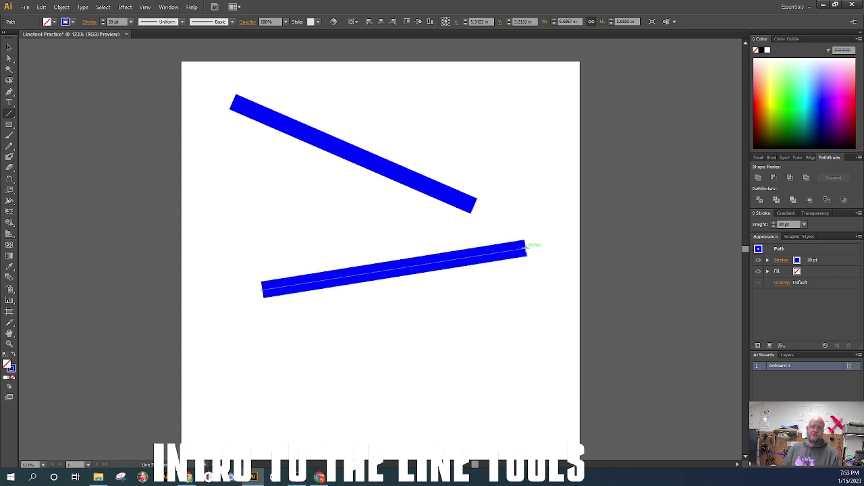